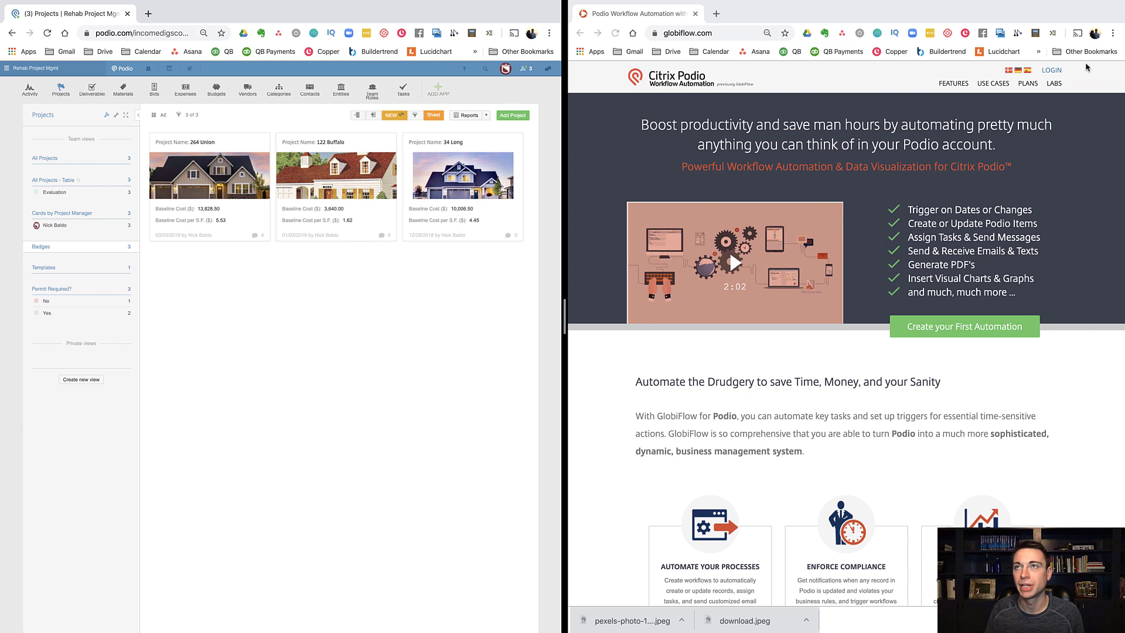
# Step: Sign in to GlobiFlow and expand the Rehab Project Mgmt workspace in My Flows
pyautogui.click(1052, 71)
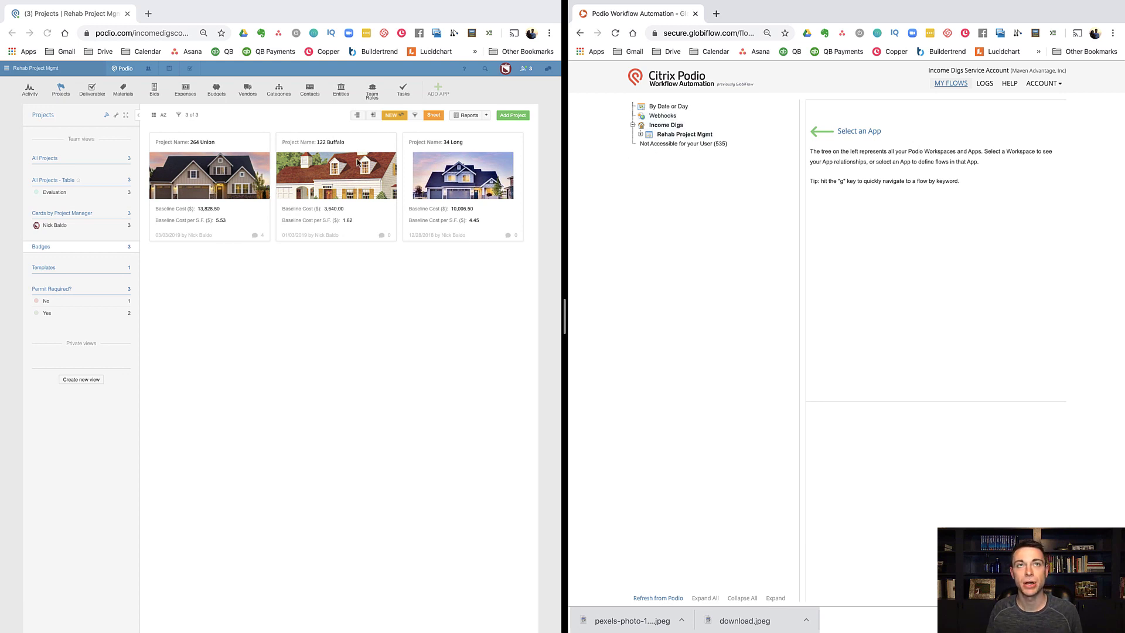
pyautogui.click(7, 69)
pyautogui.click(7, 69)
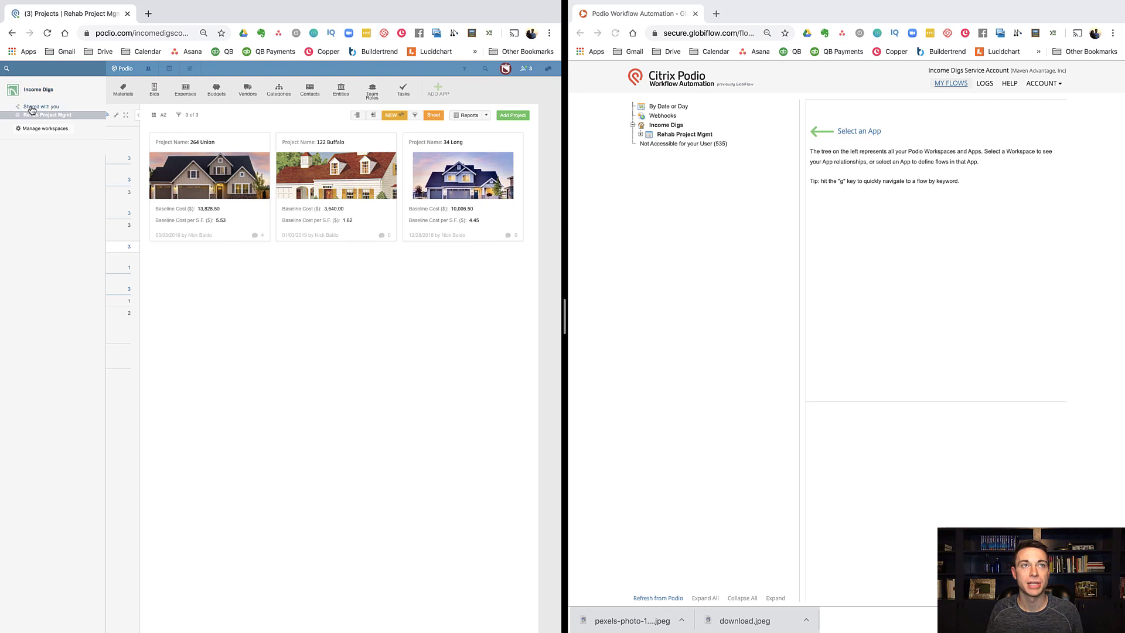
pyautogui.click(647, 142)
pyautogui.click(640, 135)
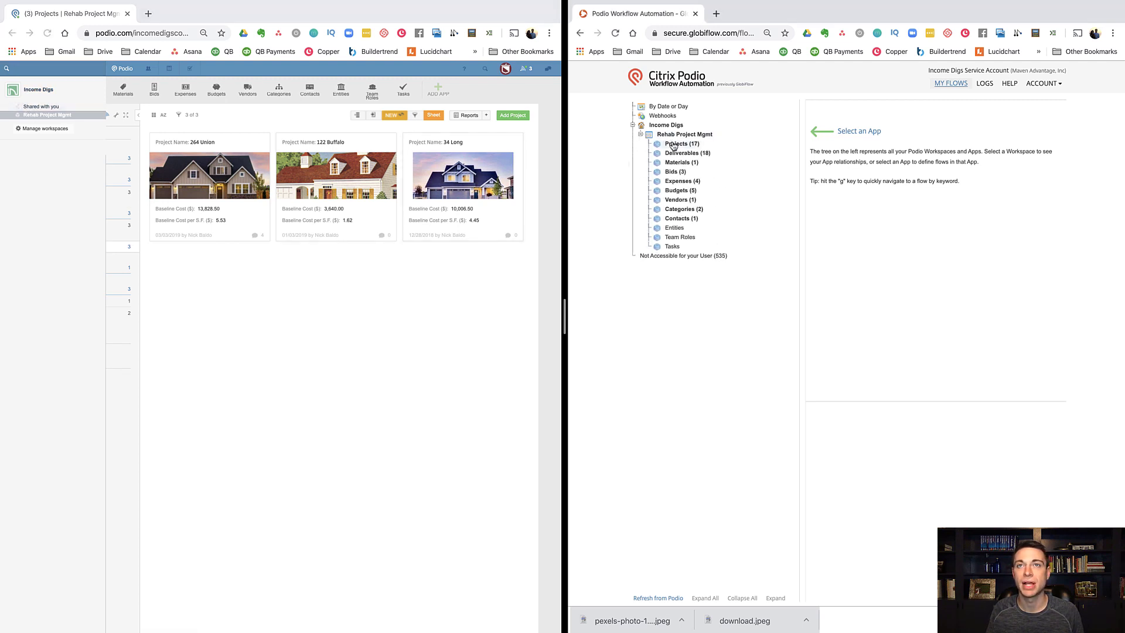
# Step: Look through the Projects, Deliverables and Materials flow lists, settling on Projects (17)
pyautogui.click(674, 145)
pyautogui.click(674, 155)
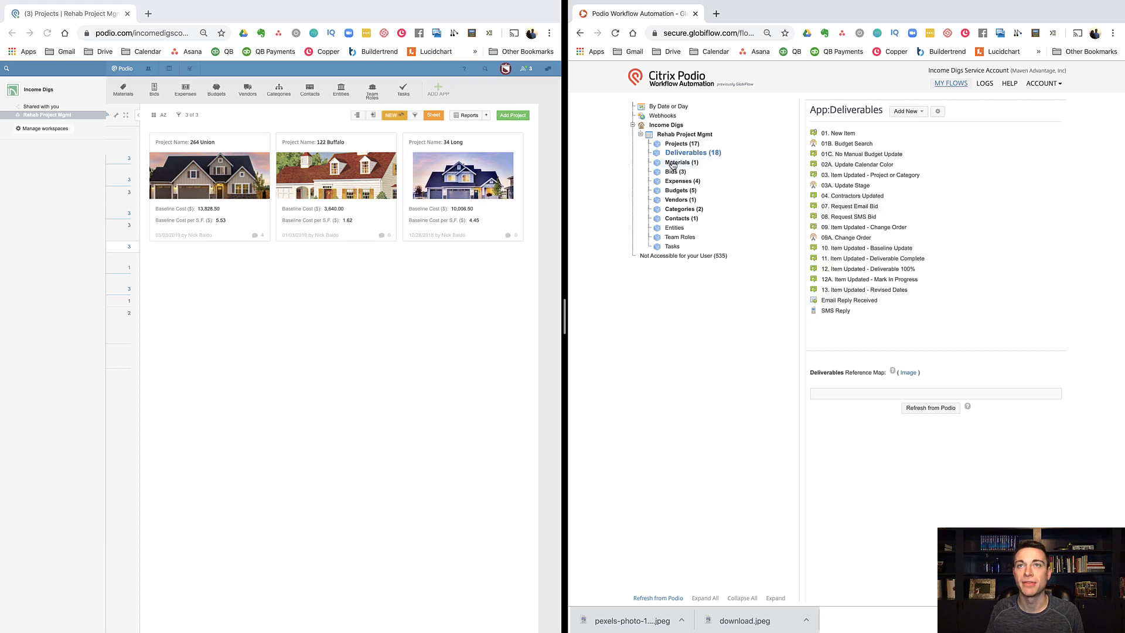
pyautogui.click(674, 164)
pyautogui.click(680, 145)
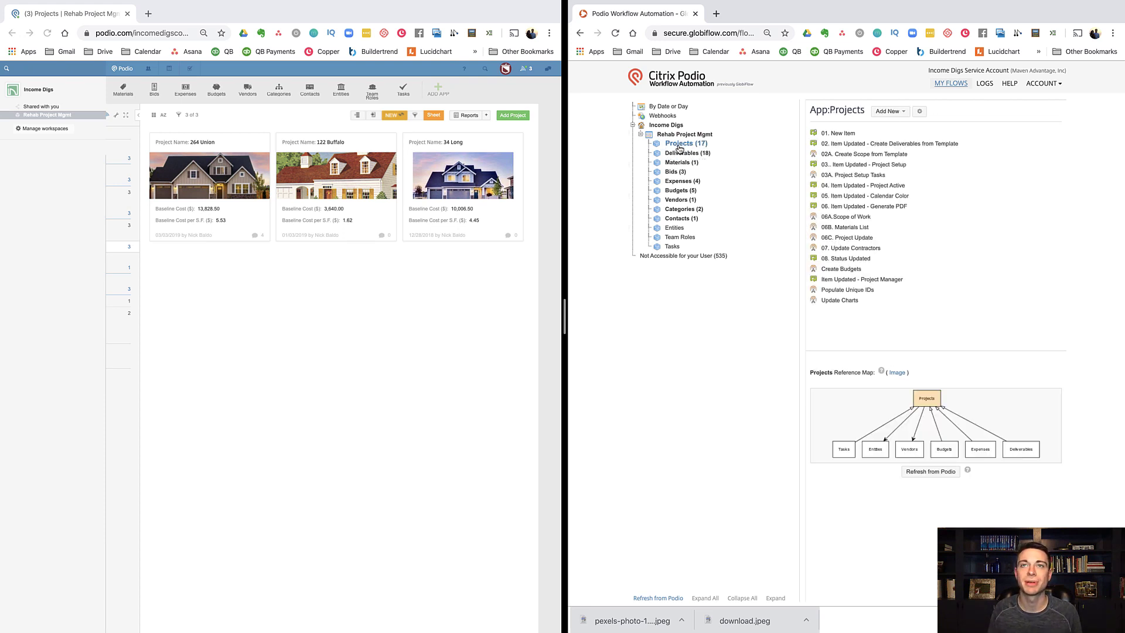
pyautogui.click(310, 296)
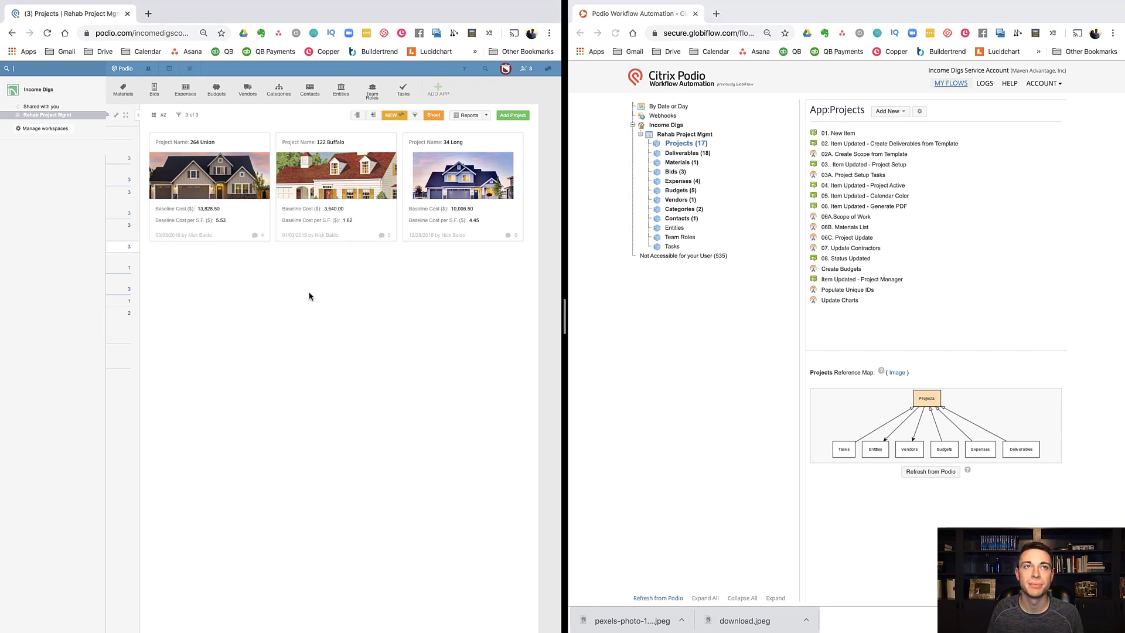
# Step: Clone the Projects app together with its contents
pyautogui.click(140, 117)
pyautogui.click(27, 118)
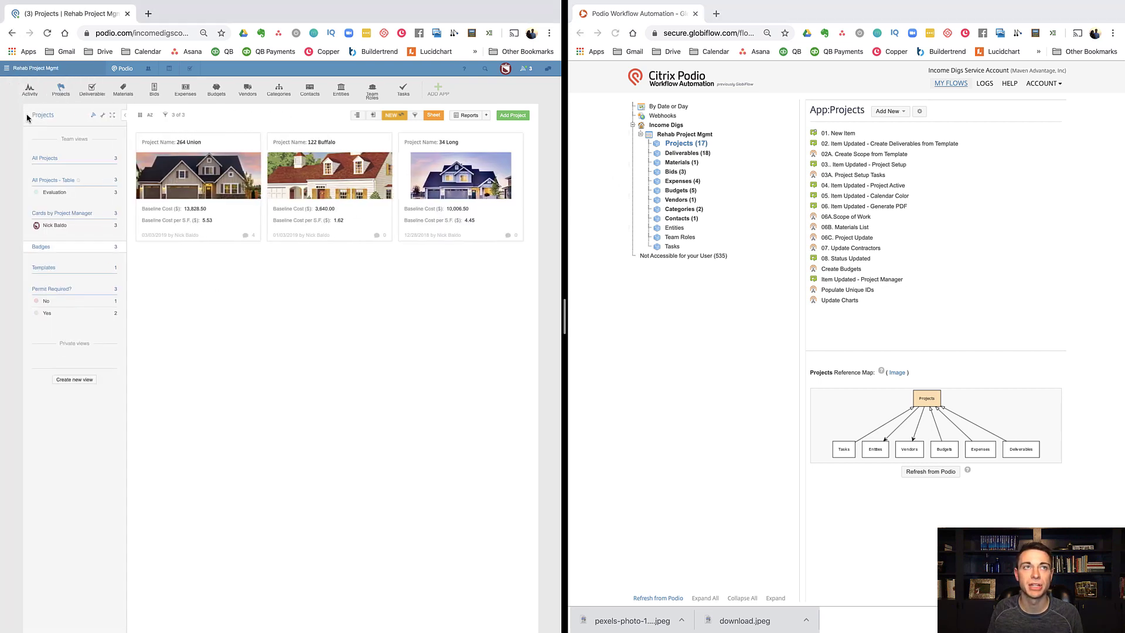
pyautogui.click(116, 117)
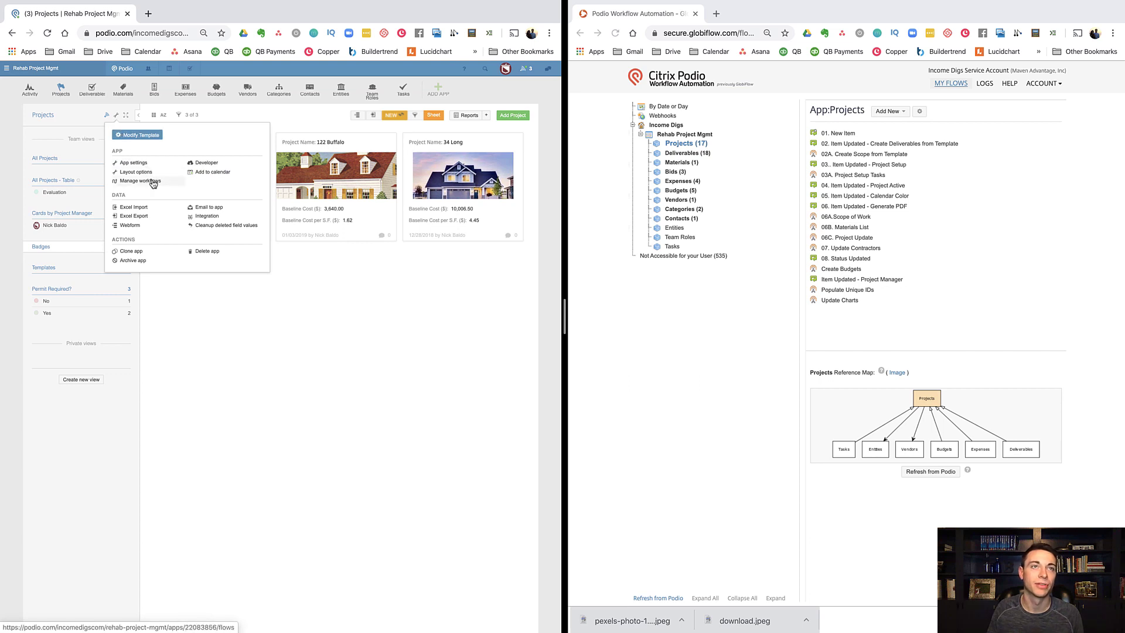
pyautogui.click(135, 252)
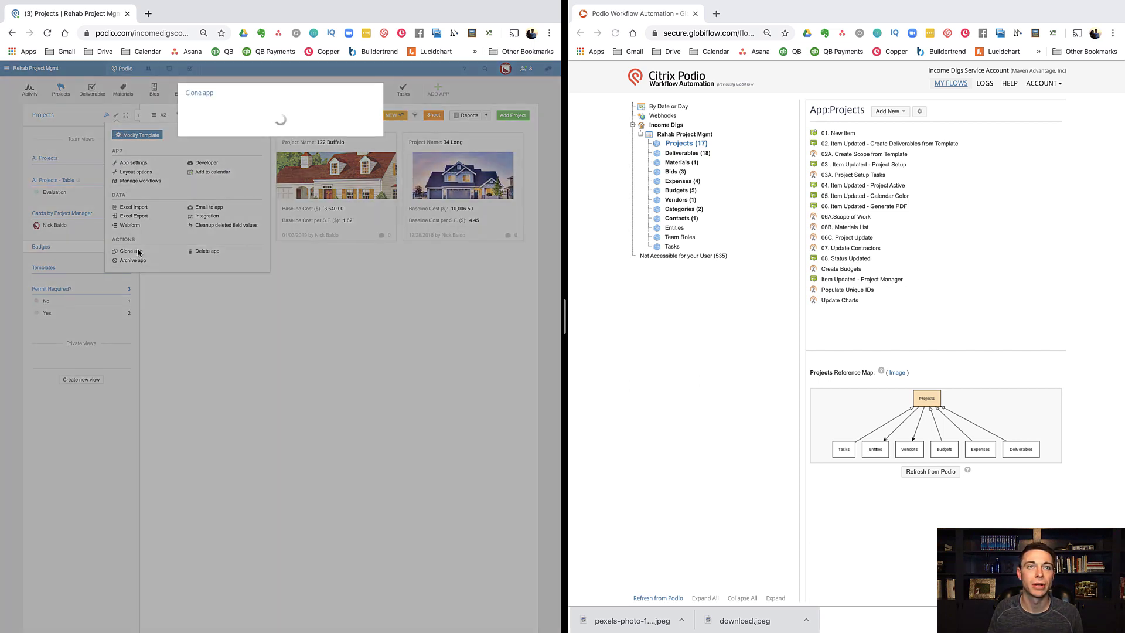
pyautogui.click(188, 140)
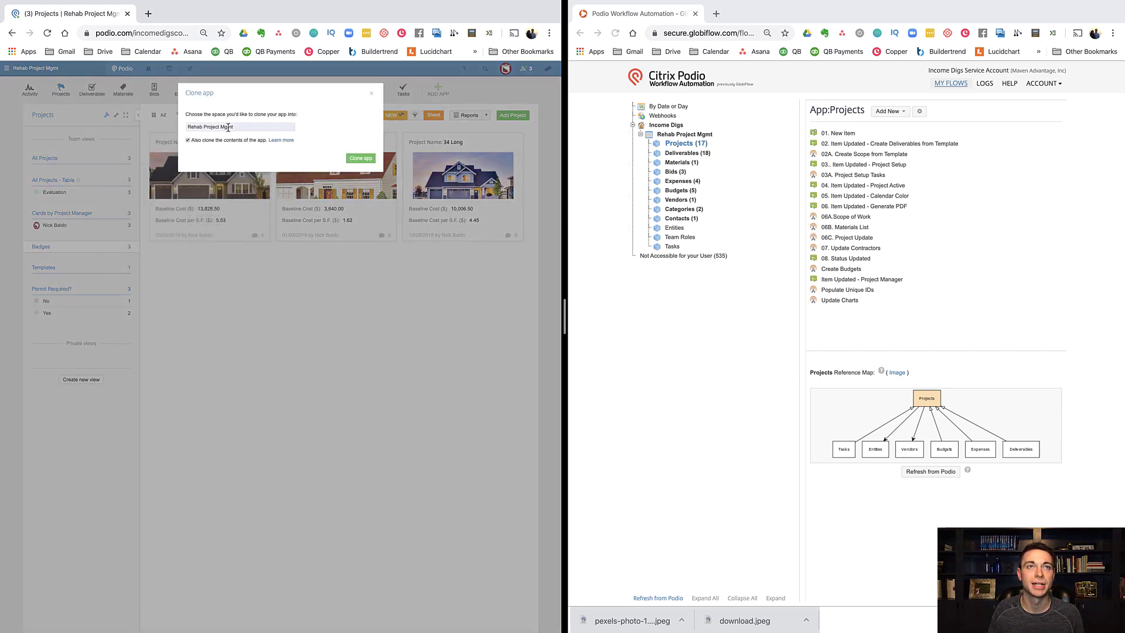
pyautogui.click(360, 159)
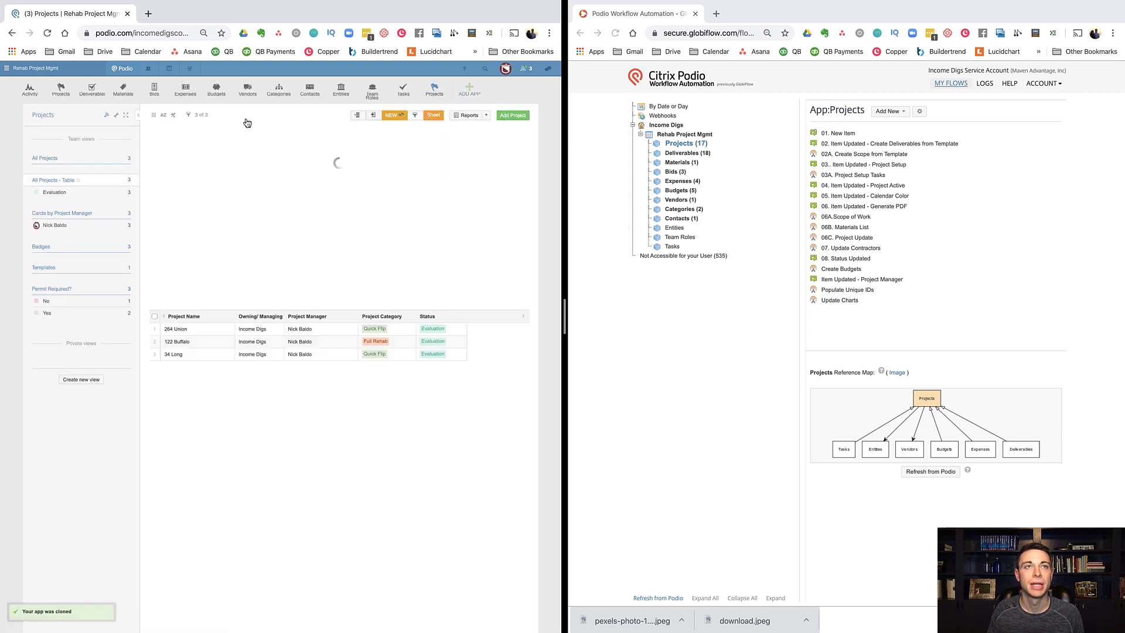
# Step: Rename the cloned app to 'Projects- New' in App settings
pyautogui.click(116, 115)
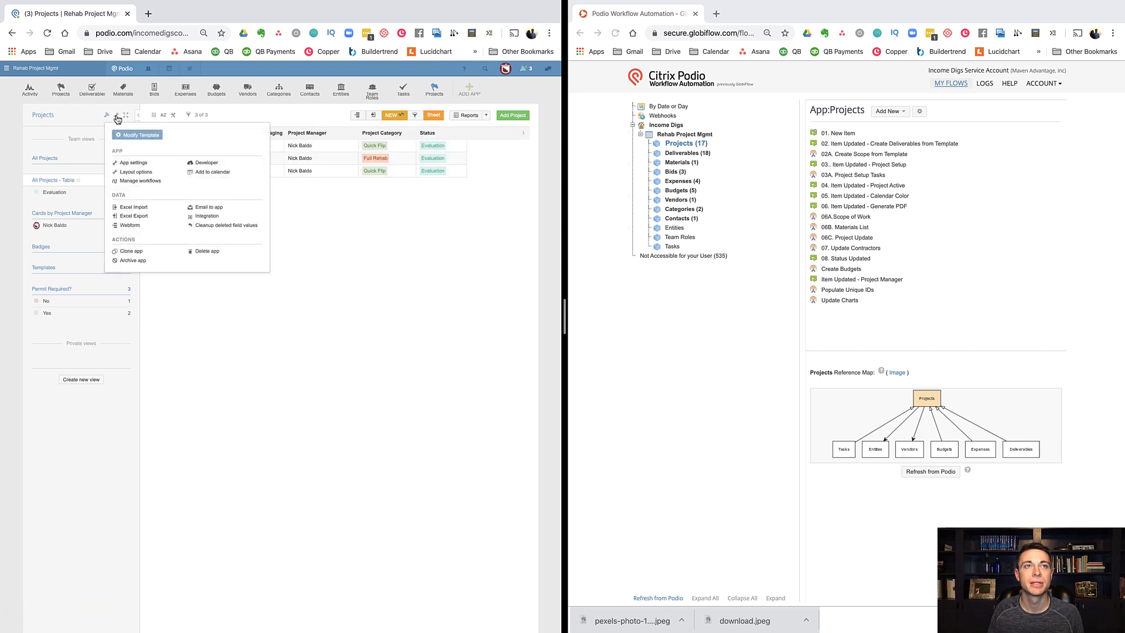
pyautogui.click(134, 163)
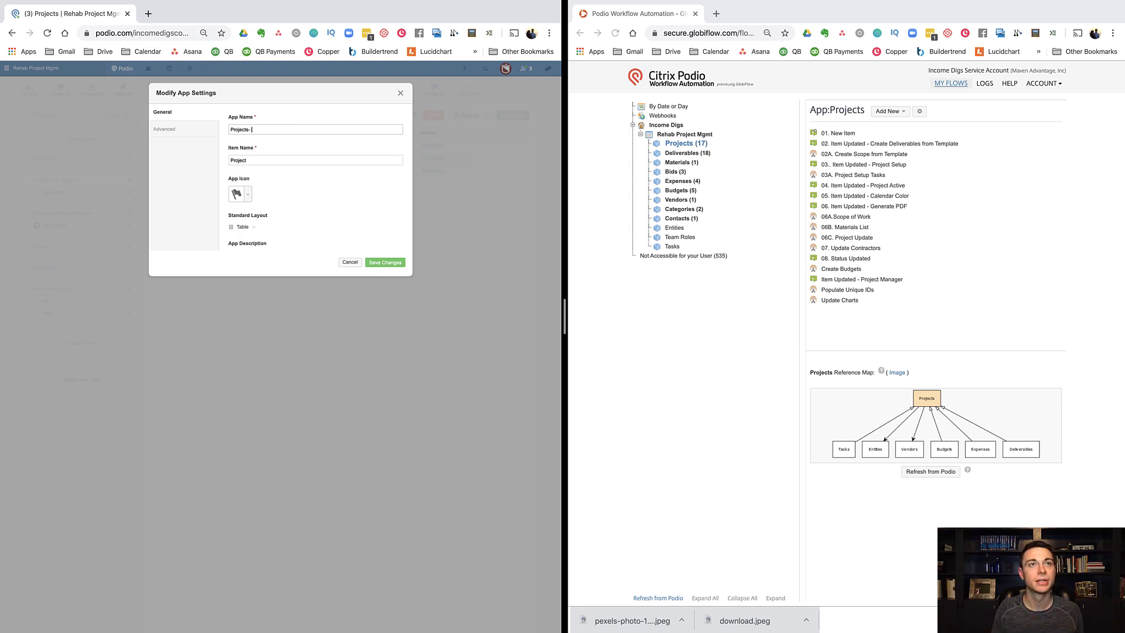
pyautogui.click(391, 262)
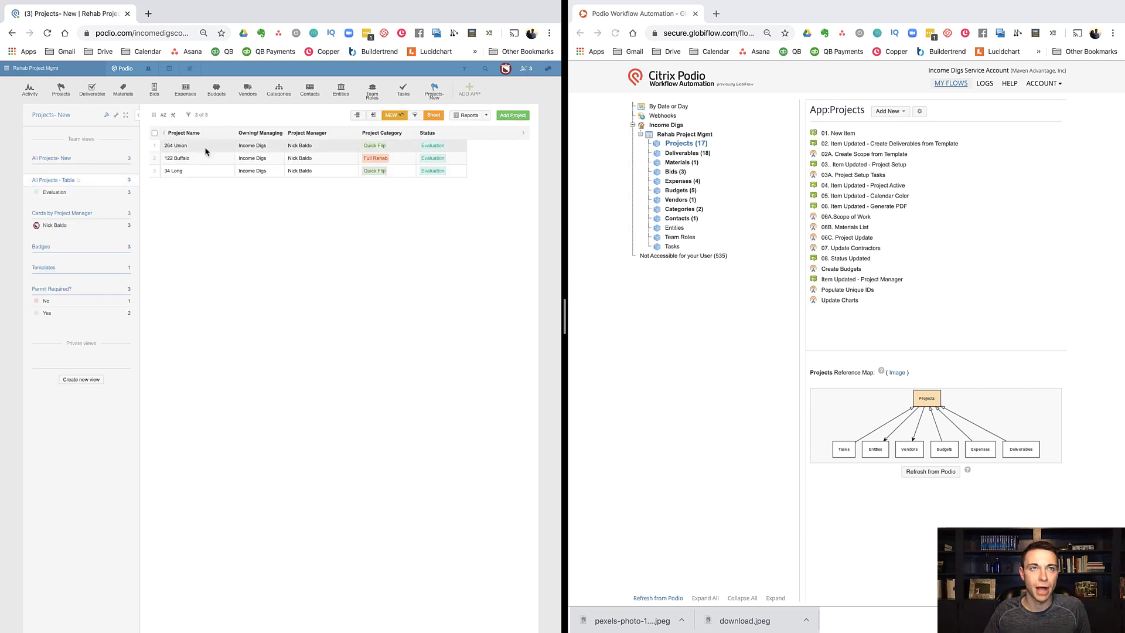
# Step: Open the 264 Union project, set Permit Required to No, and close it
pyautogui.click(206, 152)
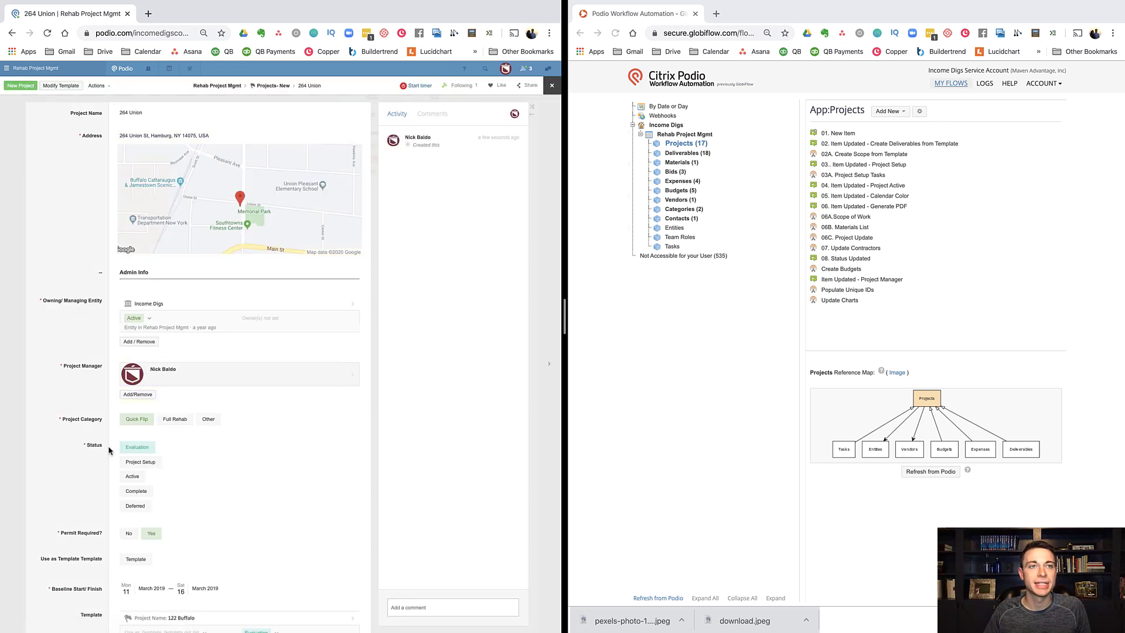
pyautogui.scroll(-2, 110, 448)
pyautogui.scroll(-4, 110, 438)
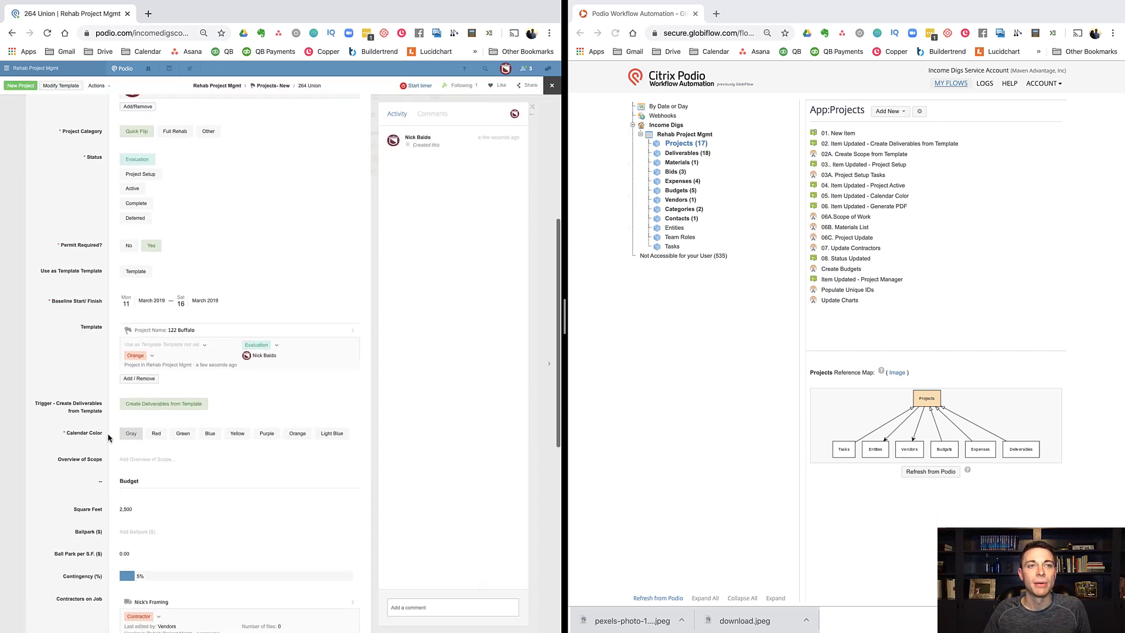
pyautogui.scroll(2, 108, 437)
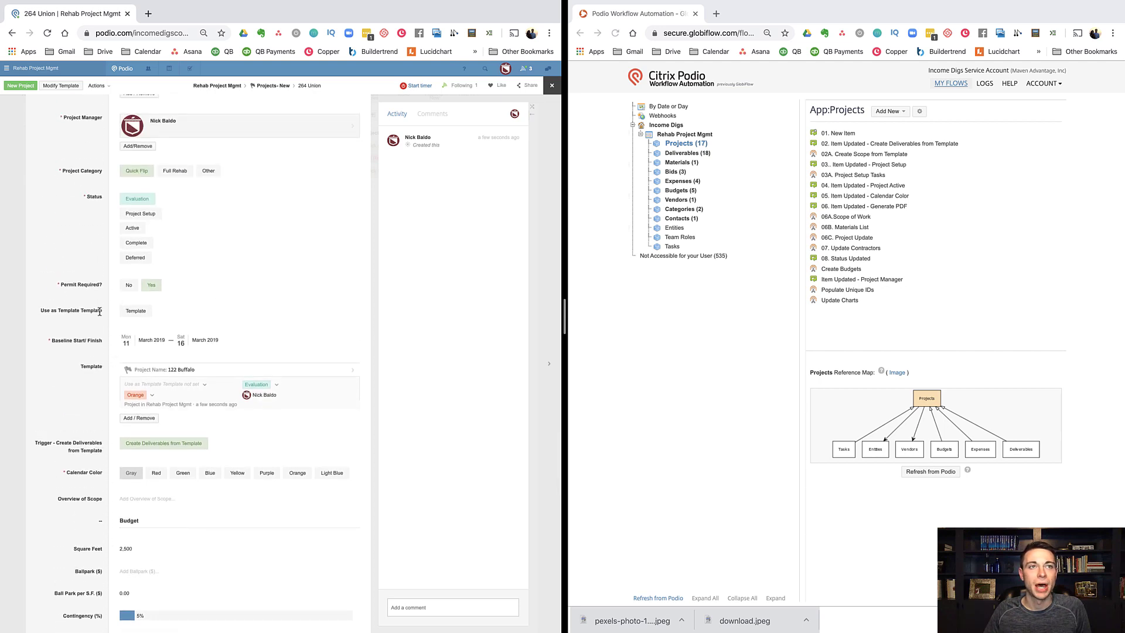
pyautogui.moveTo(124, 299)
pyautogui.click(128, 285)
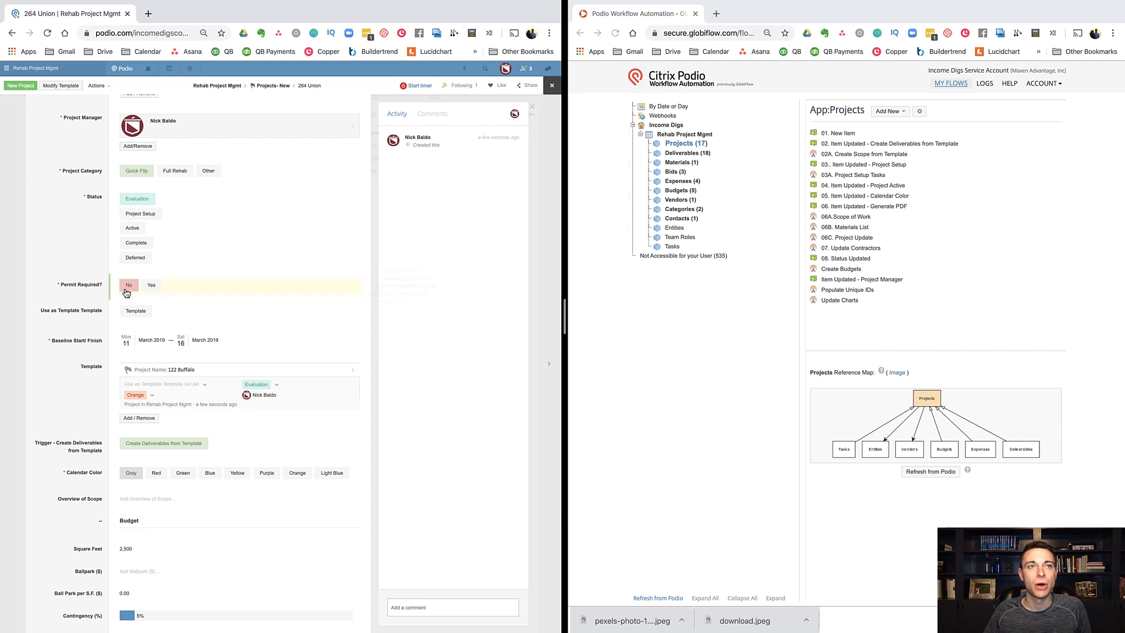
pyautogui.click(16, 245)
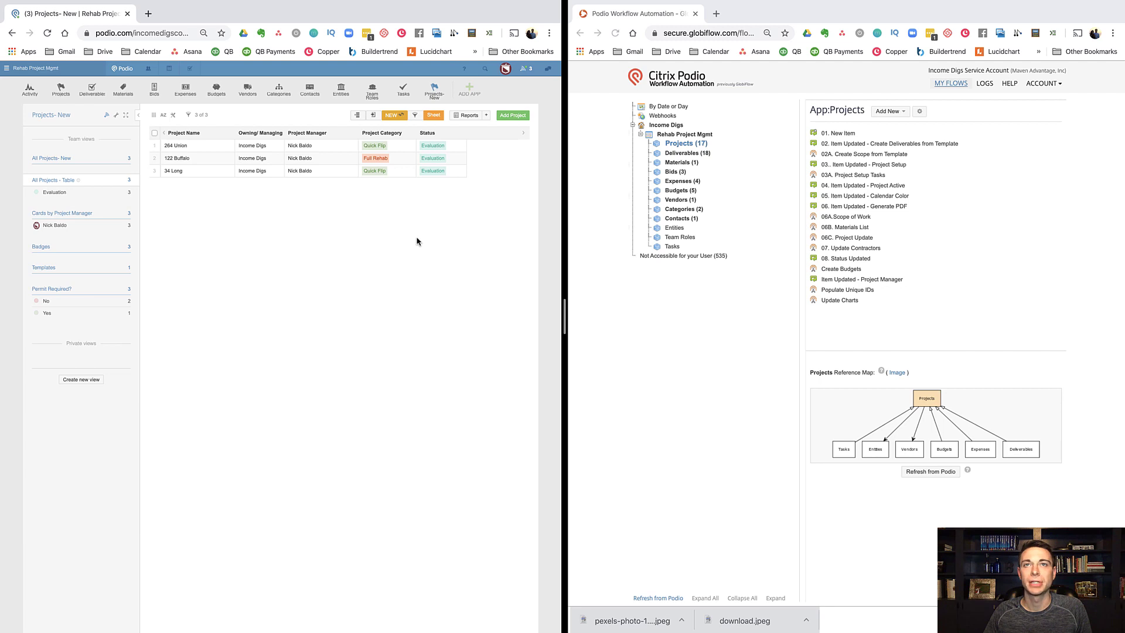
# Step: Refresh the Rehab Project Mgmt workspace and open the Projects- New flow list
pyautogui.click(676, 136)
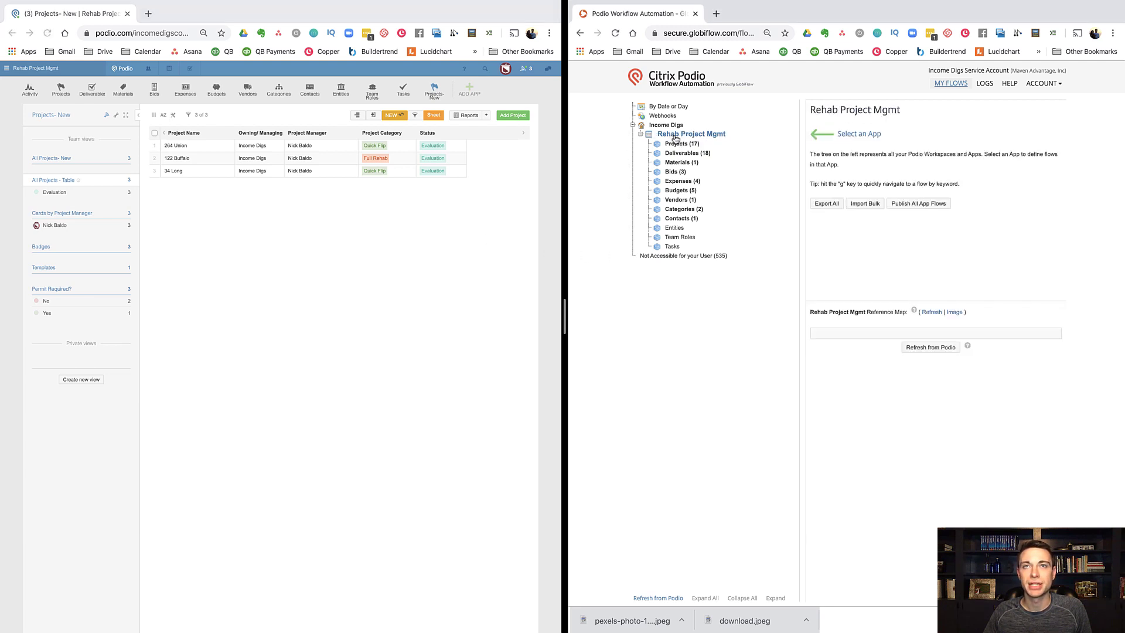
pyautogui.click(929, 311)
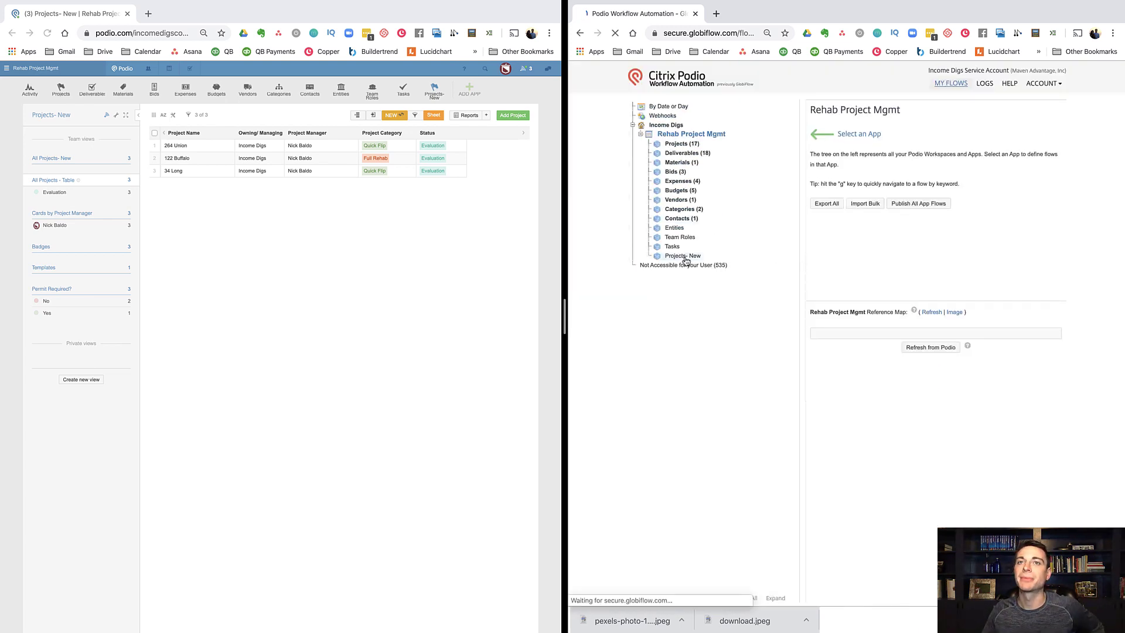
pyautogui.click(685, 257)
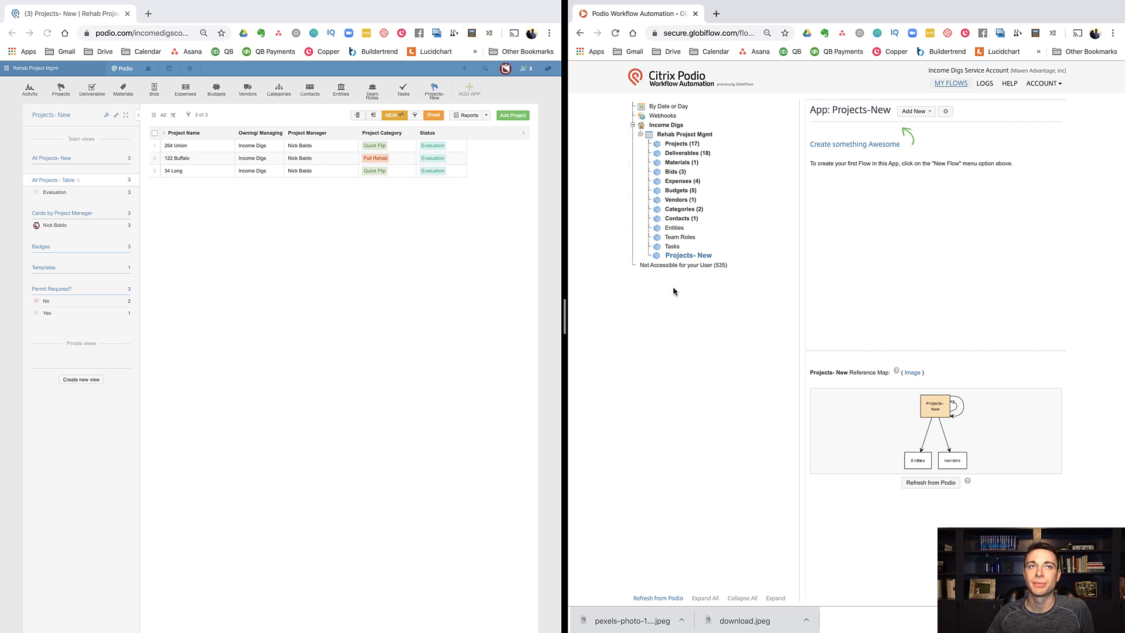
# Step: Open the 122 Buffalo project in Podio
pyautogui.click(185, 160)
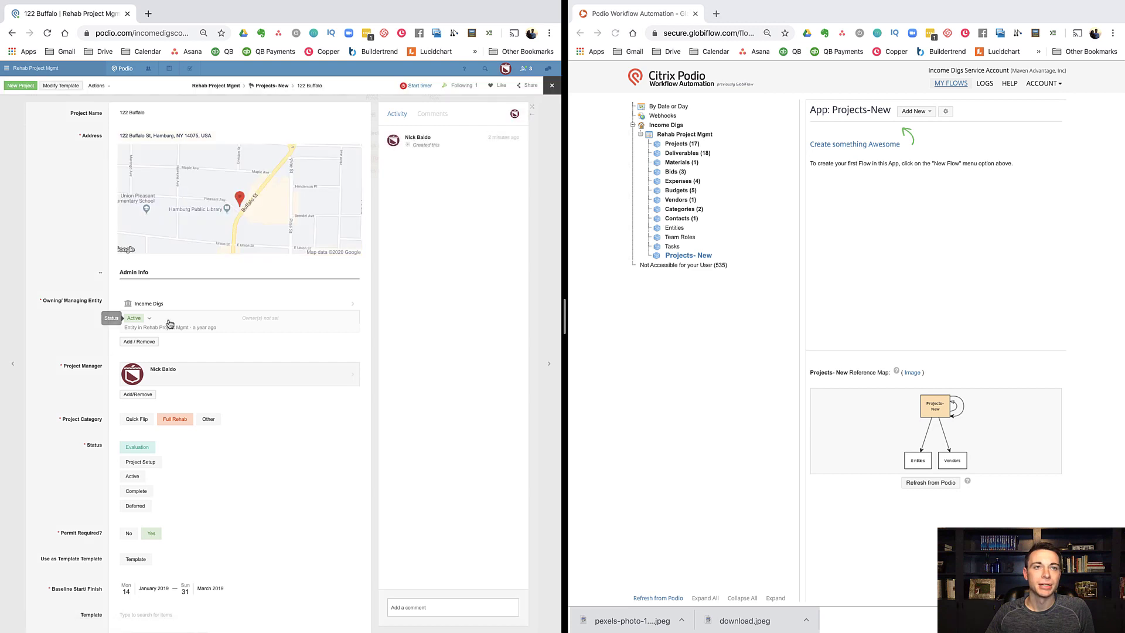
pyautogui.scroll(-1, 69, 461)
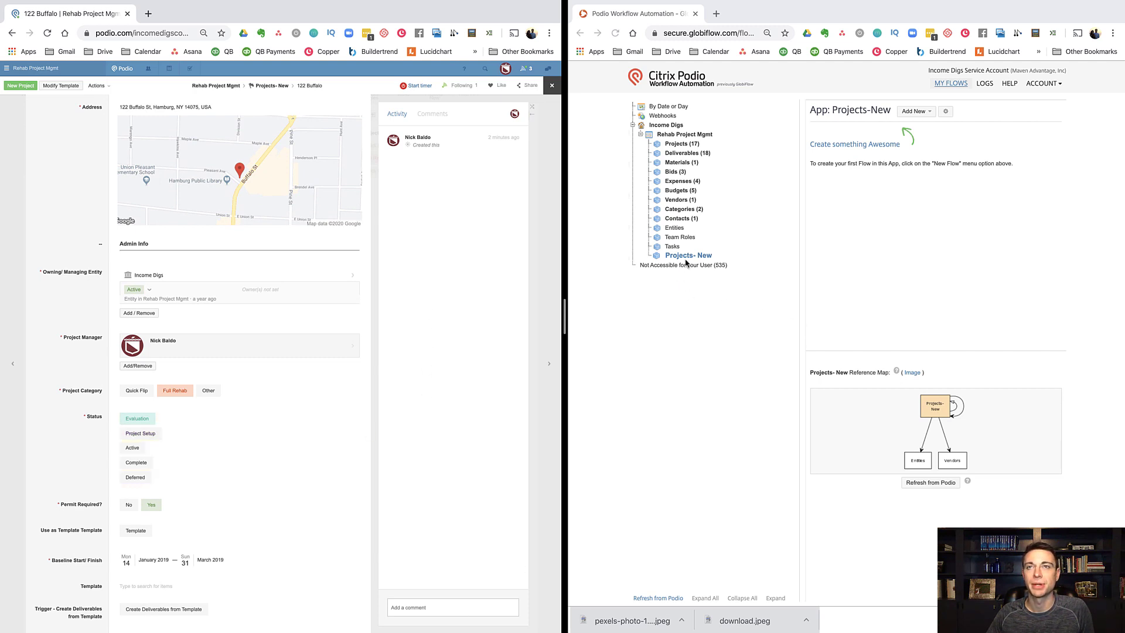
pyautogui.click(934, 142)
# Step: Create a new Projects- New flow triggered when an item is updated
pyautogui.click(916, 112)
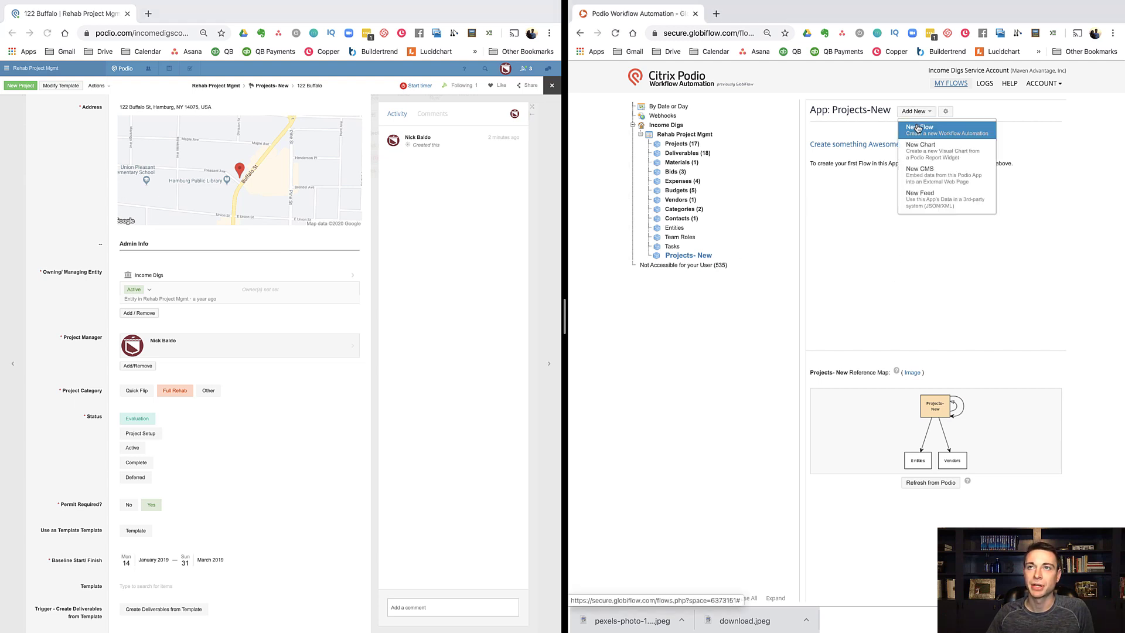
pyautogui.click(916, 127)
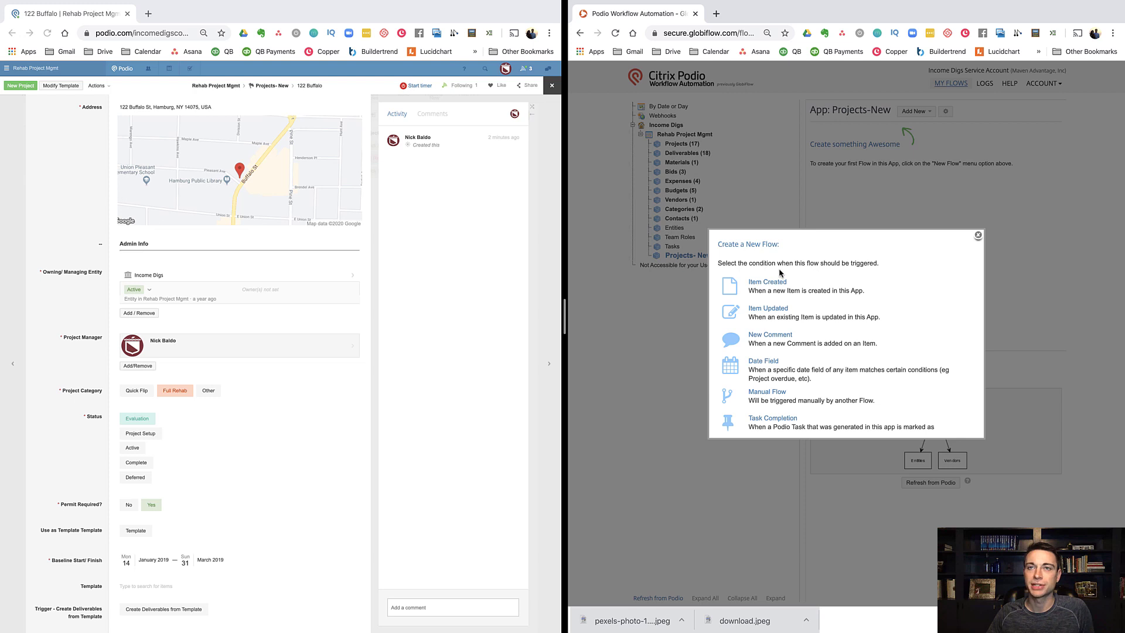
pyautogui.click(782, 312)
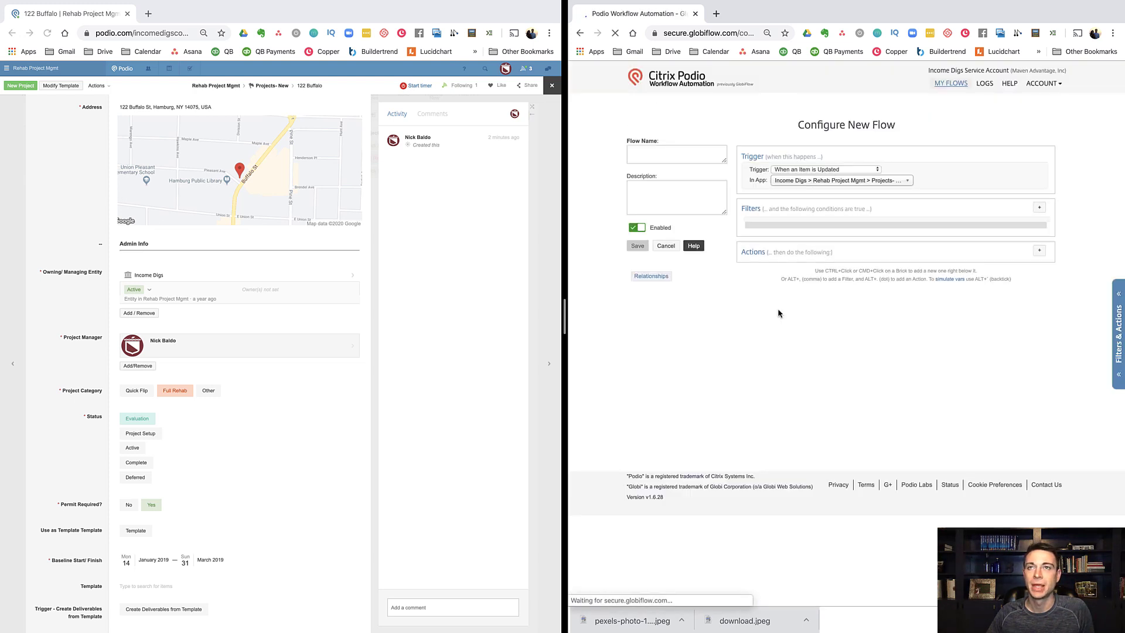
pyautogui.click(655, 160)
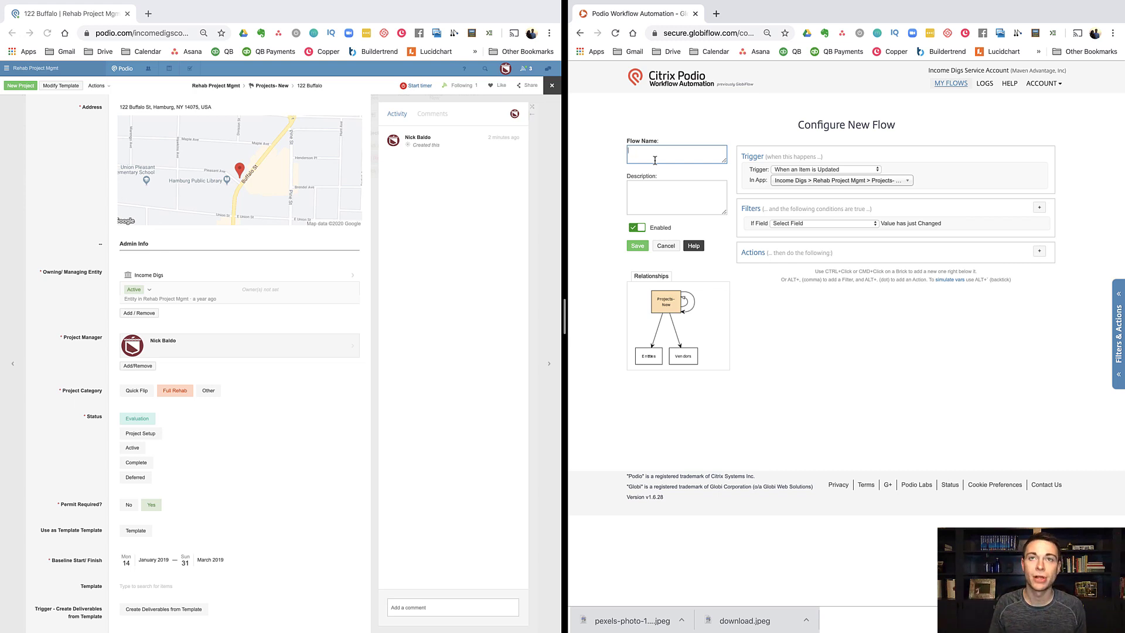
# Step: Name the flow '01. Item Updated - Status = Project Setup' and filter on Status just changing
pyautogui.write('01')
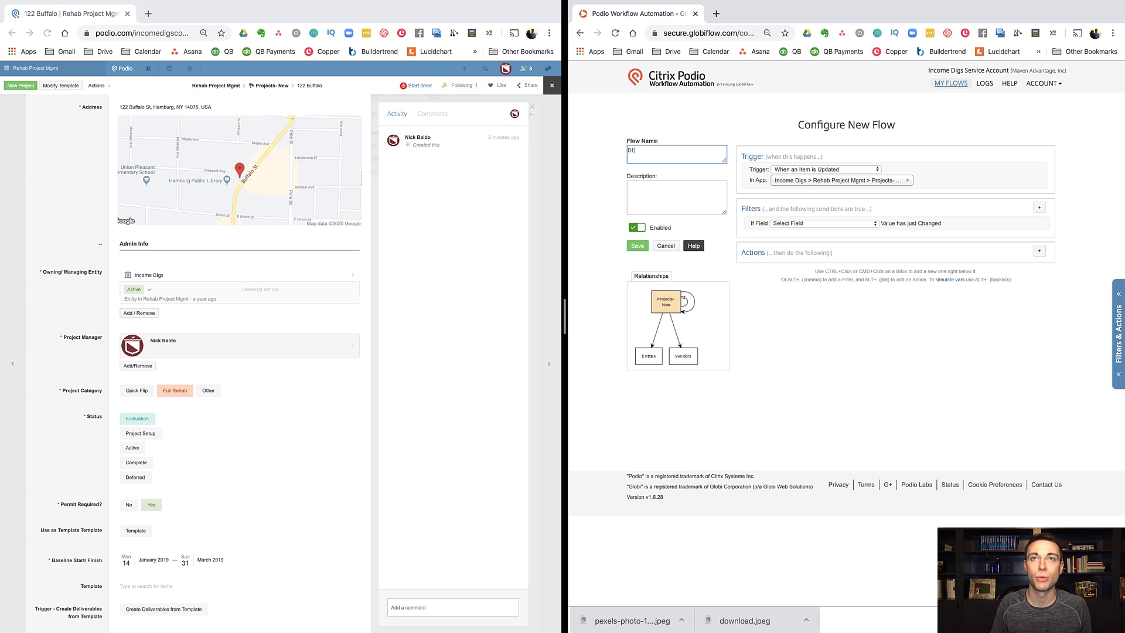
pyautogui.write('. Item Updated')
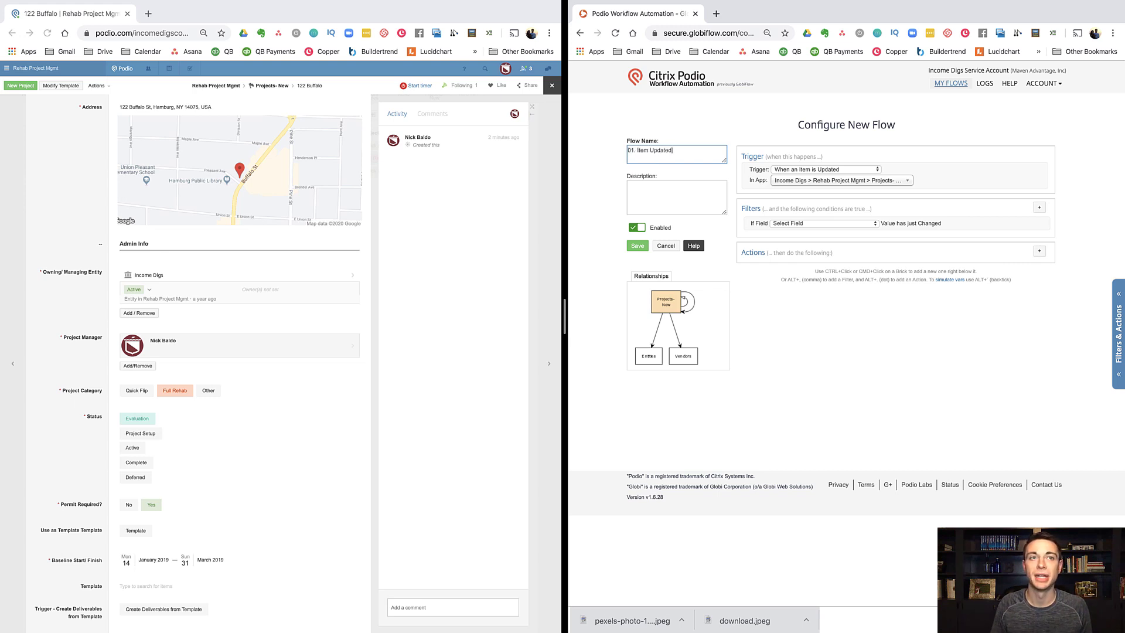
pyautogui.write(' - Status =')
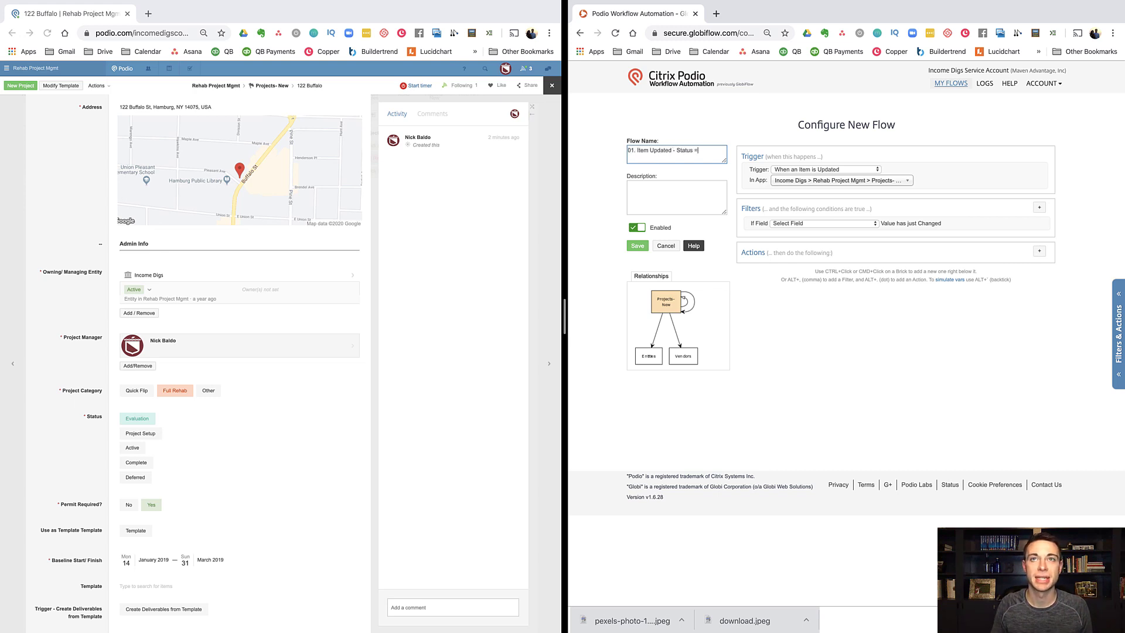
pyautogui.write(' Project Setup')
pyautogui.click(894, 324)
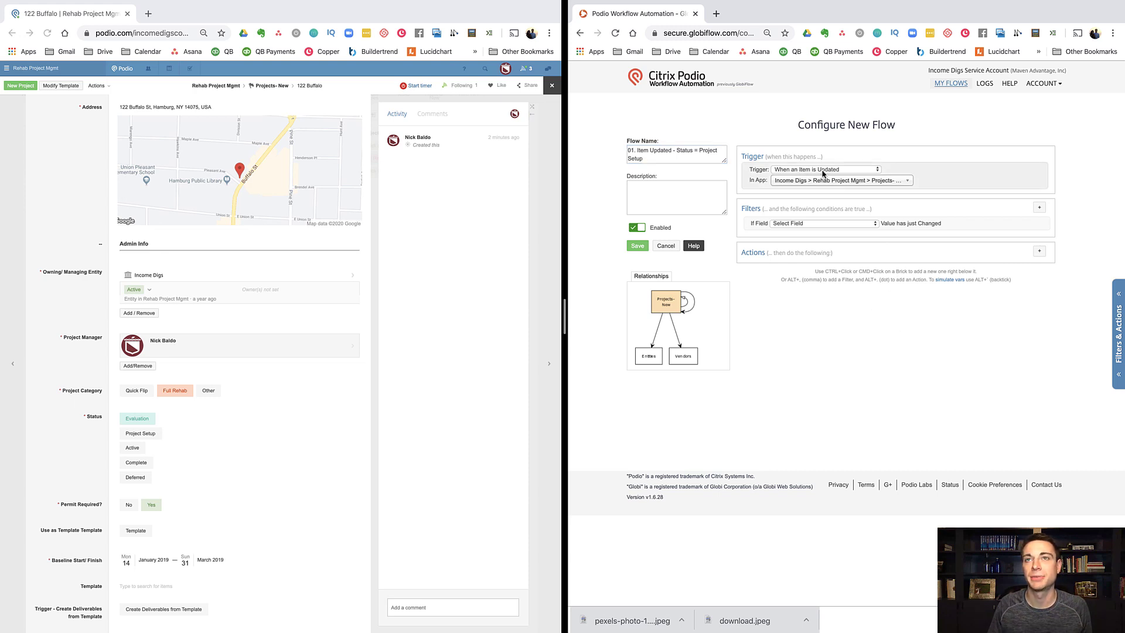
pyautogui.click(798, 225)
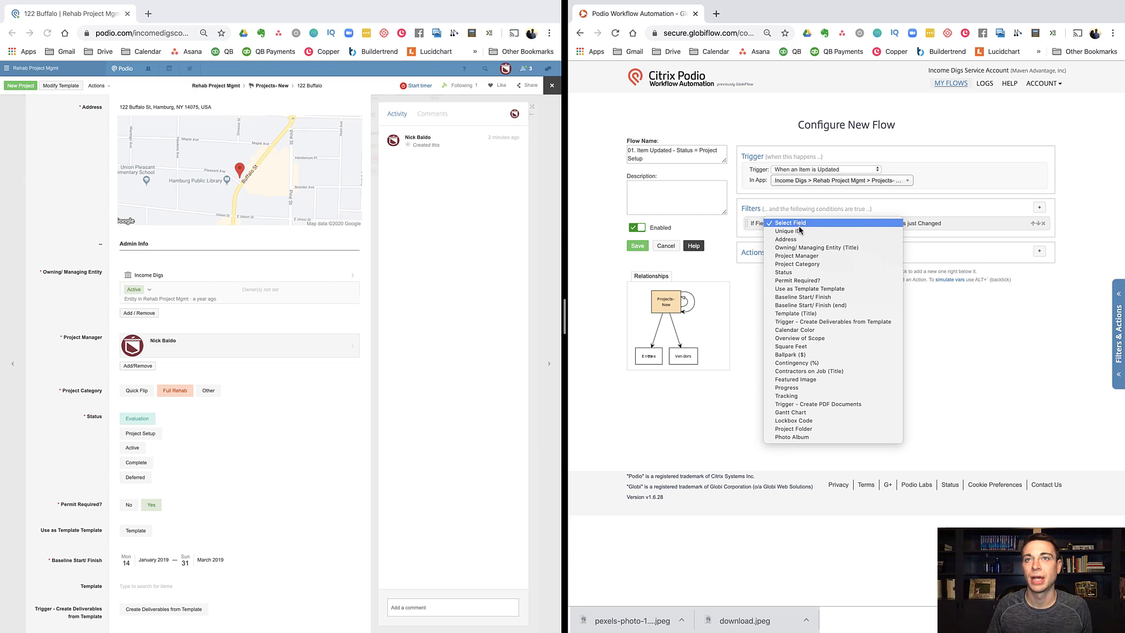
pyautogui.click(789, 272)
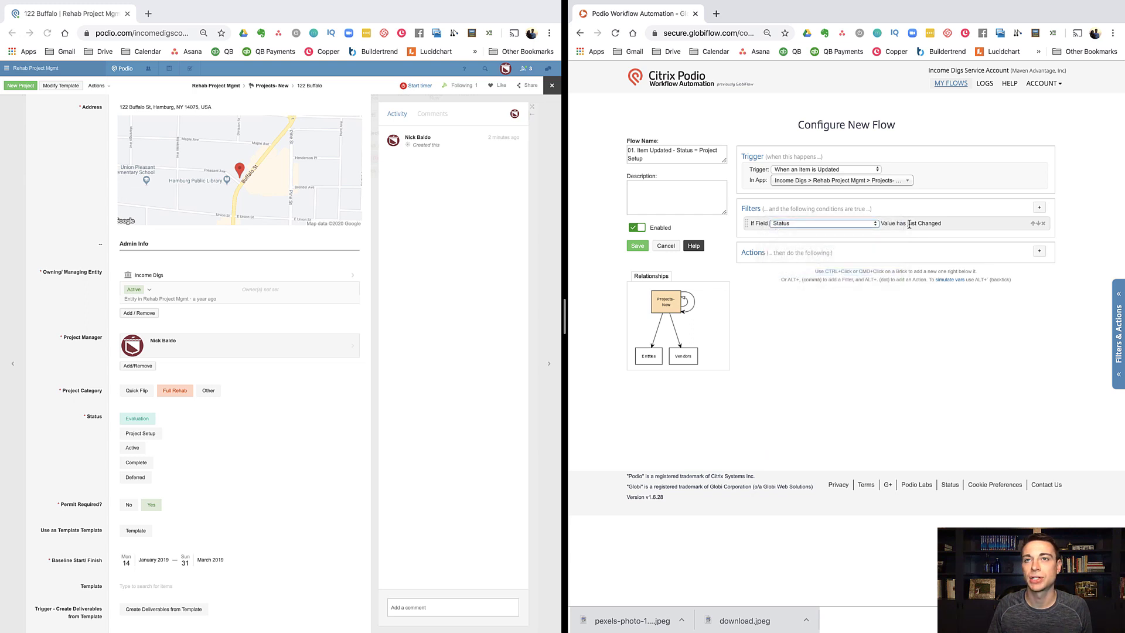
# Step: Add a Field Value Match filter requiring Status to equal Project Setup
pyautogui.click(1040, 207)
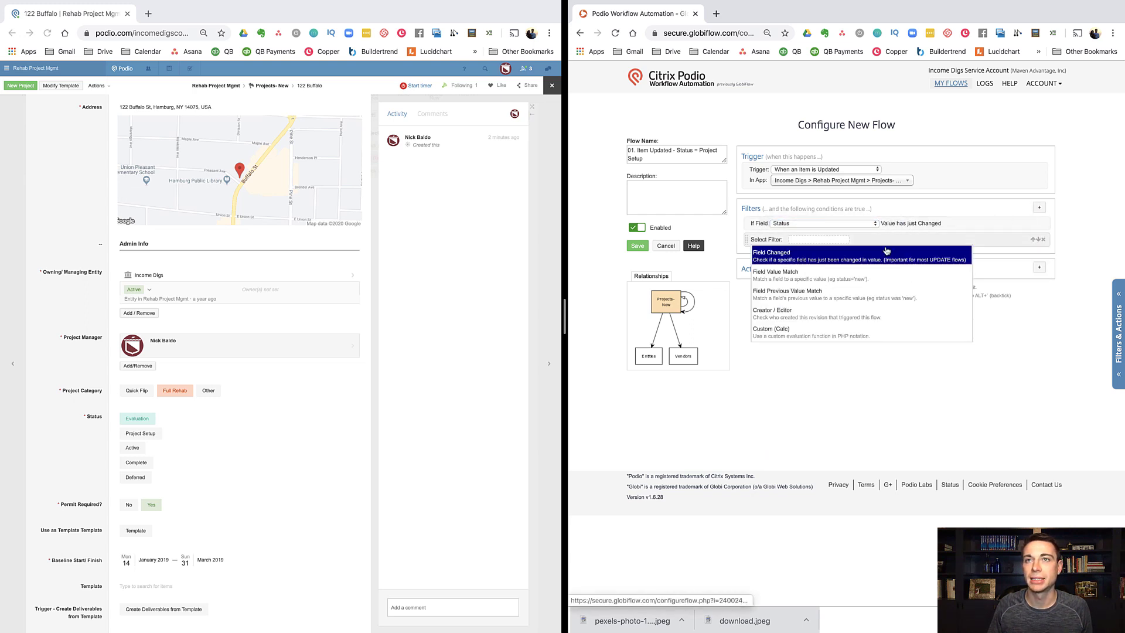
pyautogui.click(795, 273)
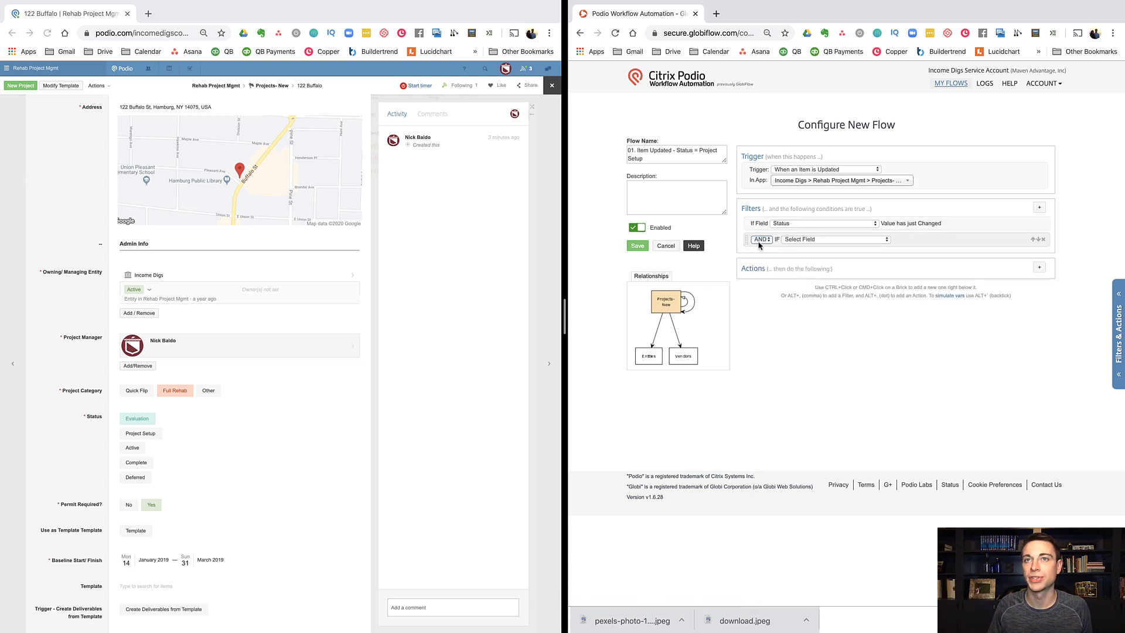
pyautogui.click(803, 239)
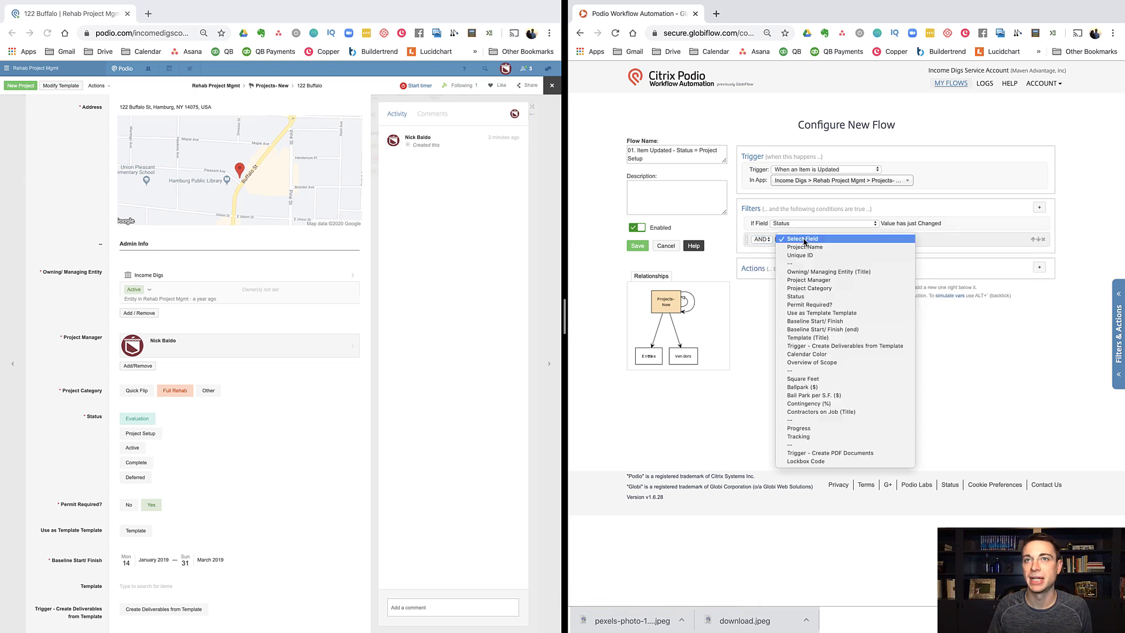
pyautogui.click(797, 297)
pyautogui.click(952, 240)
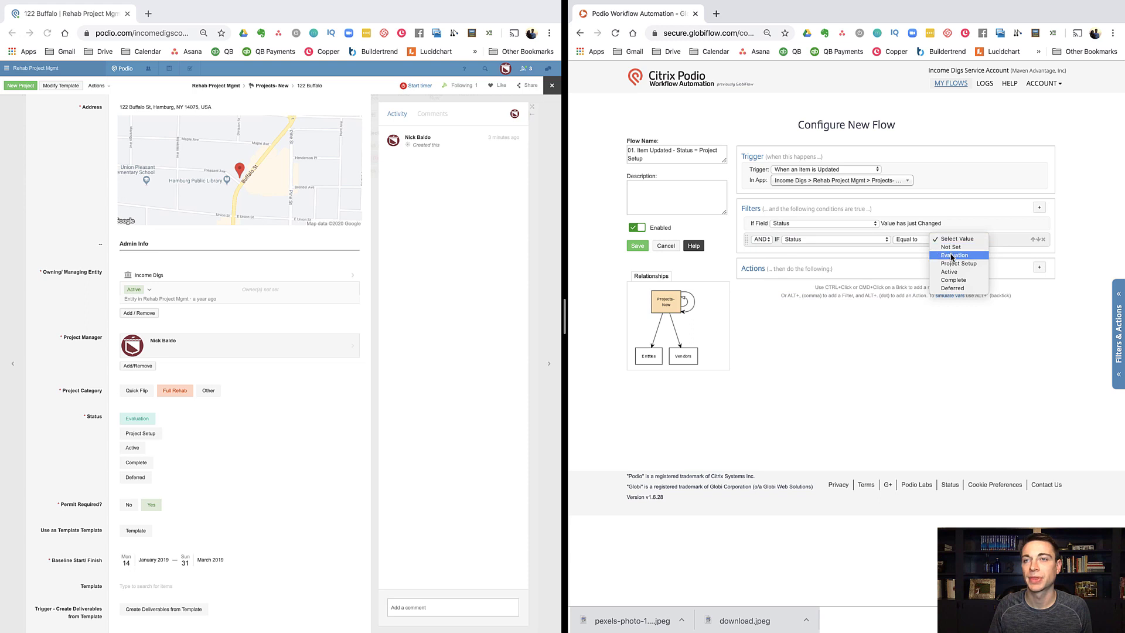
pyautogui.click(953, 264)
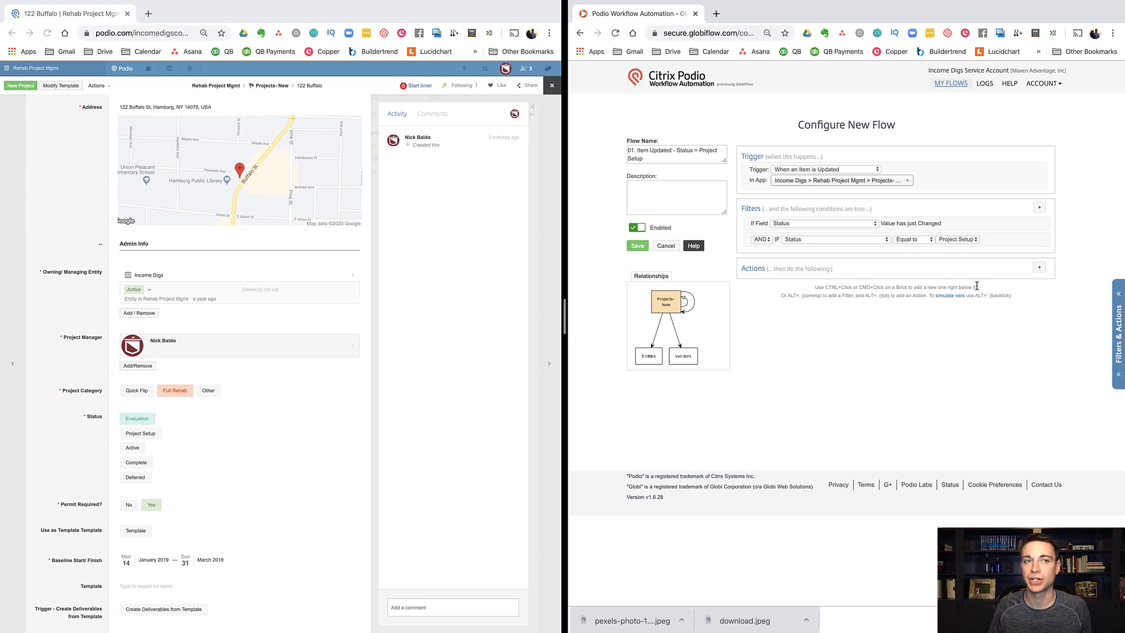
# Step: Add an Assign Task action giving the Project Manager a 'Create project estimate' task
pyautogui.click(1040, 270)
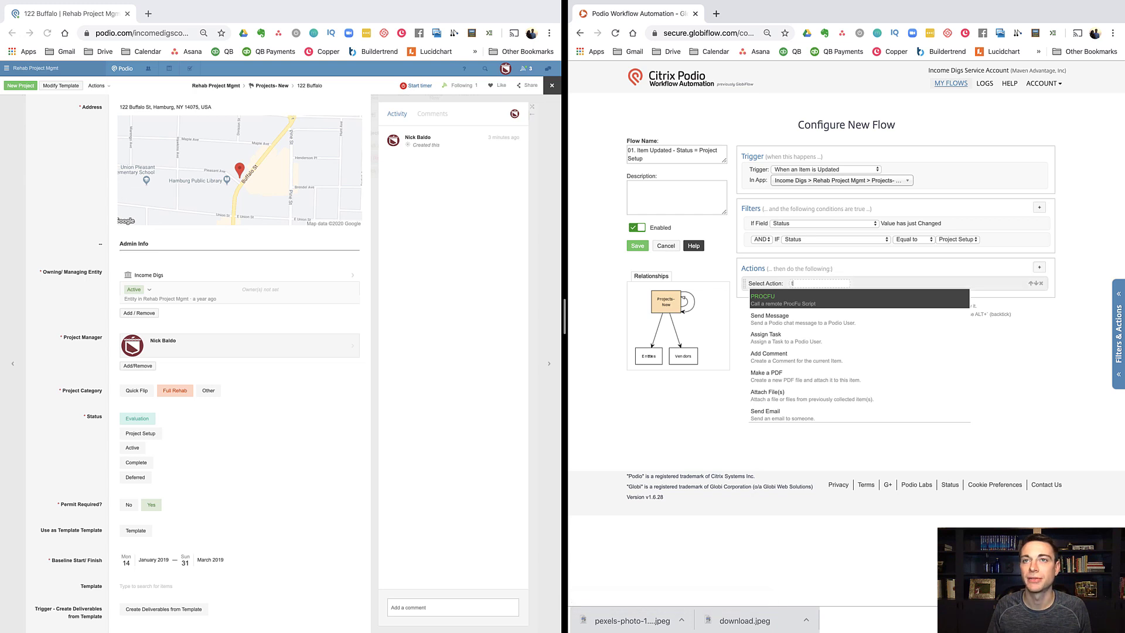
pyautogui.write('tas')
pyautogui.click(789, 305)
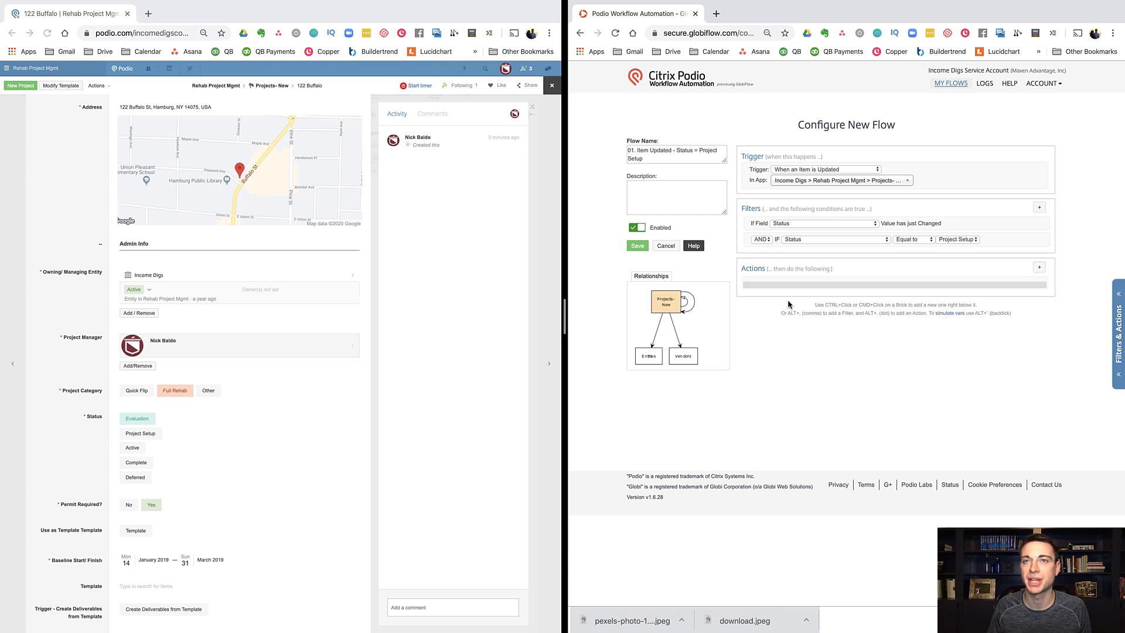
pyautogui.click(839, 292)
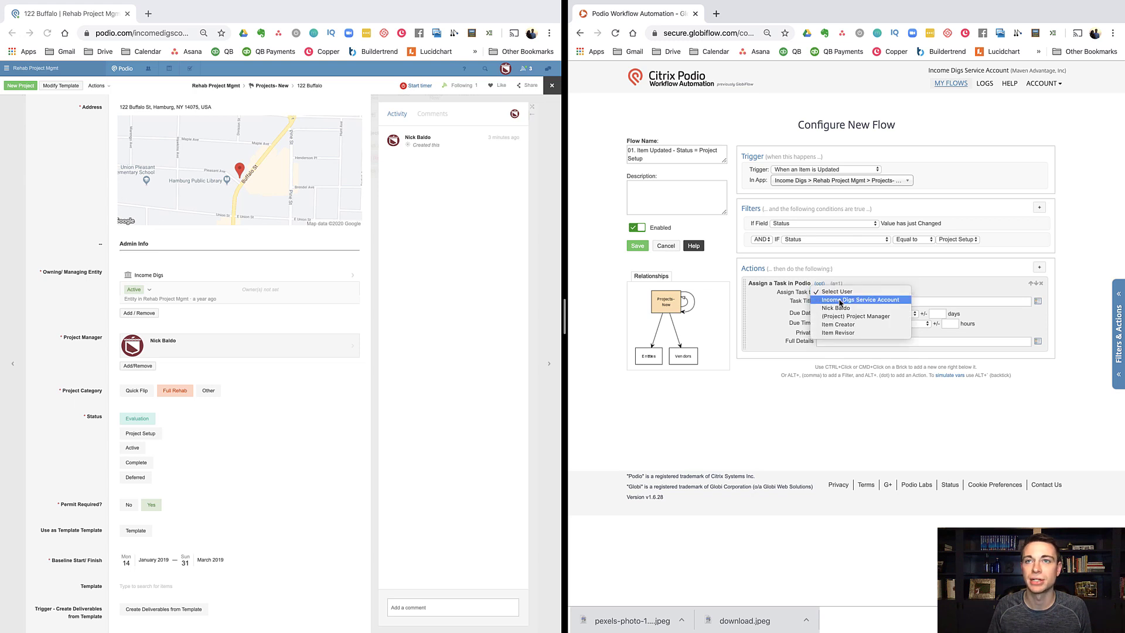
pyautogui.click(842, 316)
pyautogui.click(841, 302)
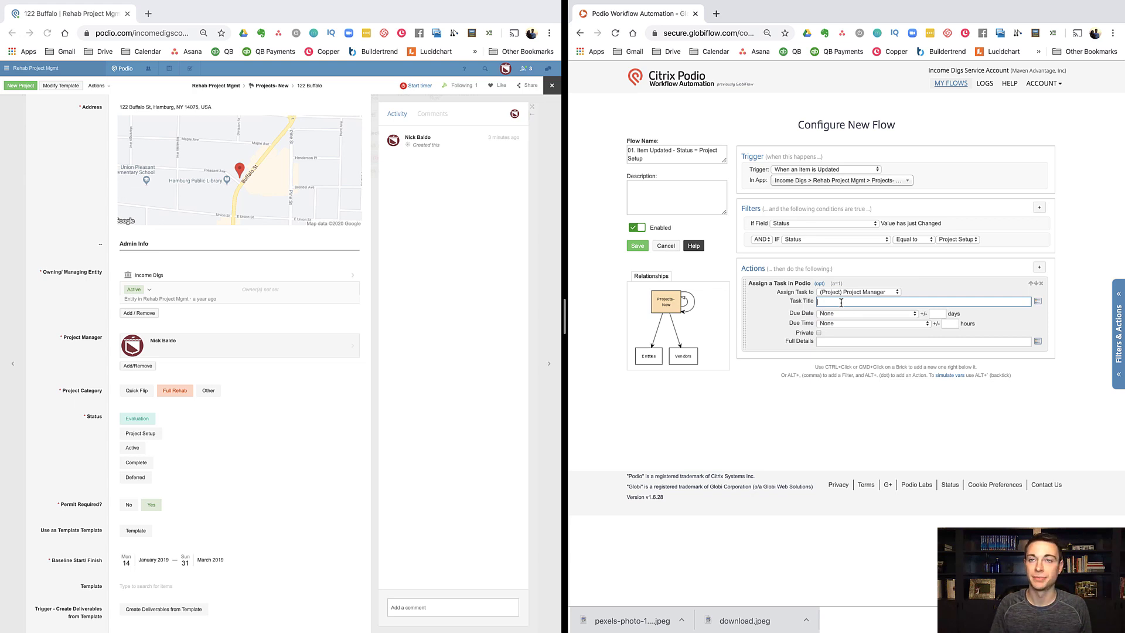
pyautogui.write('Create project estimate')
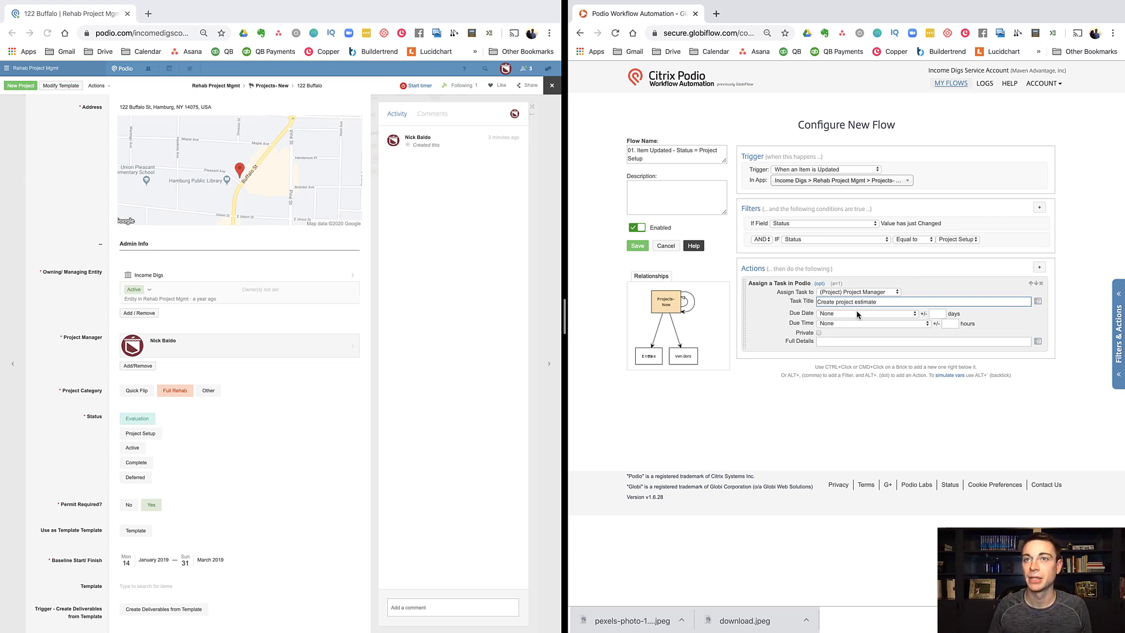
# Step: Make the task due Current Date +1 day, with the Project Category token in Full Details
pyautogui.click(858, 314)
pyautogui.click(856, 322)
pyautogui.press('Tab')
pyautogui.write('1')
pyautogui.click(837, 341)
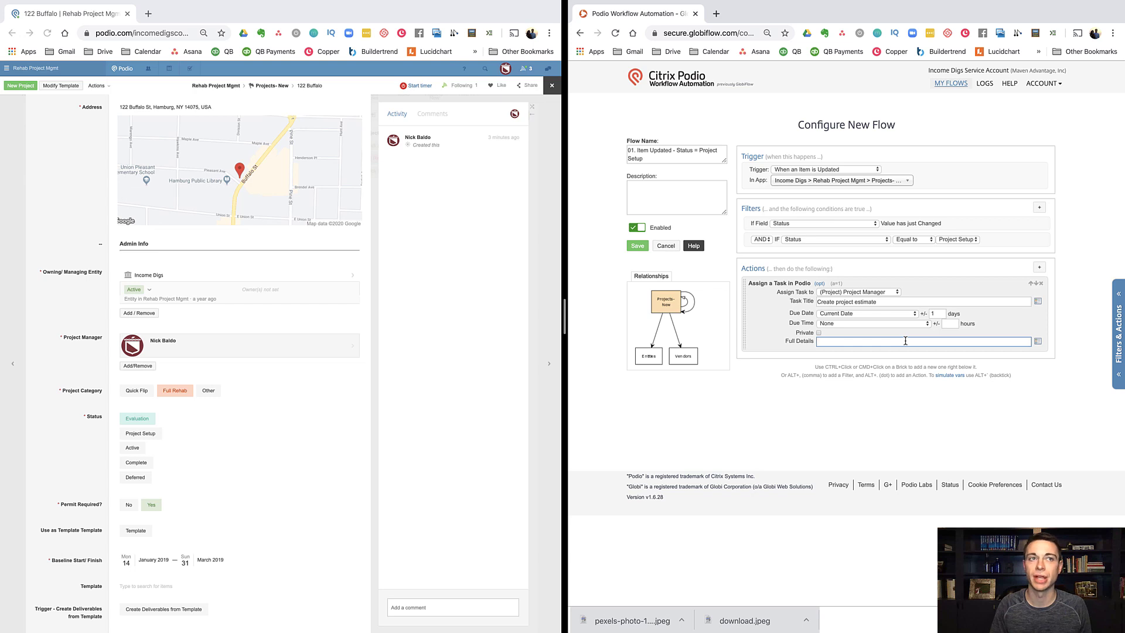
pyautogui.write('Project Ce')
pyautogui.write('tegory:')
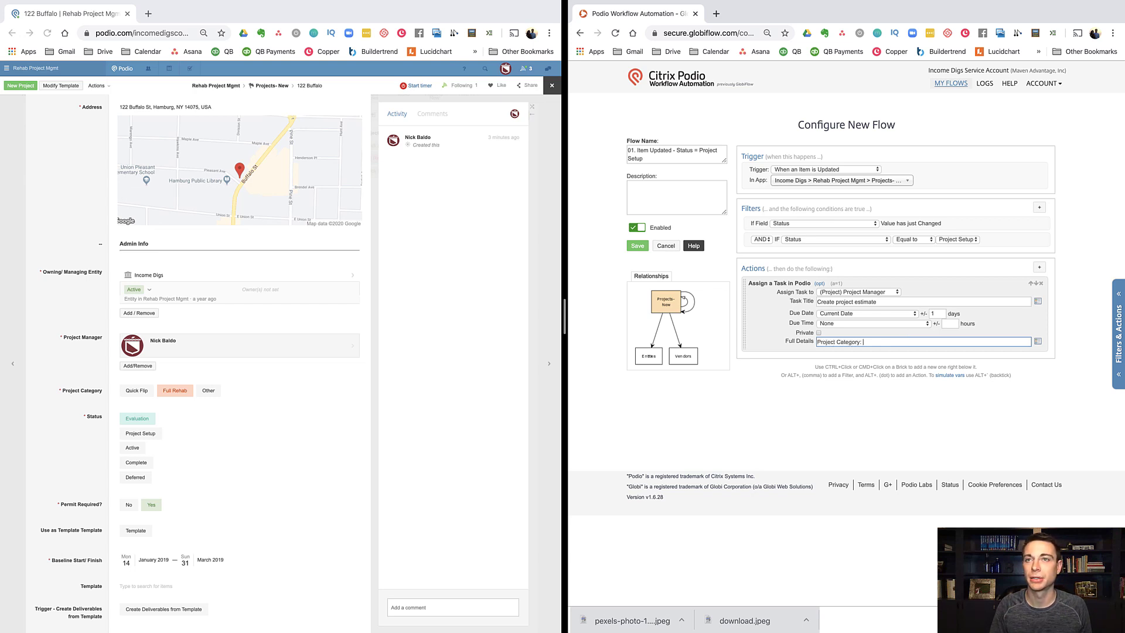
pyautogui.click(1039, 342)
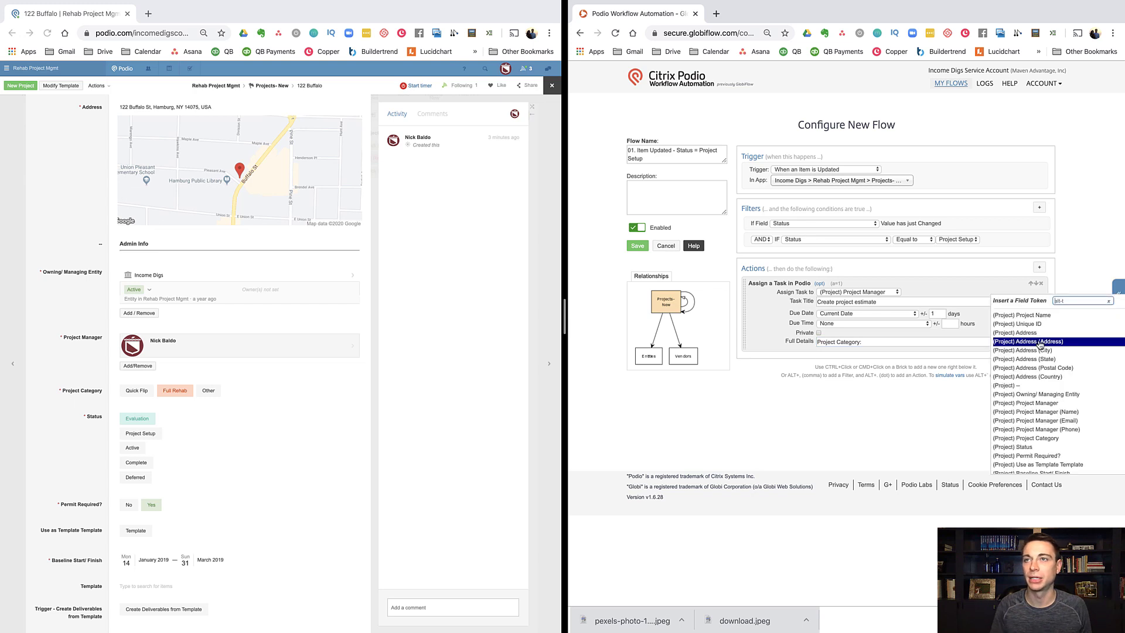
pyautogui.write('project p')
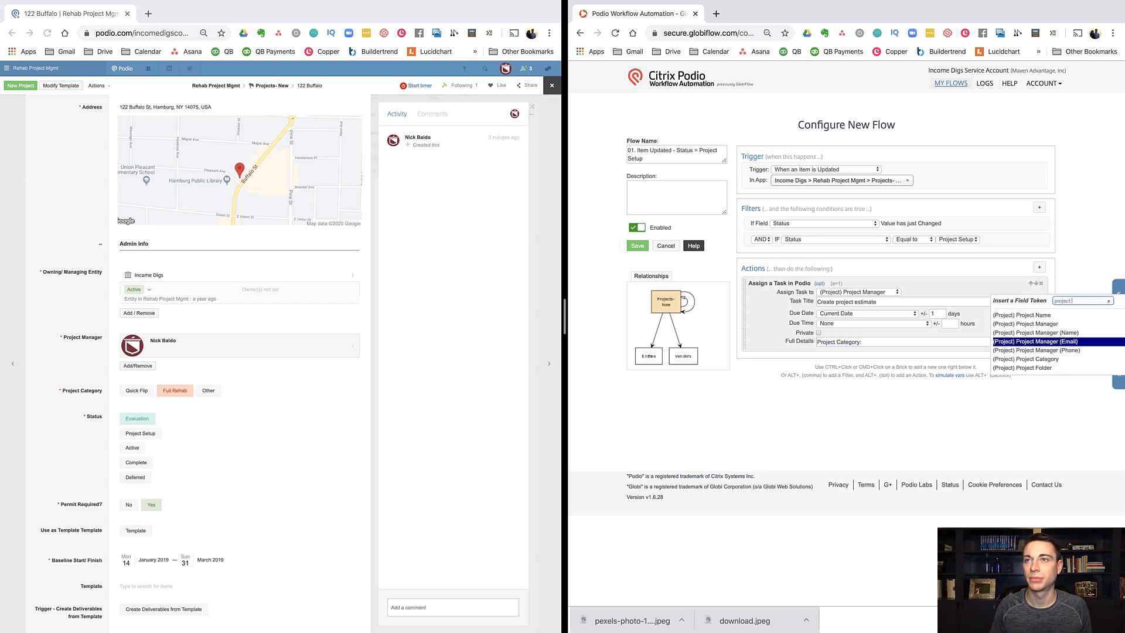
pyautogui.click(1030, 359)
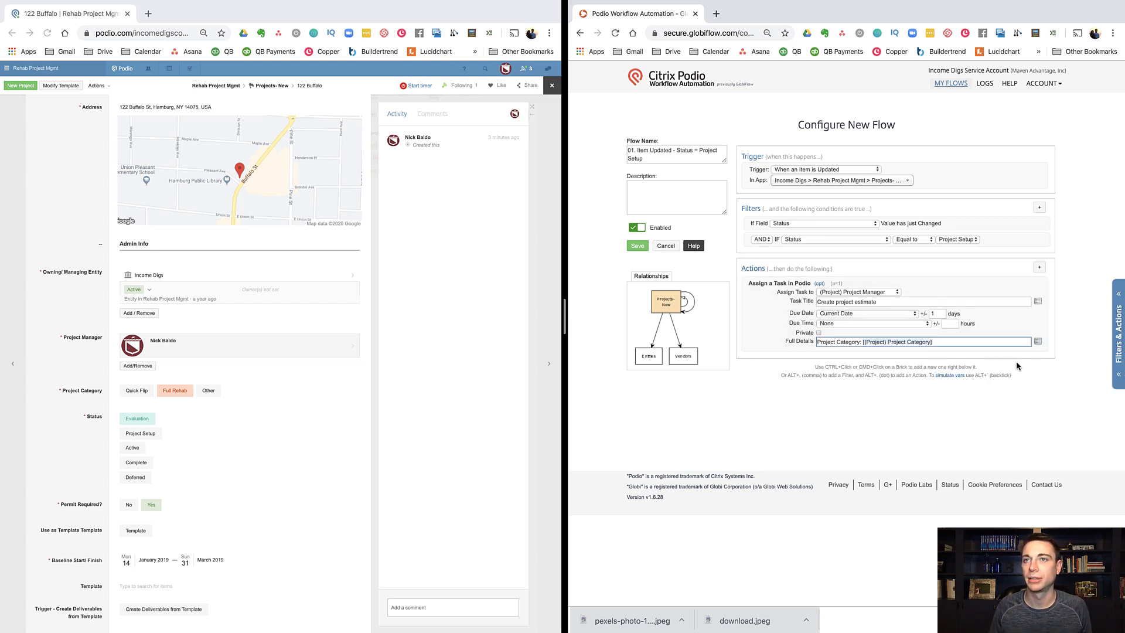
pyautogui.click(992, 446)
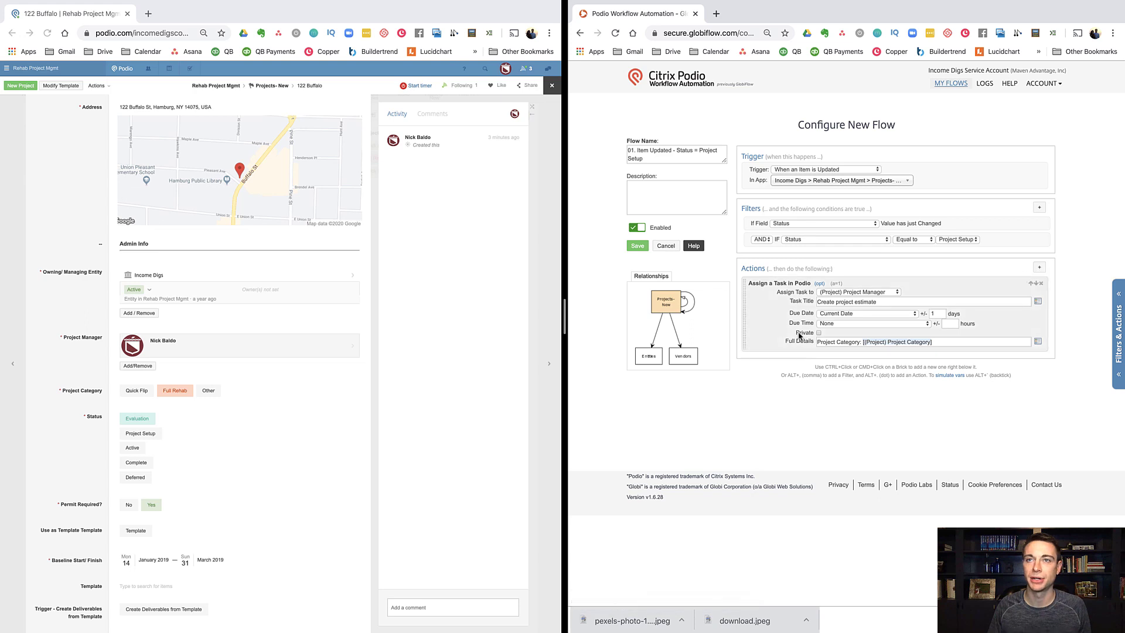
pyautogui.hotkey('alt', '.')
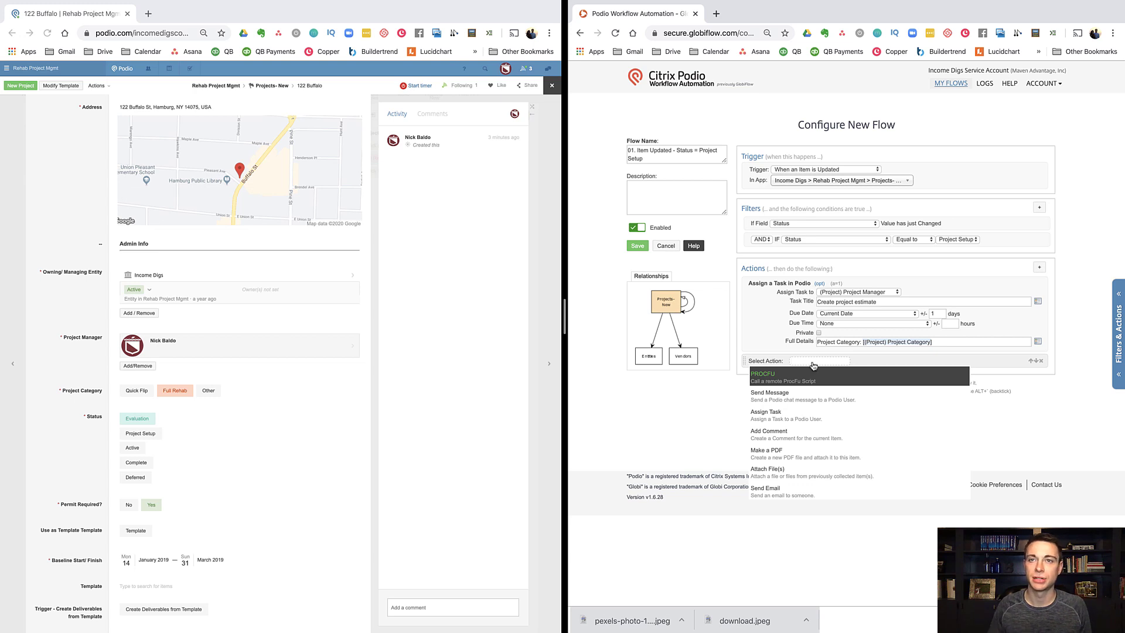
pyautogui.click(779, 433)
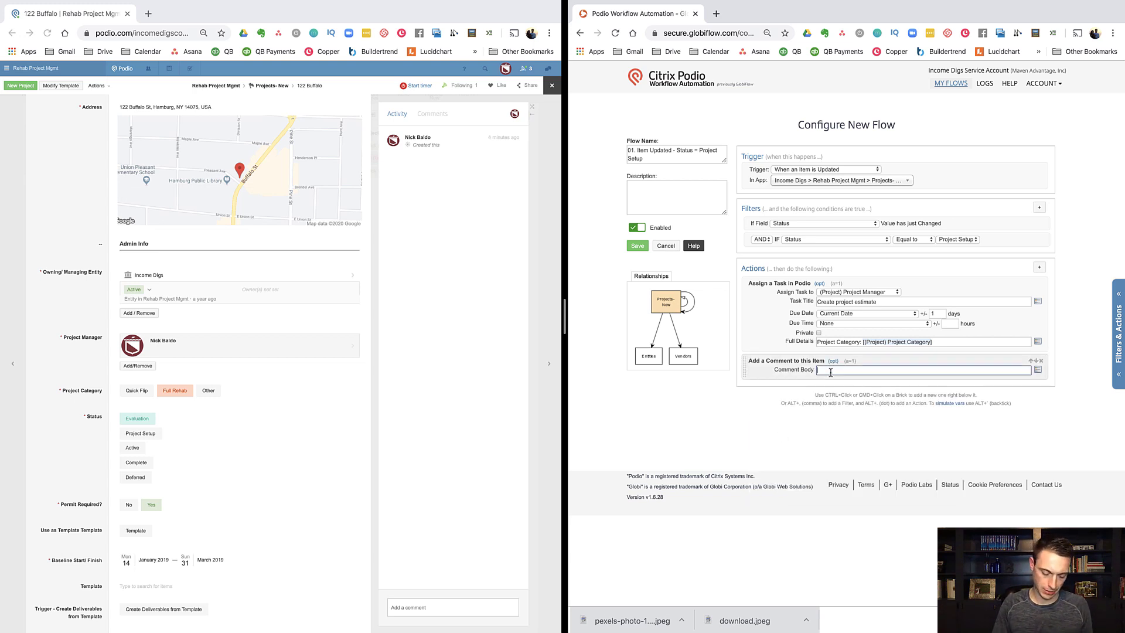
pyautogui.write('Project is')
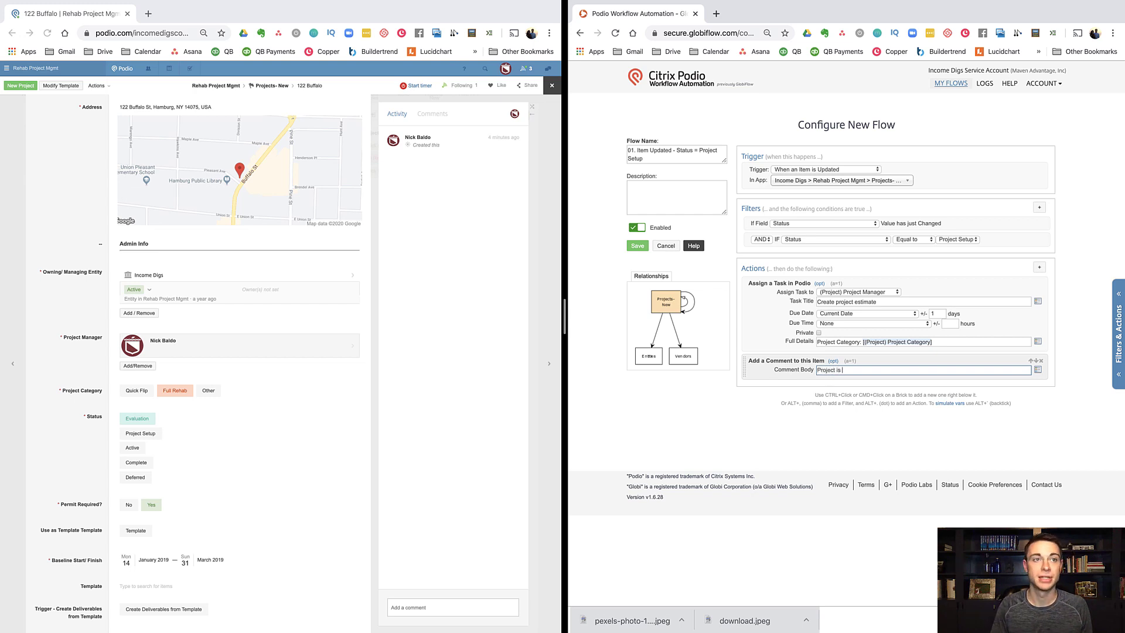
pyautogui.write(' in Project Se')
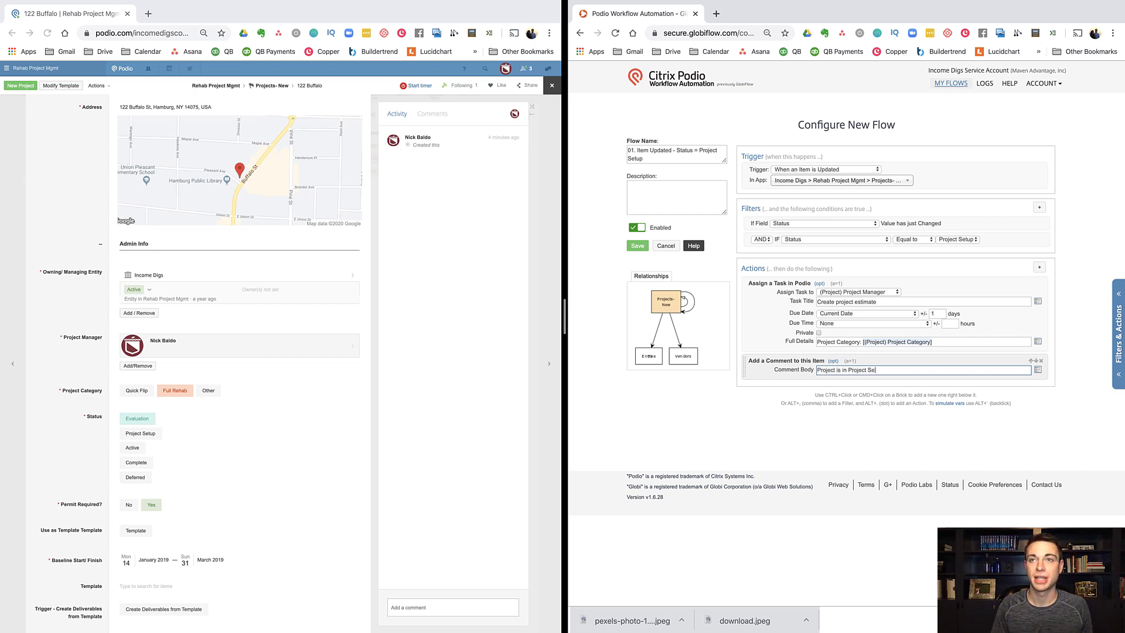
pyautogui.write('tup Status')
pyautogui.click(785, 426)
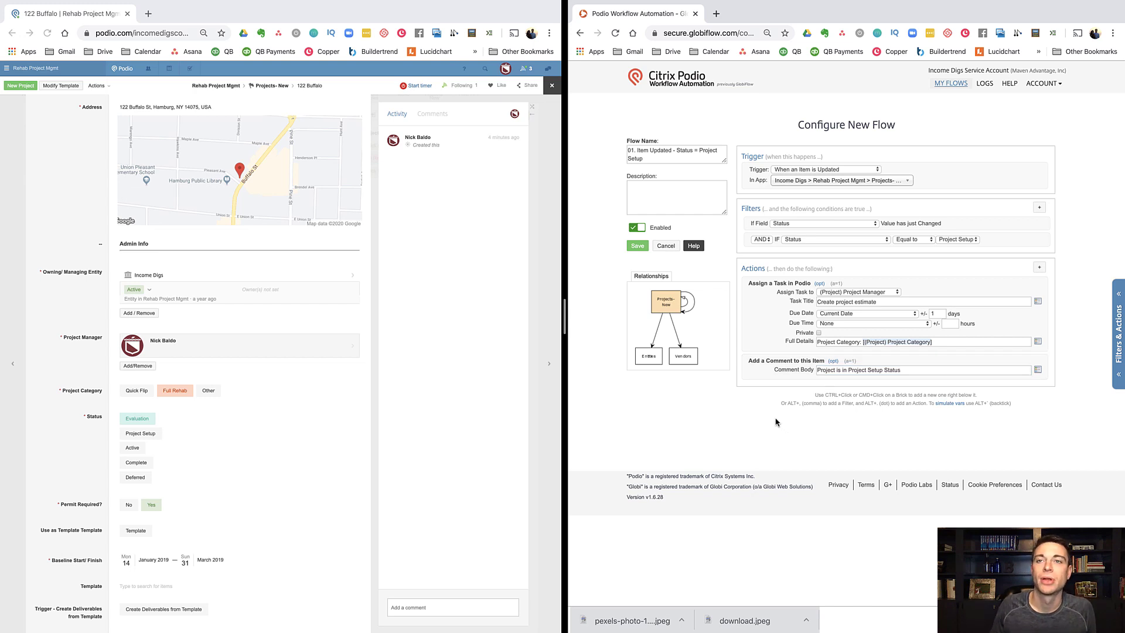
pyautogui.click(818, 370)
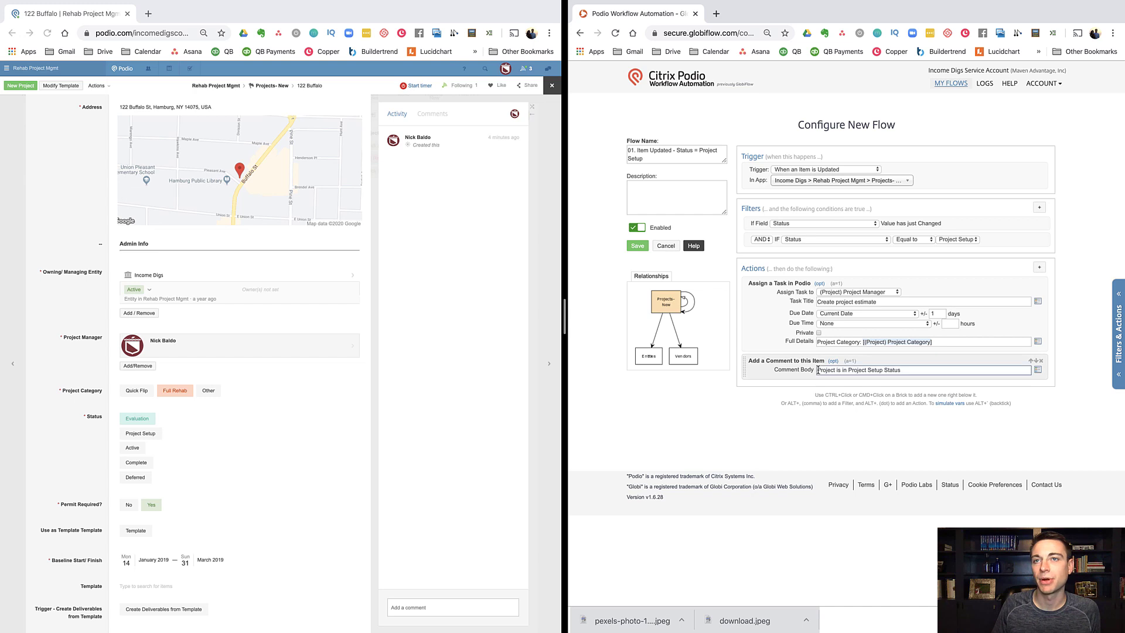
pyautogui.click(1040, 372)
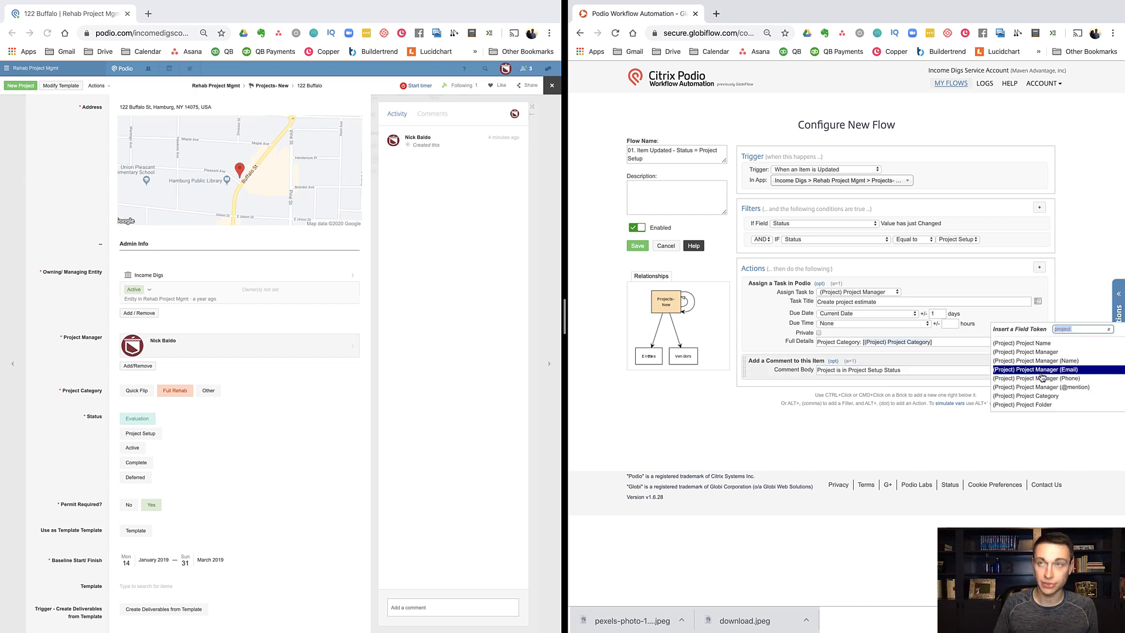
pyautogui.write('@')
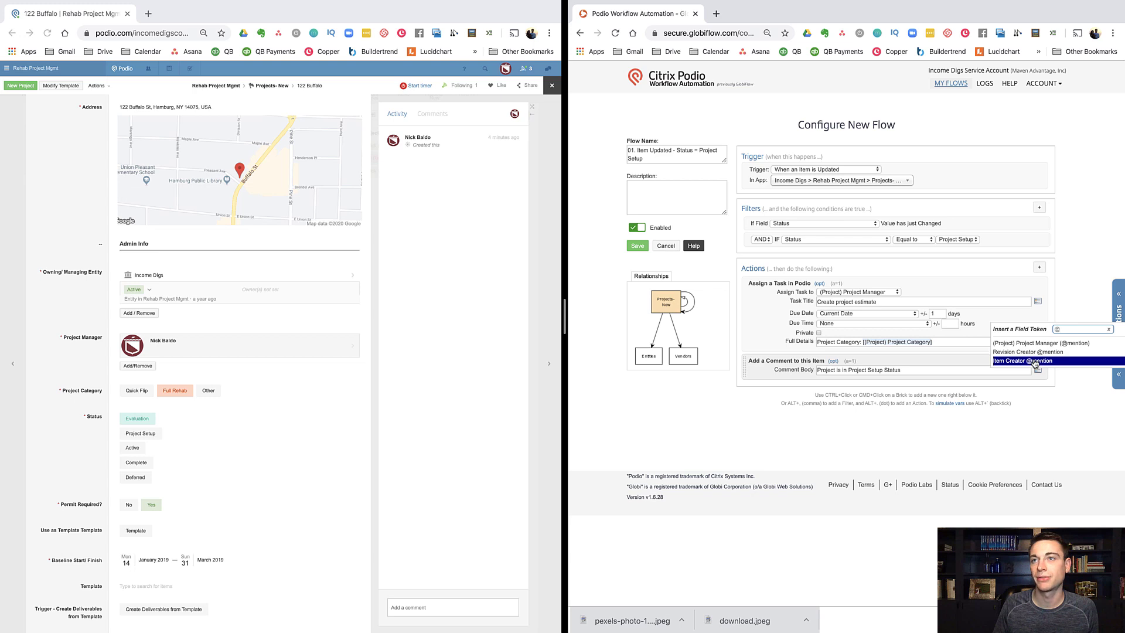
pyautogui.click(1044, 345)
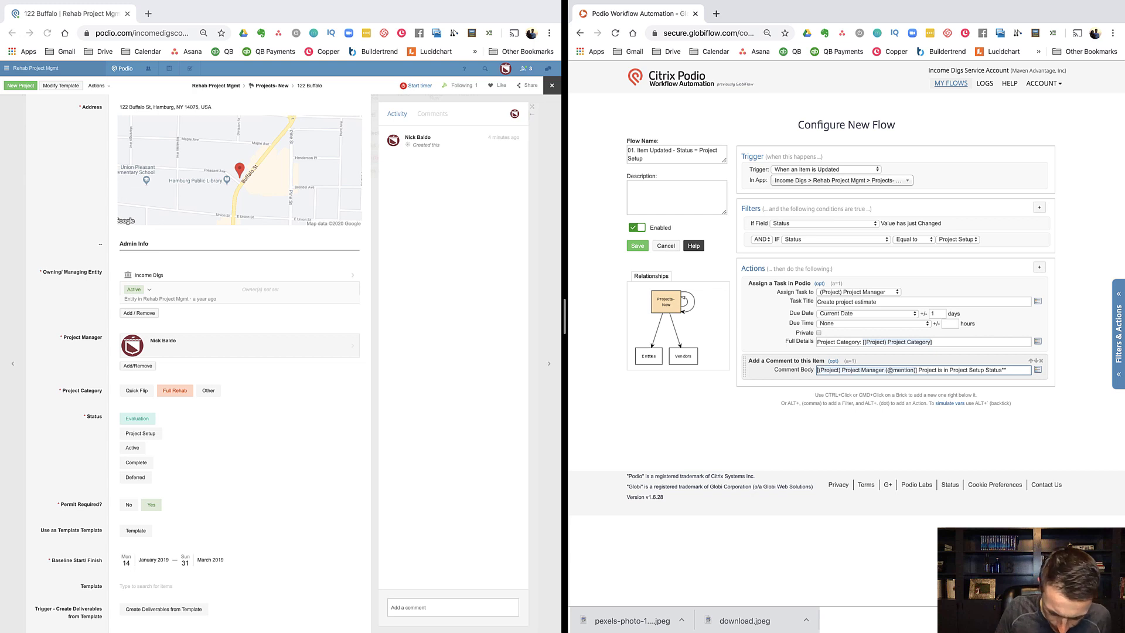
pyautogui.write('**')
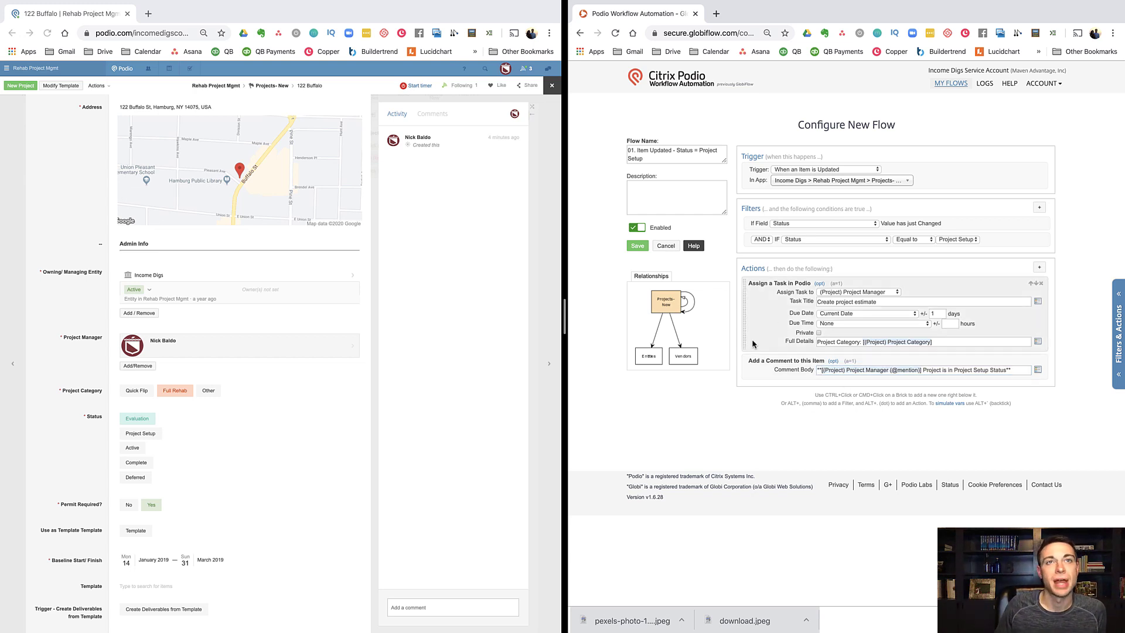
# Step: Add an Update Item action for the current project
pyautogui.keyDown('ctrl'); pyautogui.click(766, 374); pyautogui.keyUp('ctrl')
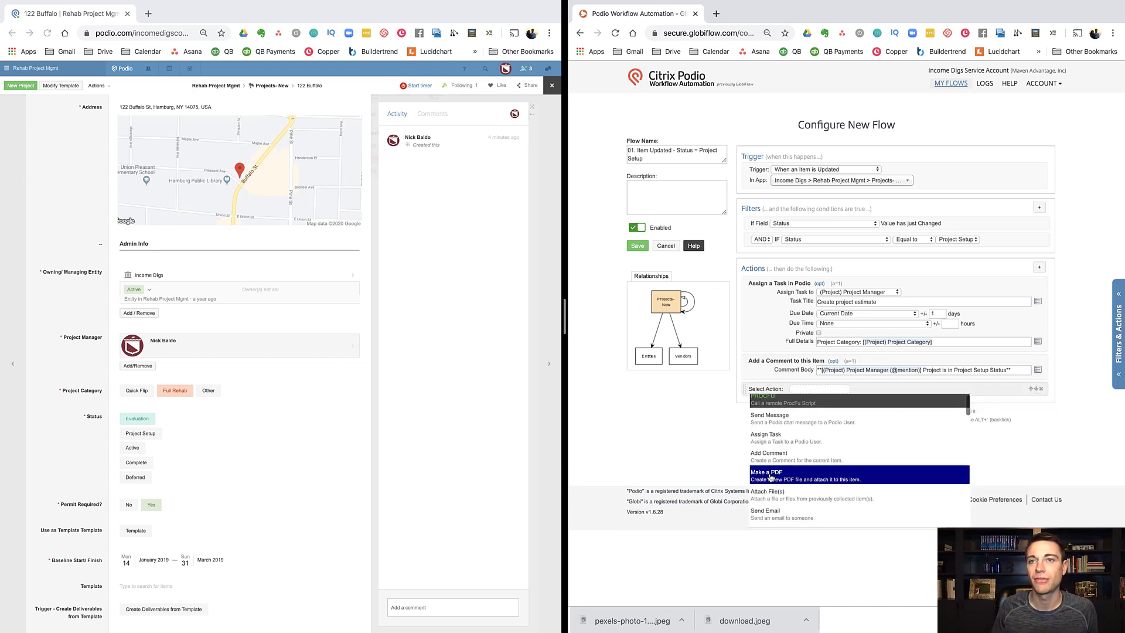
pyautogui.scroll(-3, 771, 477)
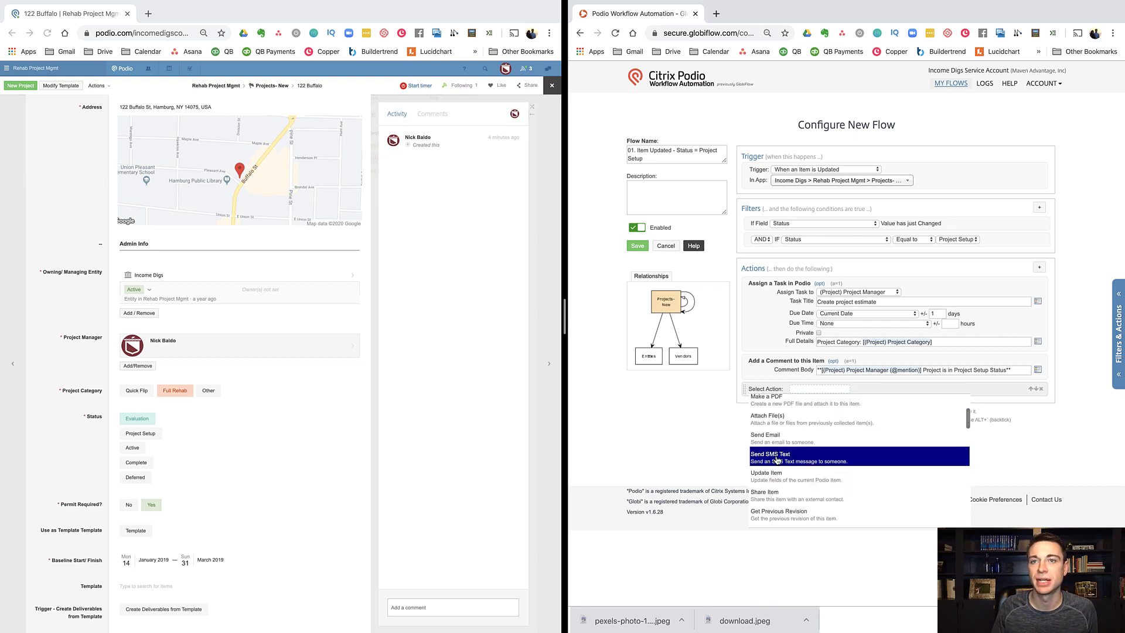
pyautogui.scroll(-3, 781, 459)
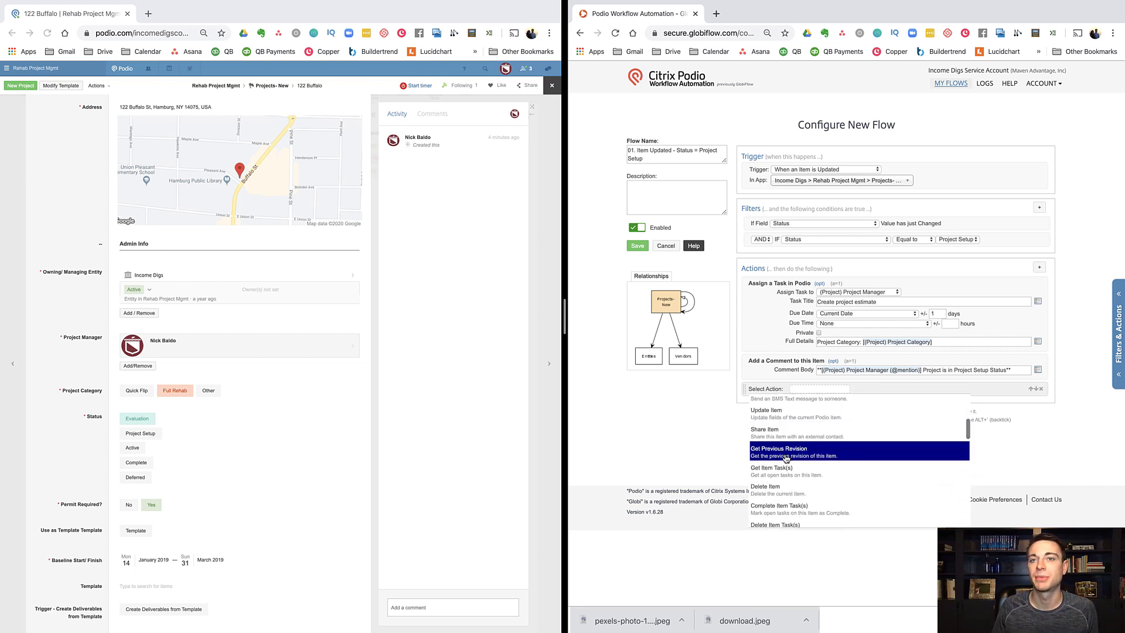
pyautogui.scroll(-3, 786, 457)
pyautogui.scroll(3, 786, 458)
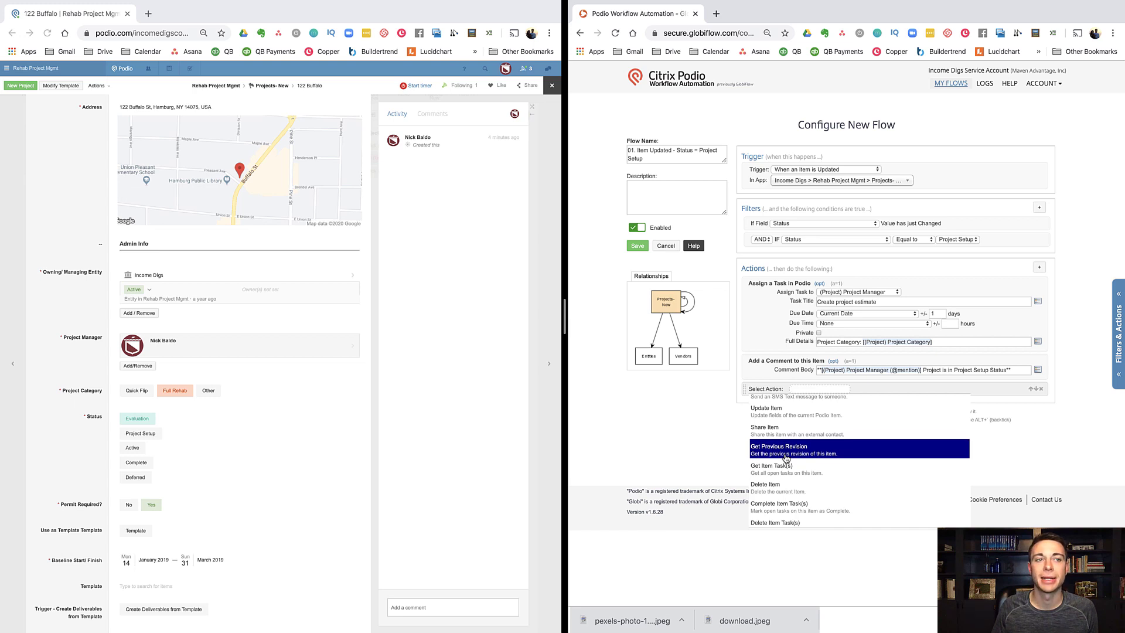
pyautogui.click(771, 420)
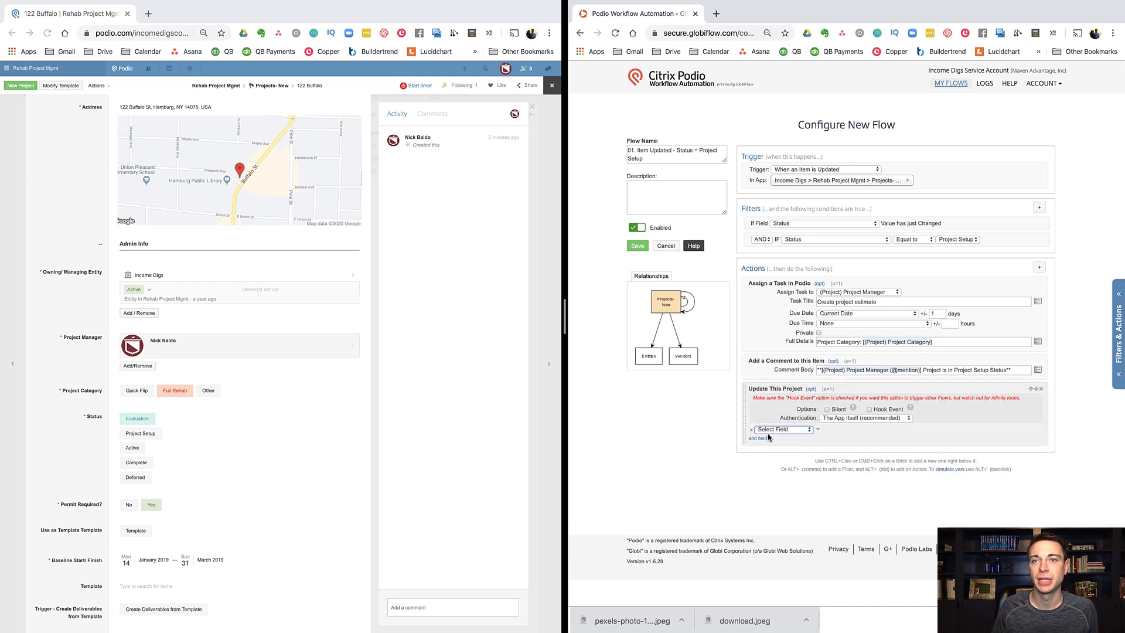
# Step: Have the action set Permit Required? to No, then save the flow
pyautogui.click(770, 431)
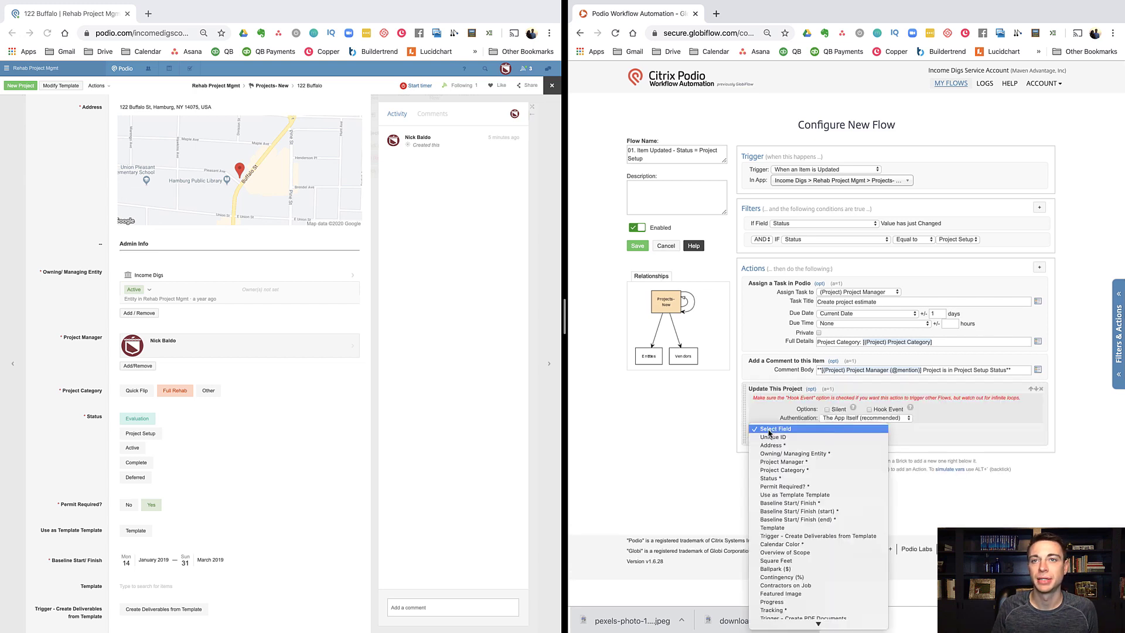
pyautogui.click(771, 479)
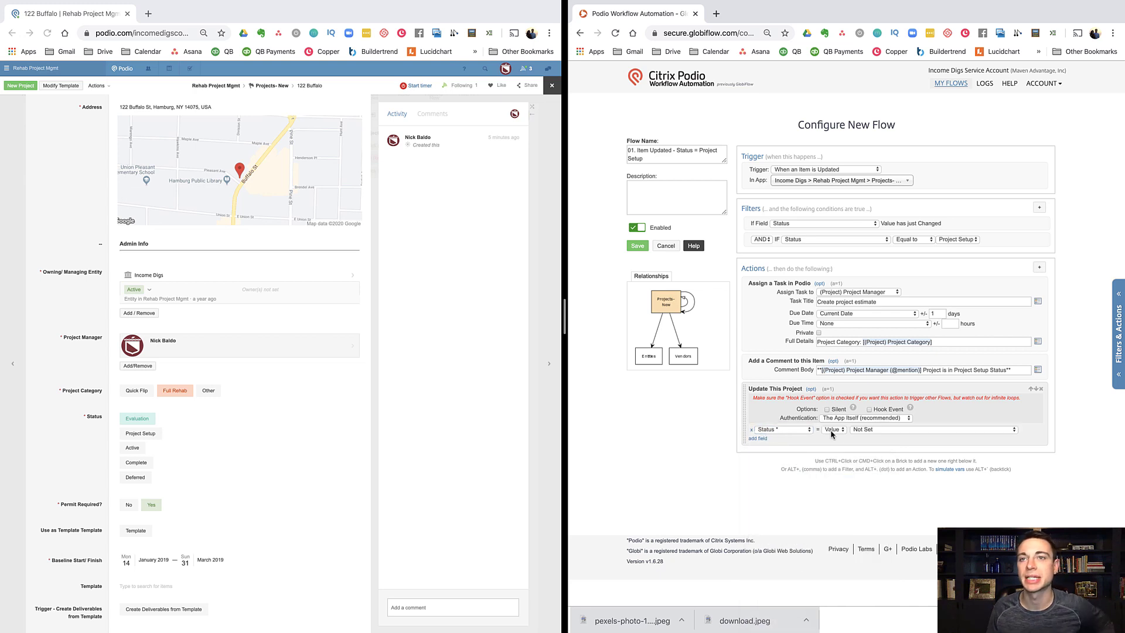
pyautogui.click(792, 430)
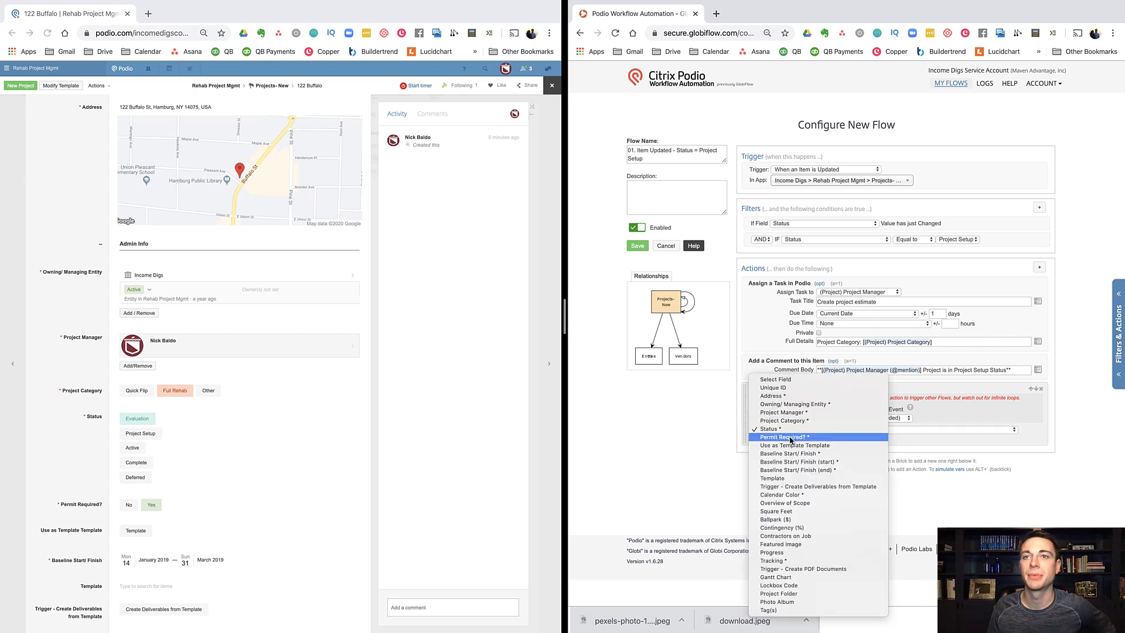
pyautogui.click(790, 438)
pyautogui.click(881, 430)
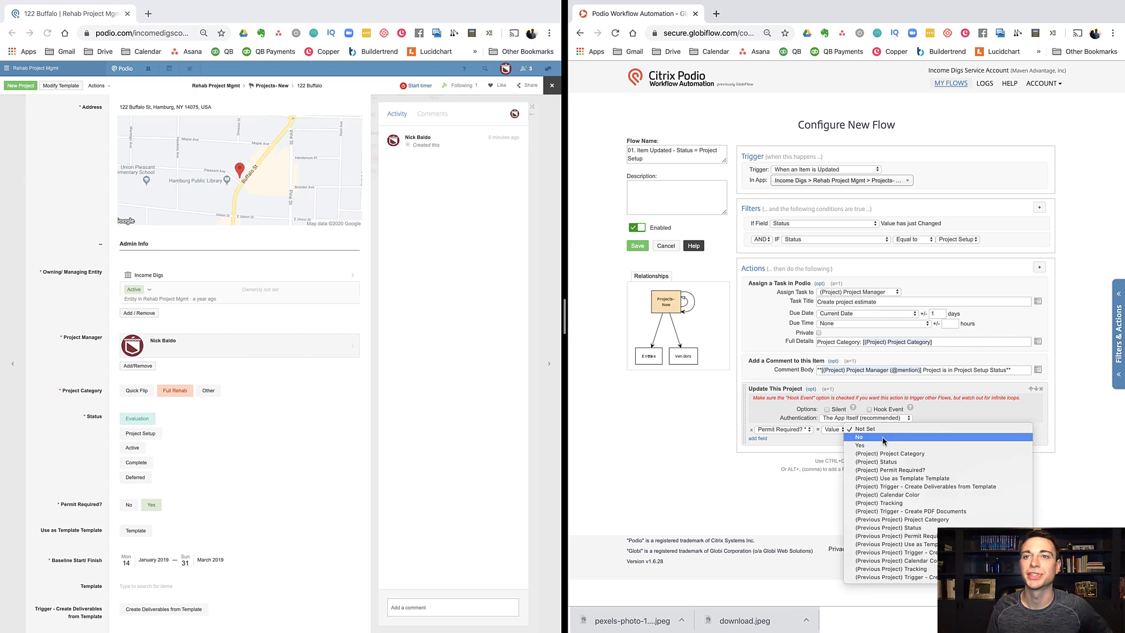
pyautogui.click(883, 438)
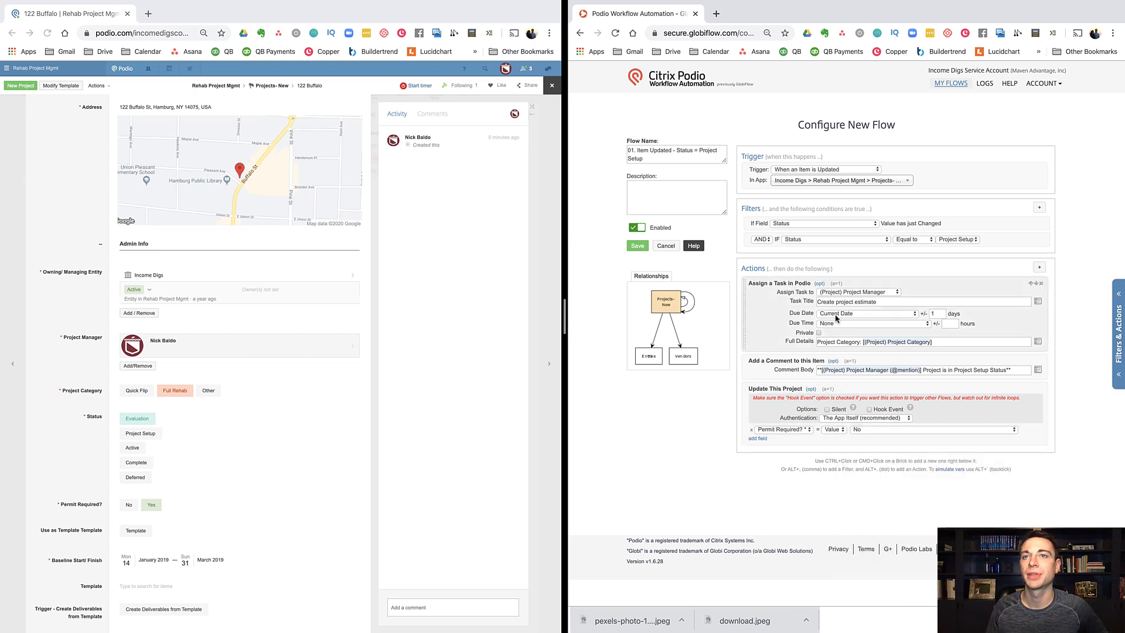
pyautogui.click(637, 246)
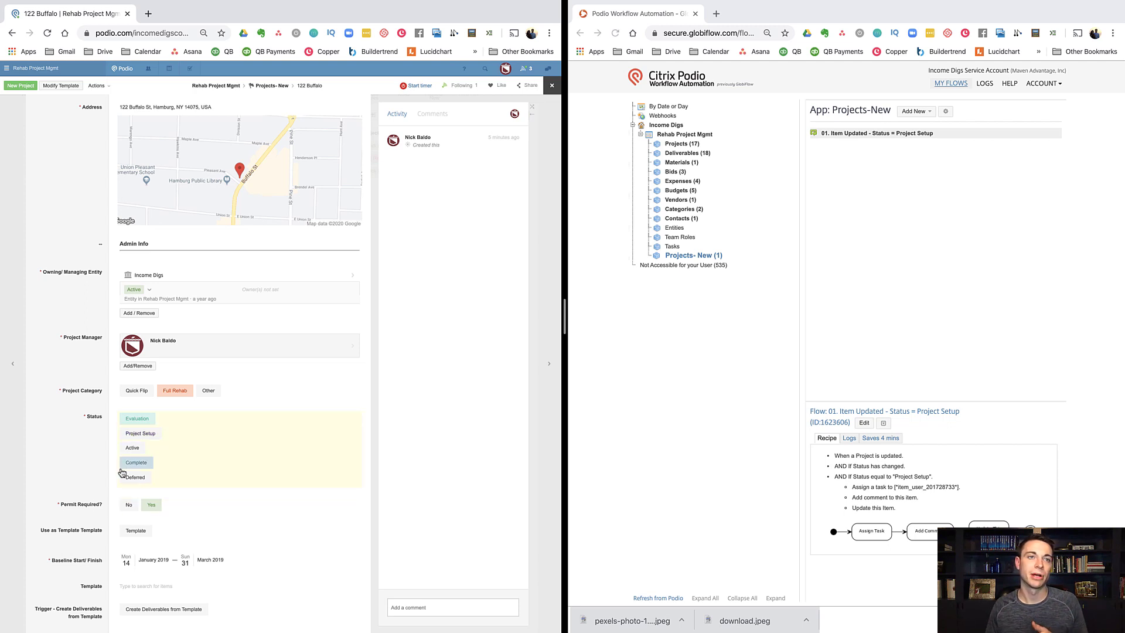
# Step: Set 122 Buffalo's status to Project Setup and check the activity for the flow's results
pyautogui.click(130, 439)
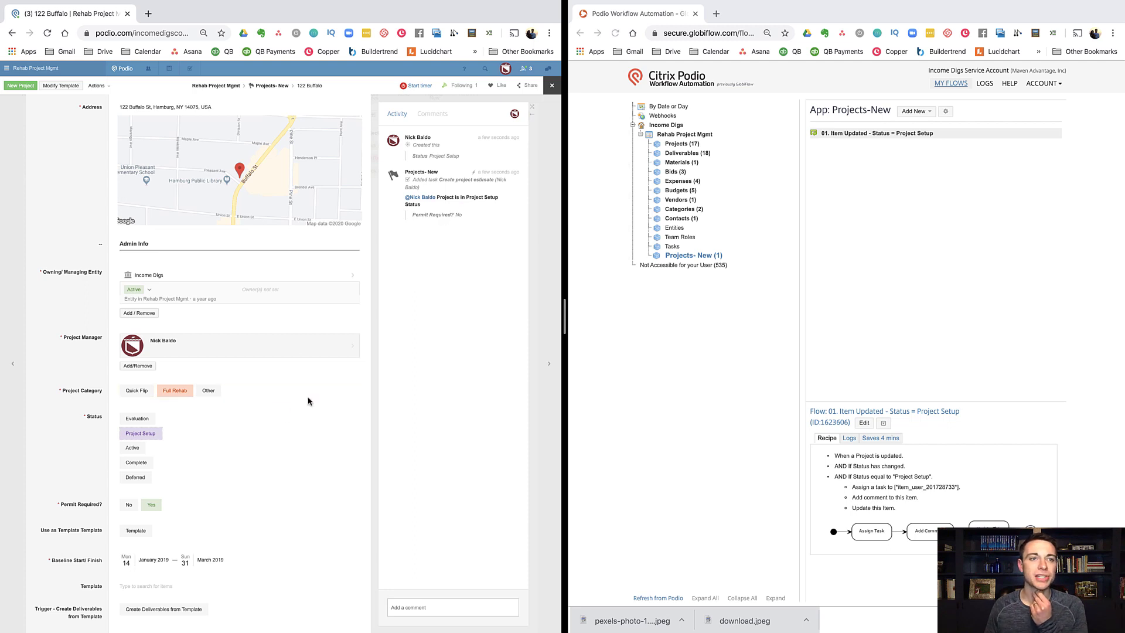
pyautogui.moveTo(124, 510)
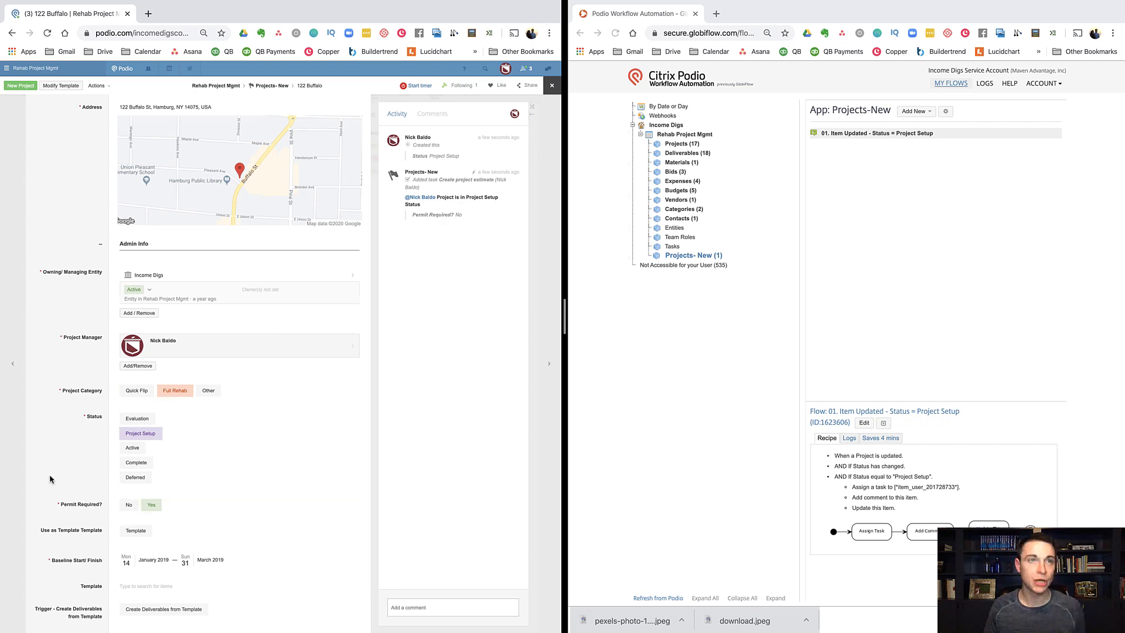
# Step: Reload the 122 Buffalo project, set its status back to Evaluation, and start a new project
pyautogui.click(48, 34)
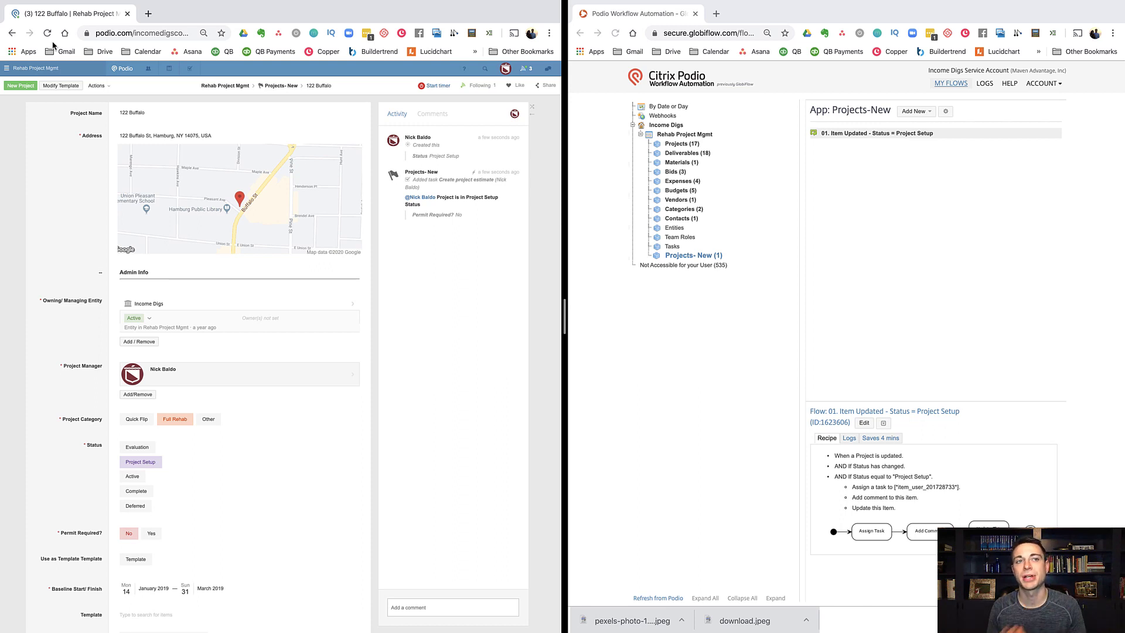
pyautogui.click(130, 449)
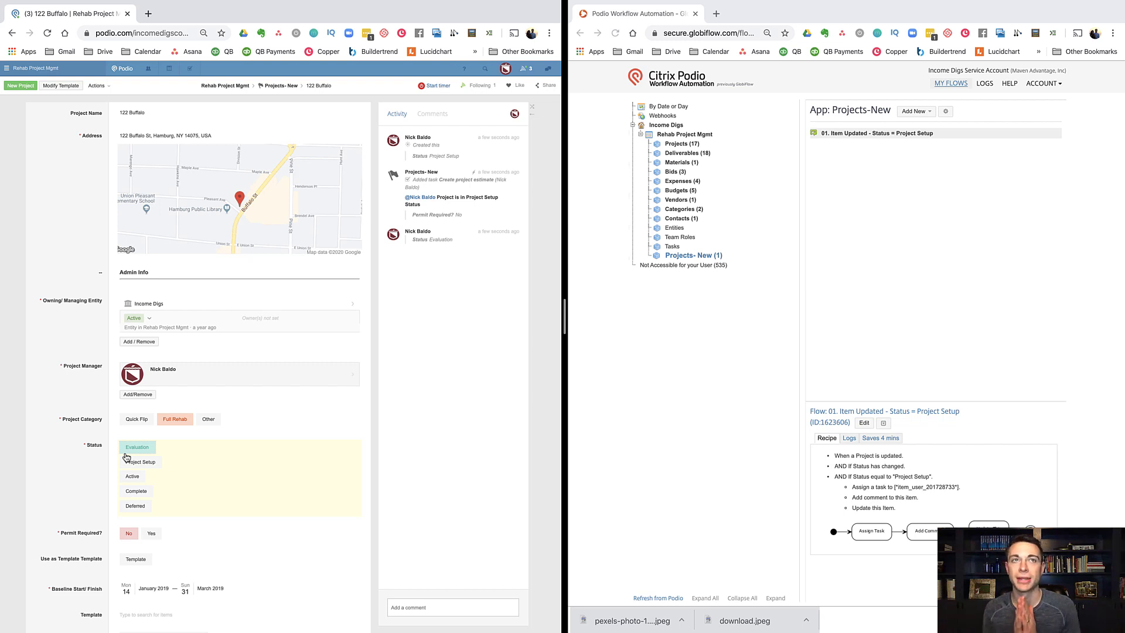
pyautogui.click(20, 85)
pyautogui.click(181, 138)
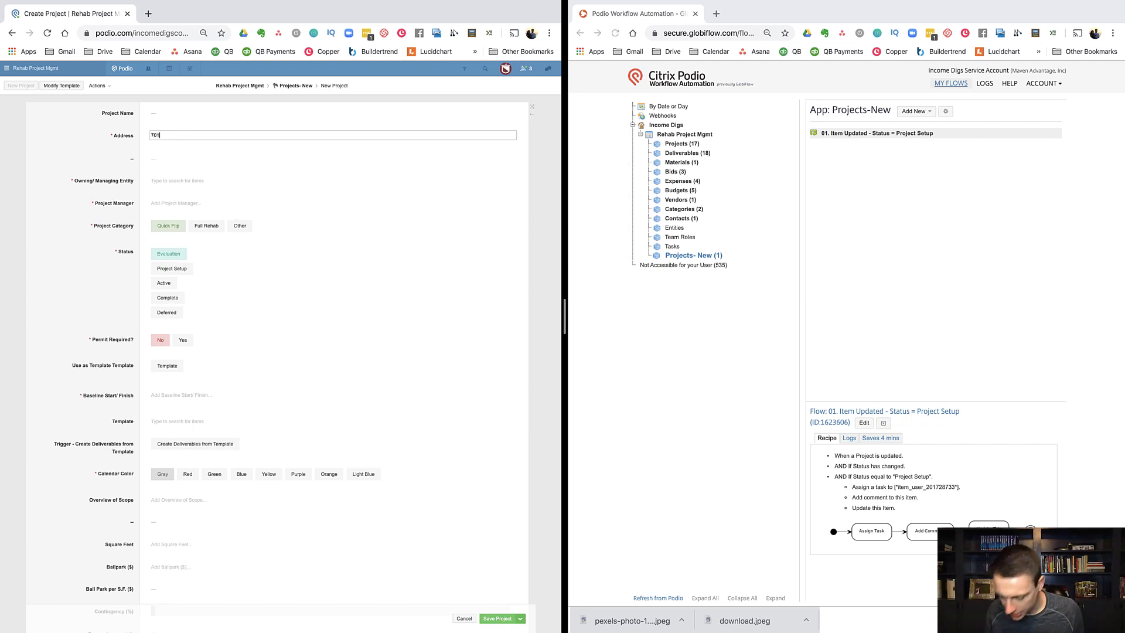
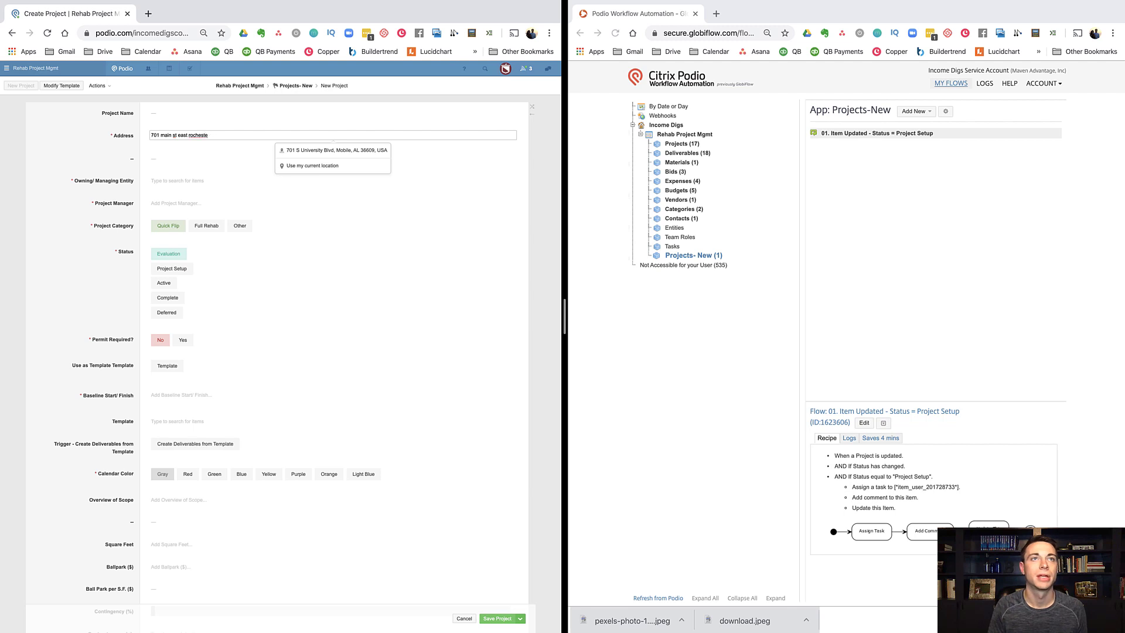
pyautogui.click(329, 152)
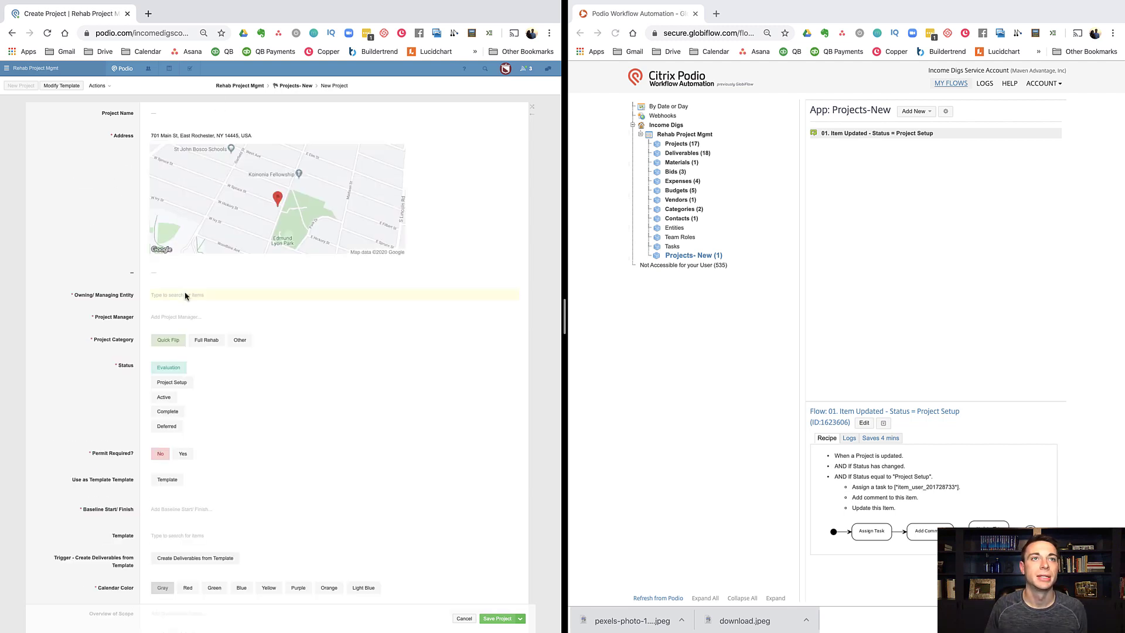
pyautogui.click(186, 295)
pyautogui.click(181, 317)
pyautogui.click(168, 362)
pyautogui.click(173, 383)
# Step: Set the baseline to 20–25 January 2020 and the status to Project Setup
pyautogui.scroll(-3, 113, 387)
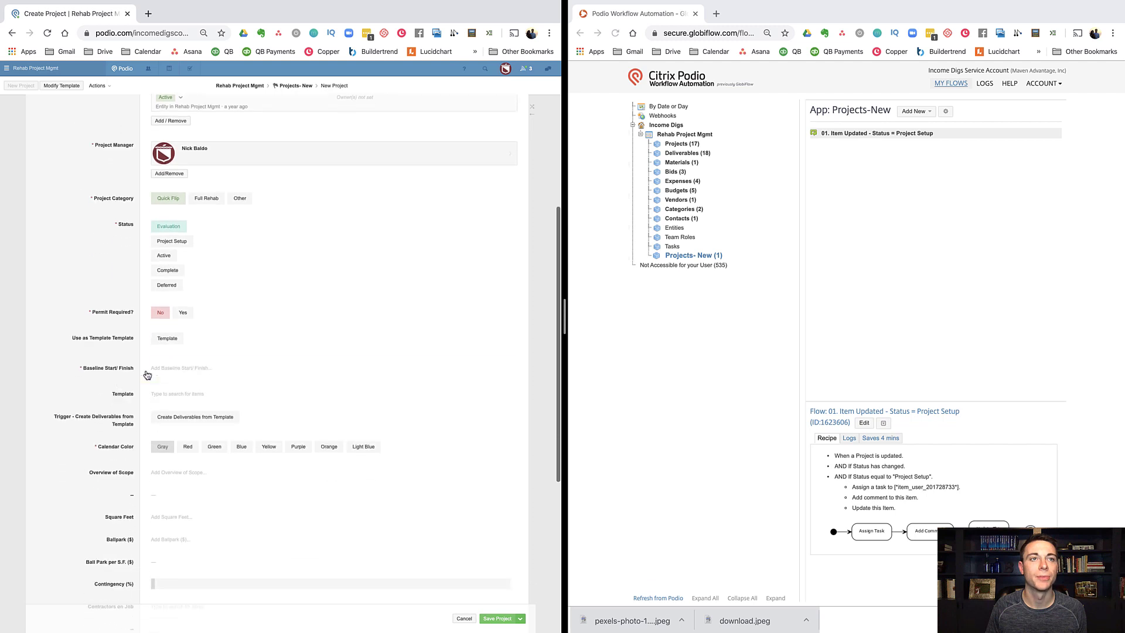
pyautogui.click(163, 368)
pyautogui.click(171, 438)
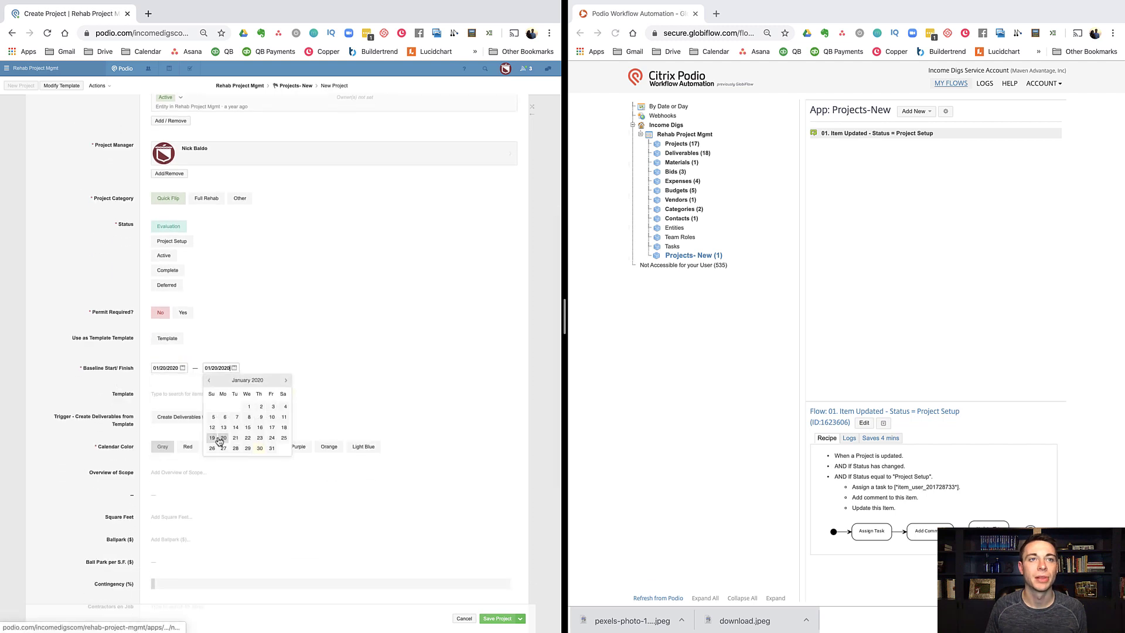
pyautogui.click(284, 438)
pyautogui.scroll(4, 87, 286)
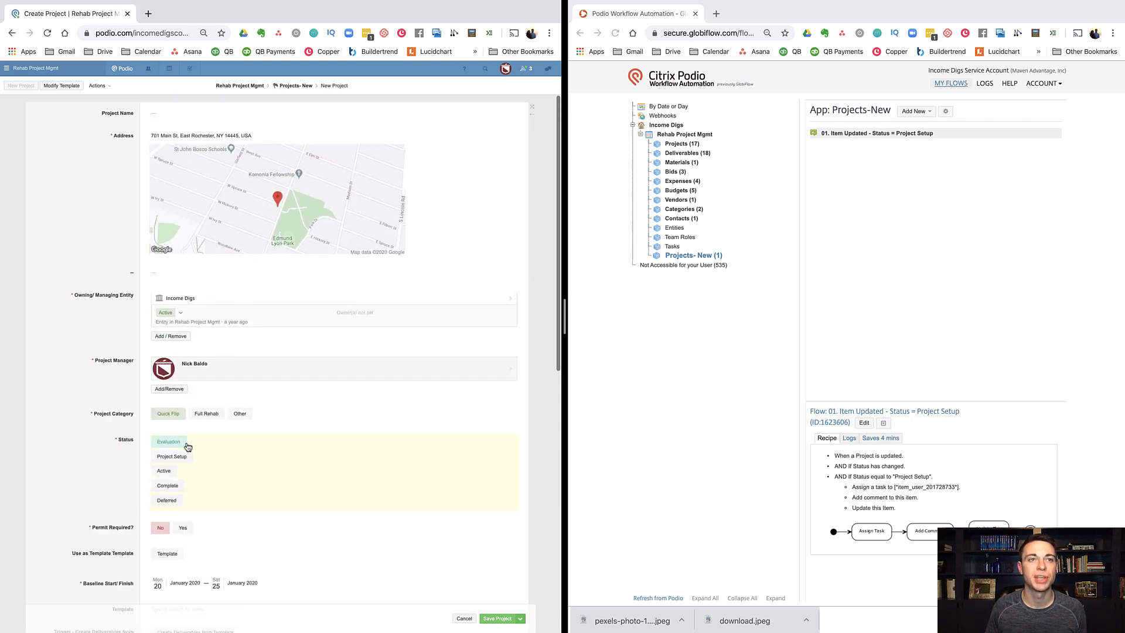
pyautogui.click(184, 460)
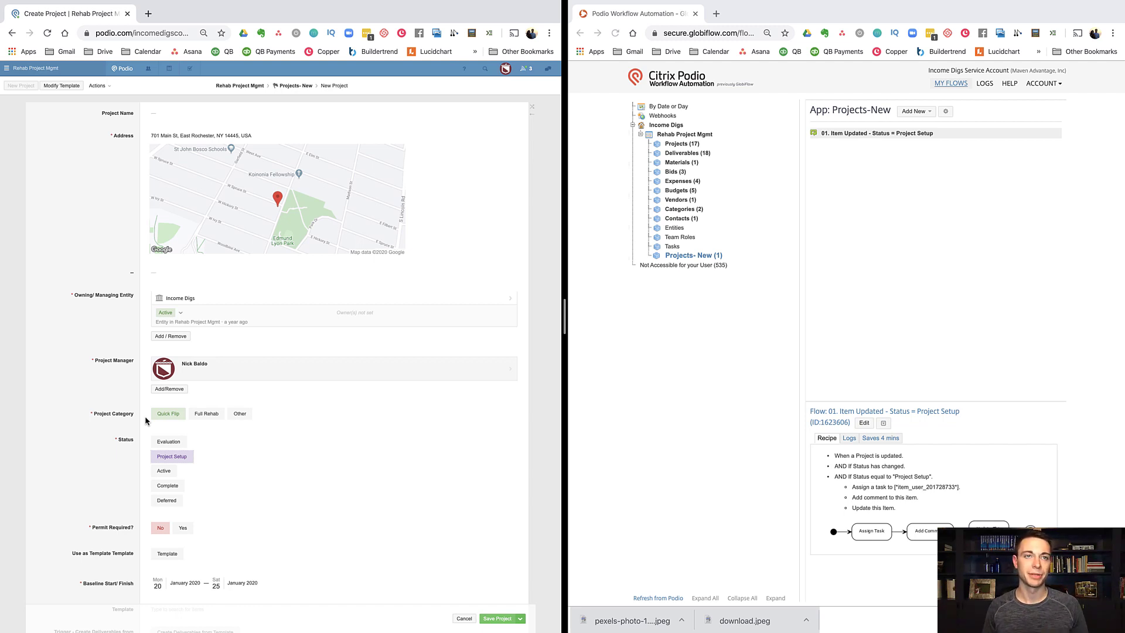
pyautogui.scroll(-1, 115, 433)
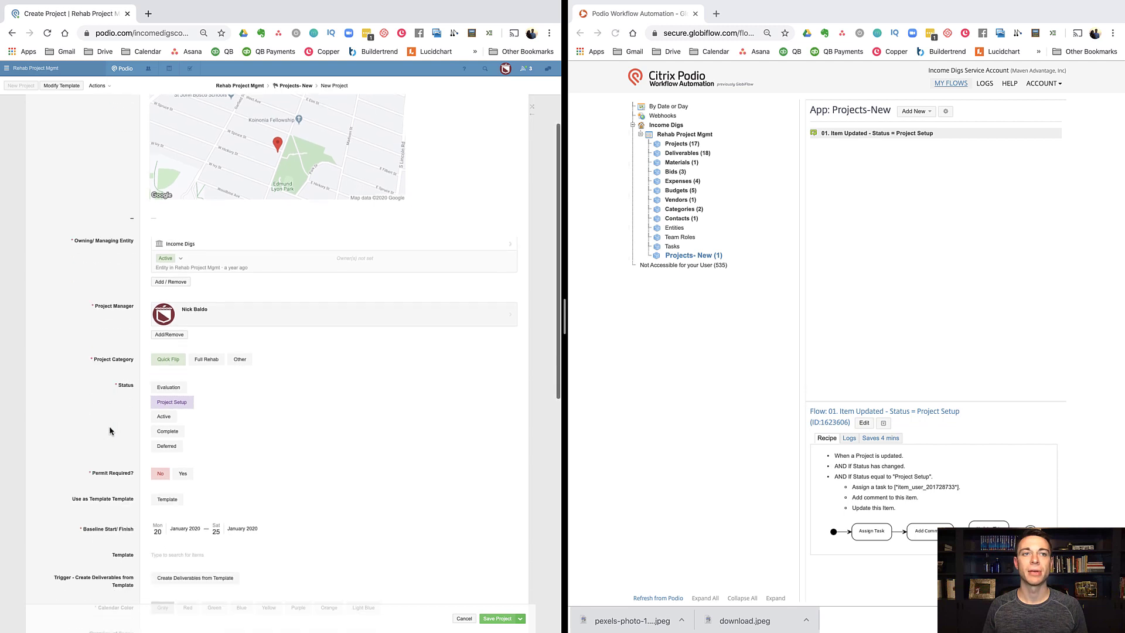
pyautogui.click(859, 136)
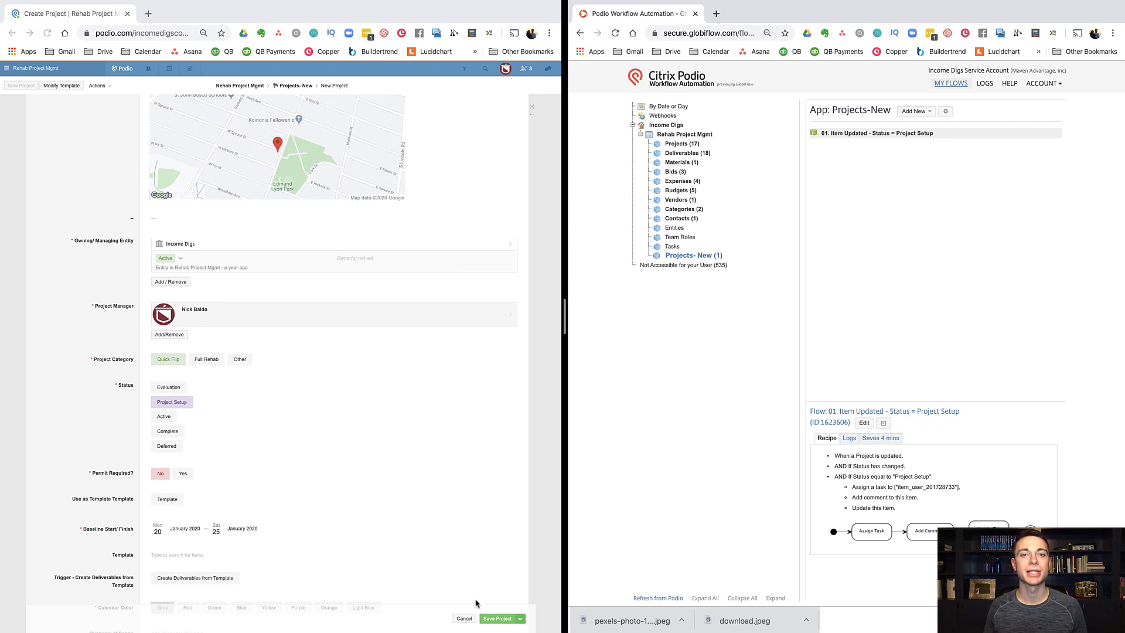
pyautogui.click(498, 617)
pyautogui.click(498, 618)
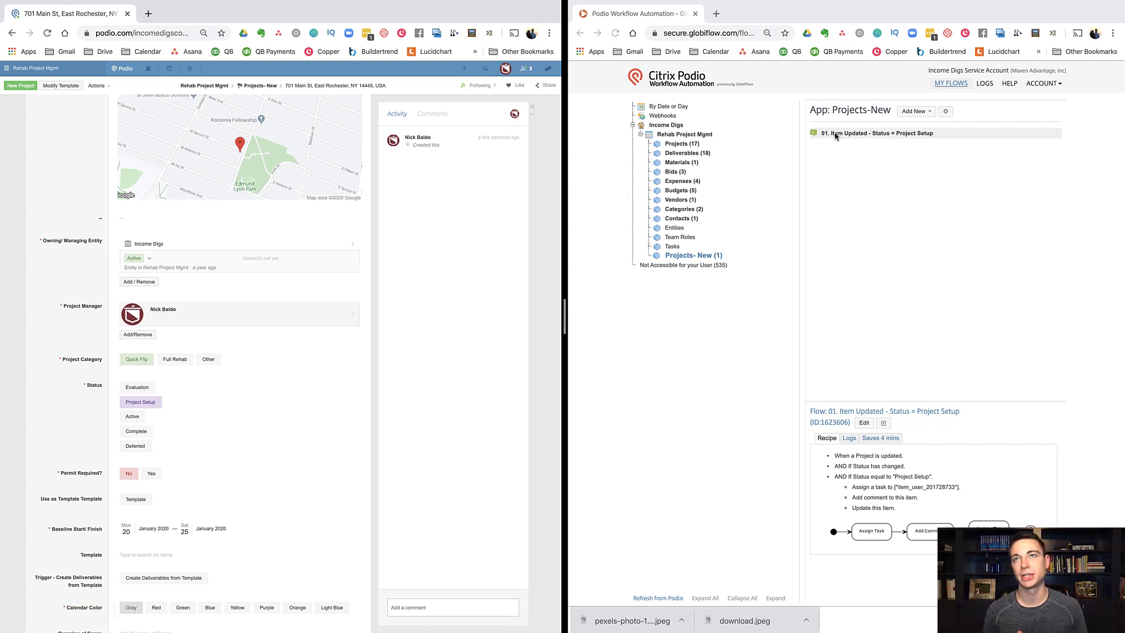
# Step: Create a new Item Created flow for Projects-New named '00 item created'
pyautogui.click(853, 135)
pyautogui.click(914, 110)
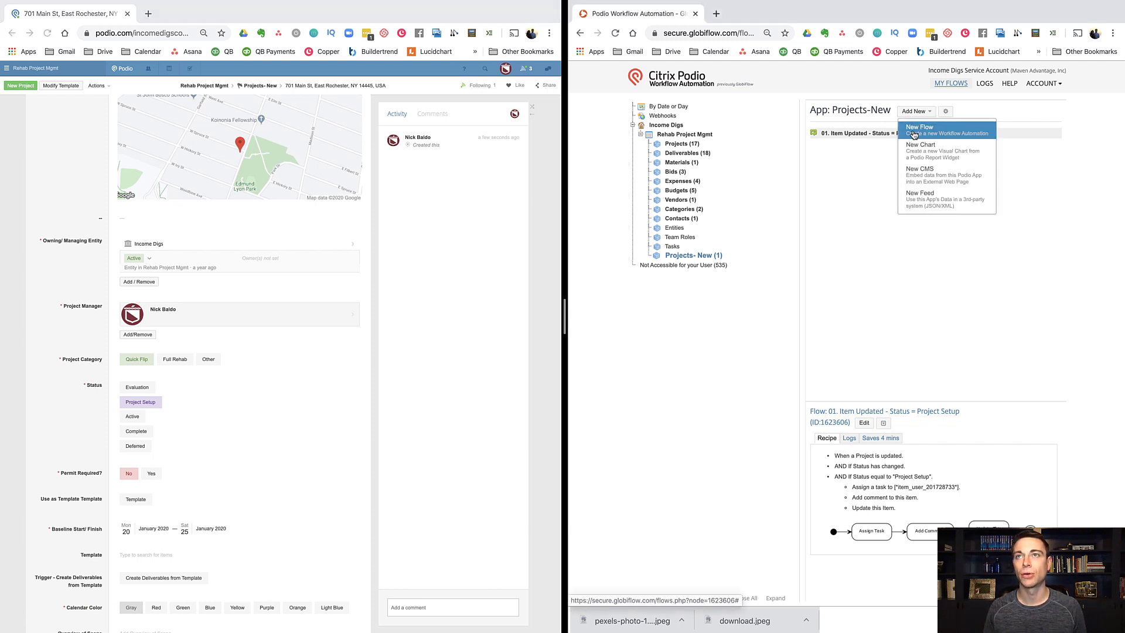
pyautogui.click(913, 126)
pyautogui.click(767, 282)
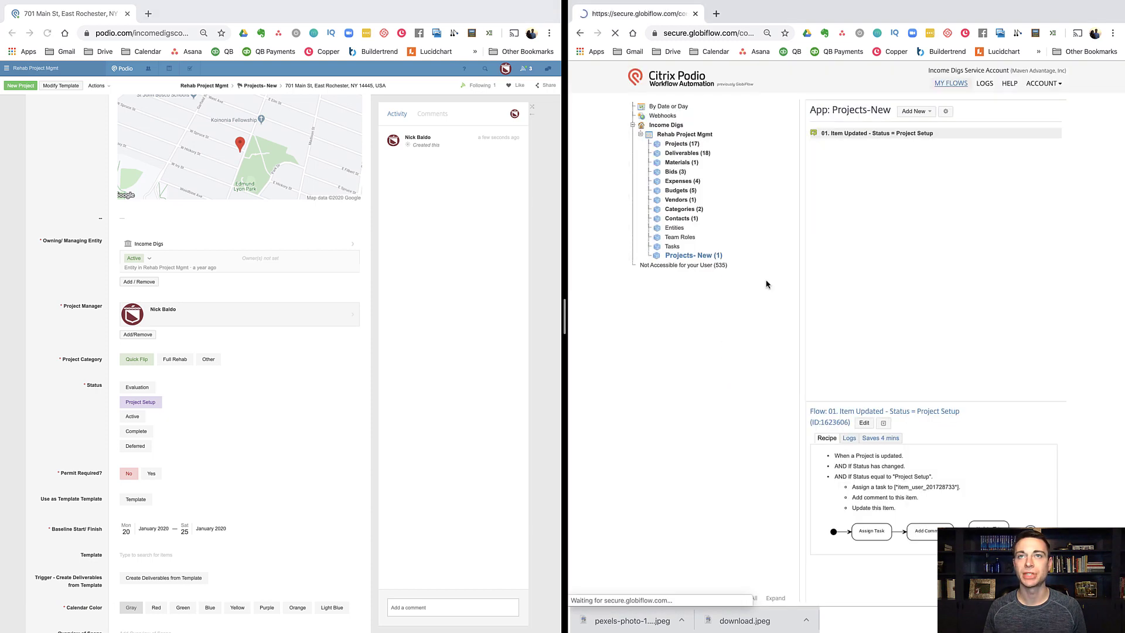
pyautogui.click(663, 157)
pyautogui.write('00 item created')
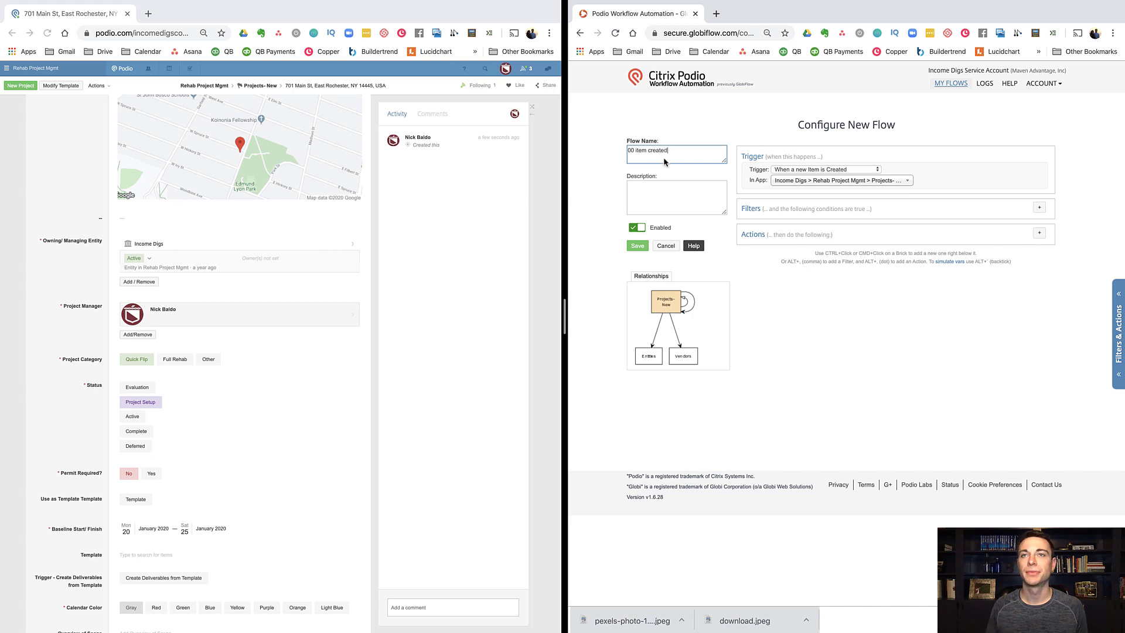
# Step: Add a filter where Status equals Project Setup
pyautogui.click(1039, 207)
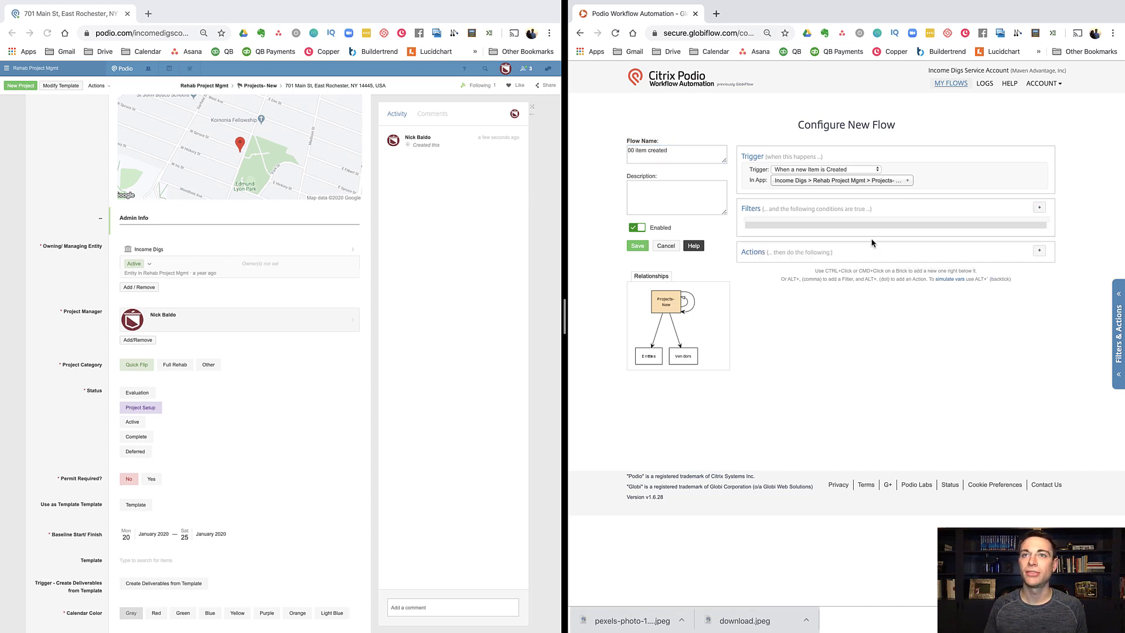
pyautogui.click(791, 225)
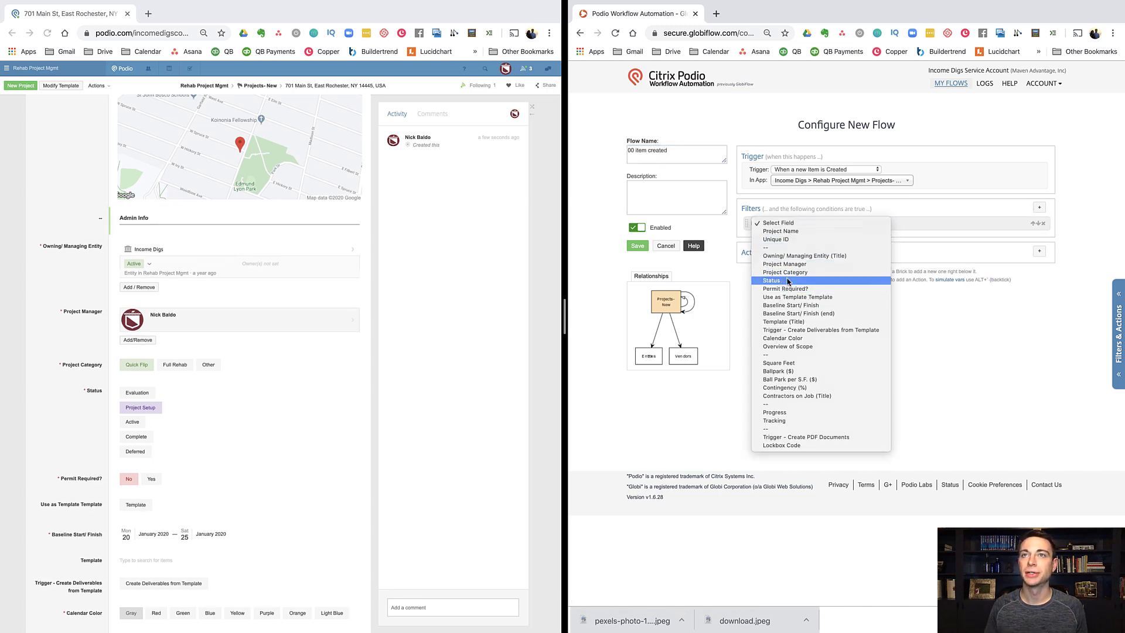
pyautogui.click(780, 280)
pyautogui.click(934, 223)
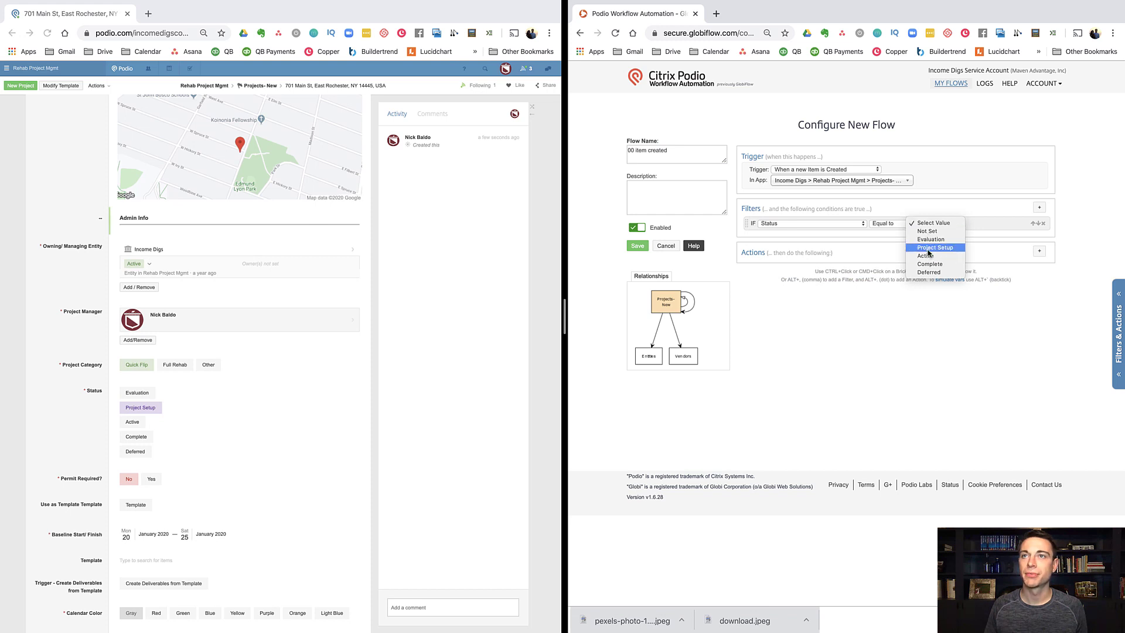
pyautogui.click(927, 252)
# Step: Add Assign Task and Add Comment actions to the flow
pyautogui.click(1040, 251)
pyautogui.write('tr')
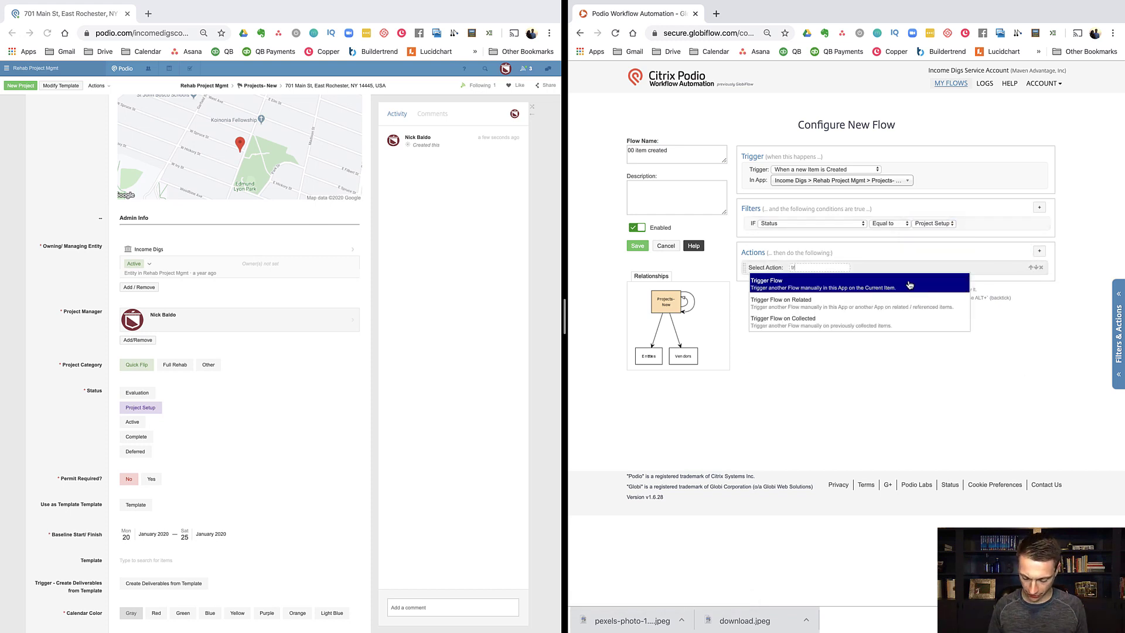
pyautogui.write('a a')
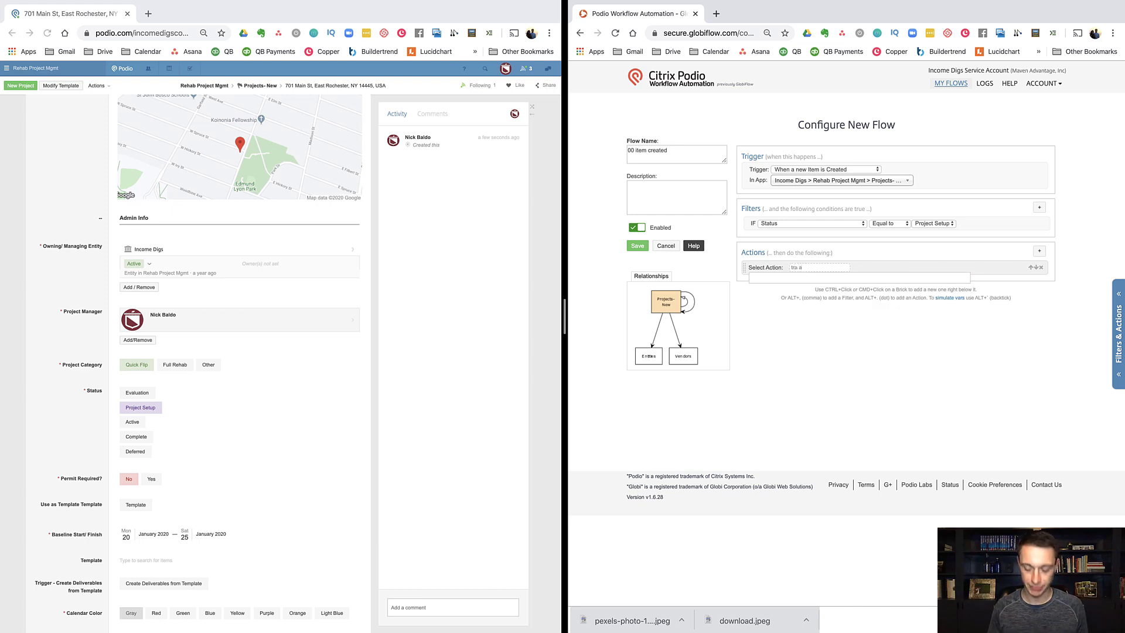
pyautogui.press('BackSpace')
pyautogui.press('BackSpace')
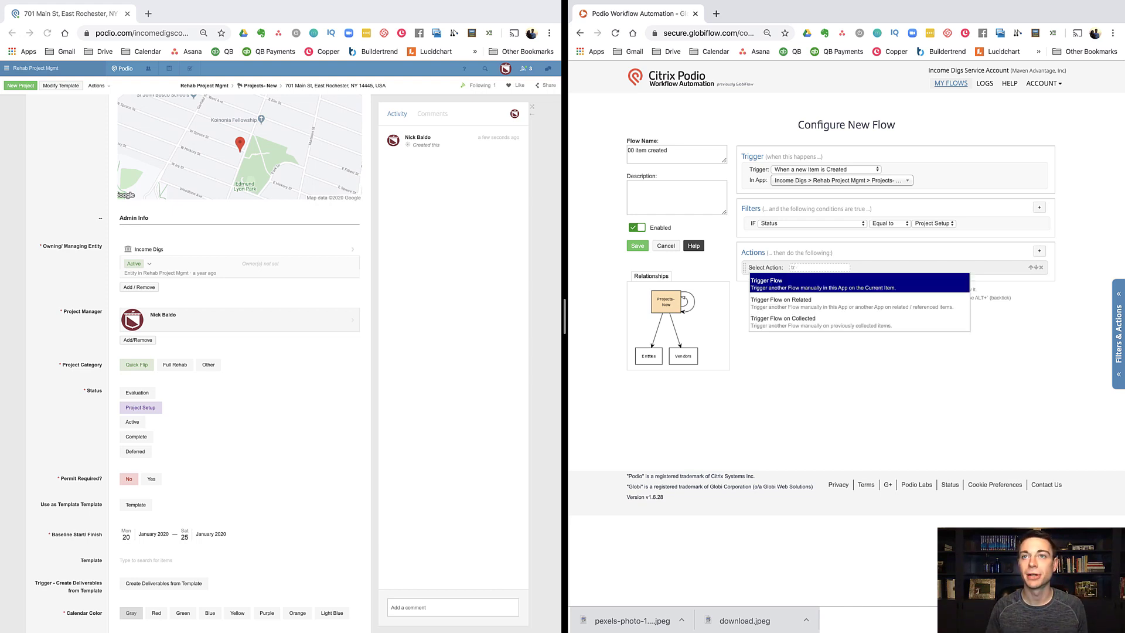
pyautogui.write('ask')
pyautogui.click(917, 280)
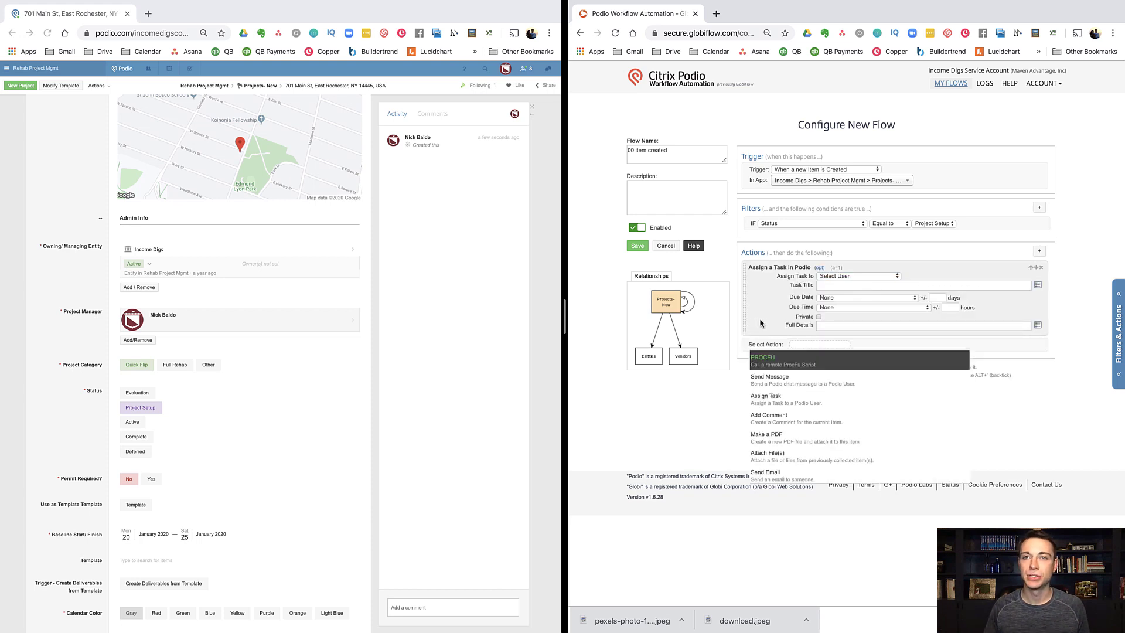
pyautogui.write('comment')
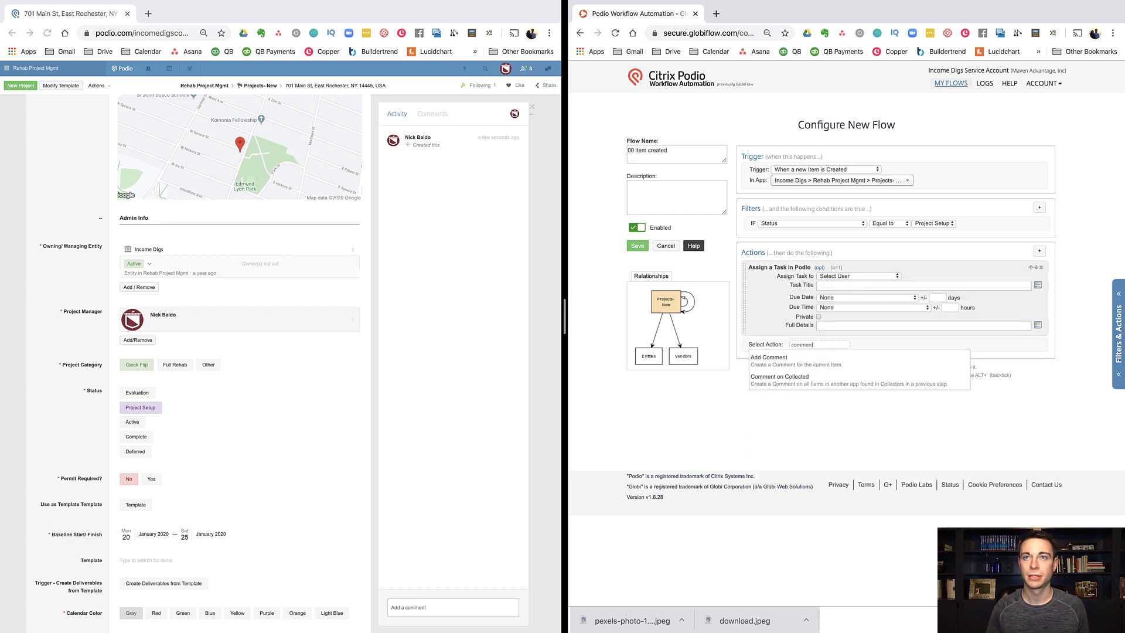
pyautogui.click(774, 355)
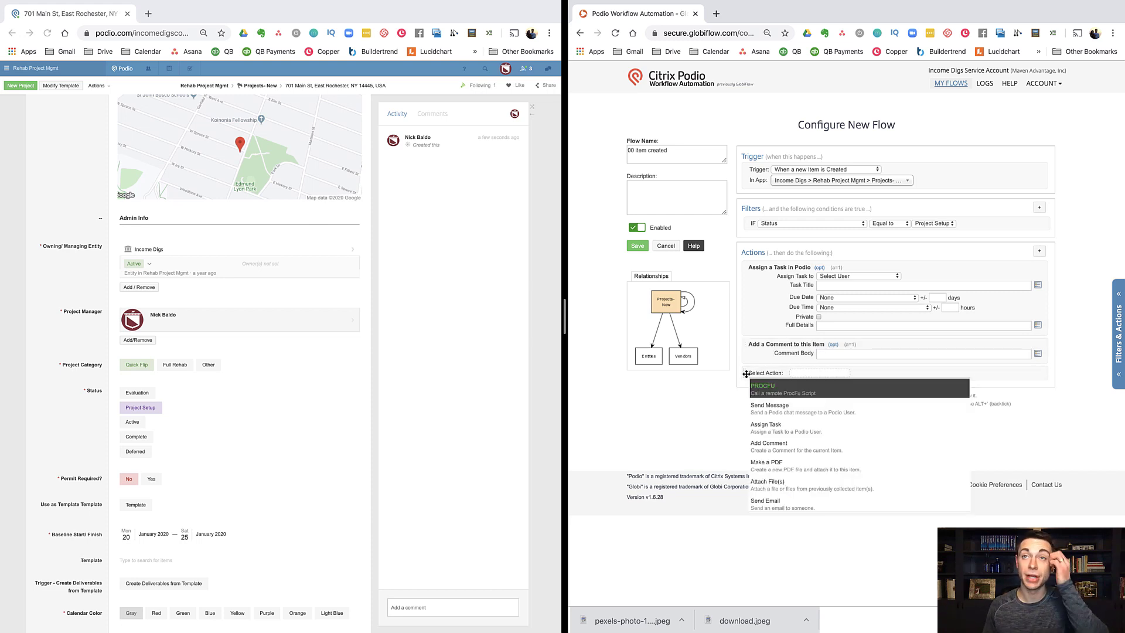
# Step: Assign the task to (Project) Project Manager with title 'project setup'
pyautogui.click(708, 401)
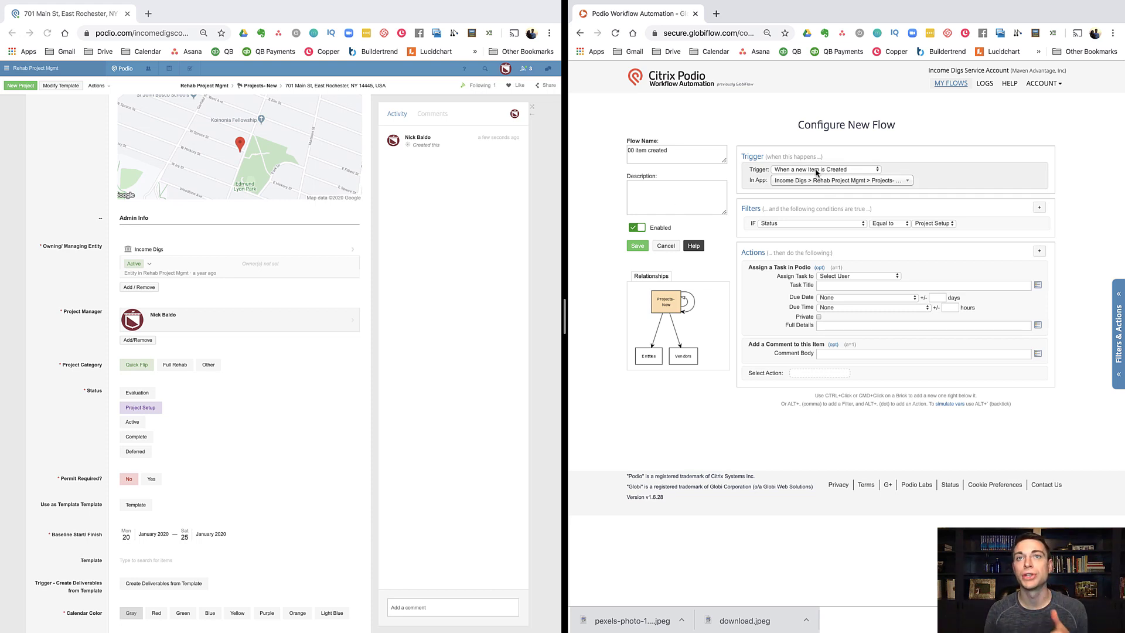
pyautogui.click(883, 277)
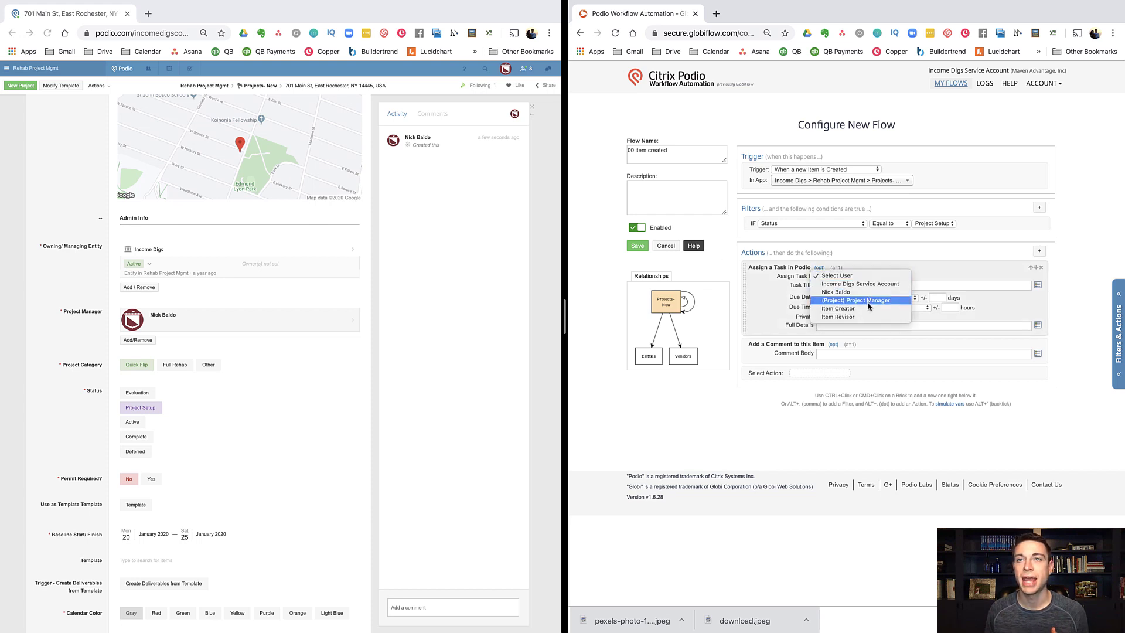
pyautogui.click(870, 300)
pyautogui.click(854, 285)
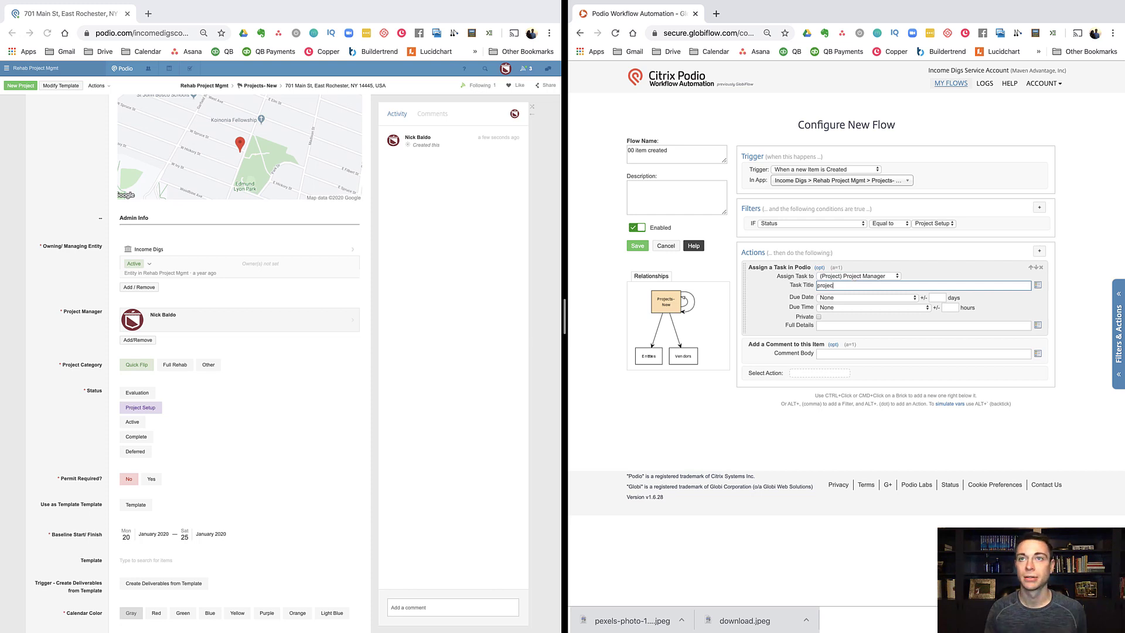
pyautogui.click(951, 353)
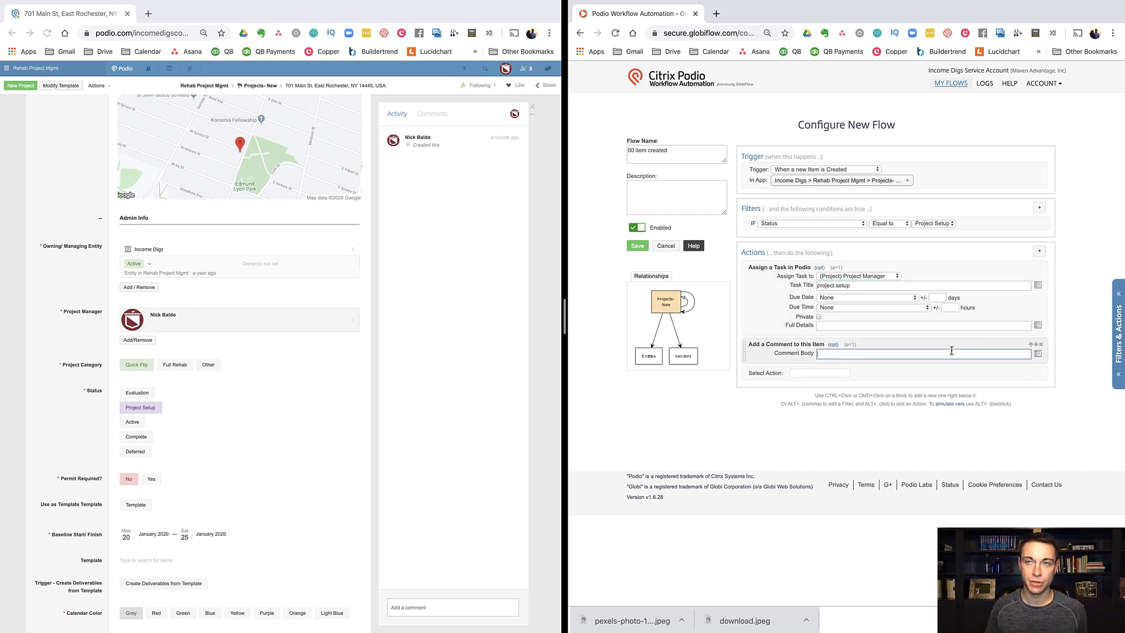
pyautogui.click(1038, 354)
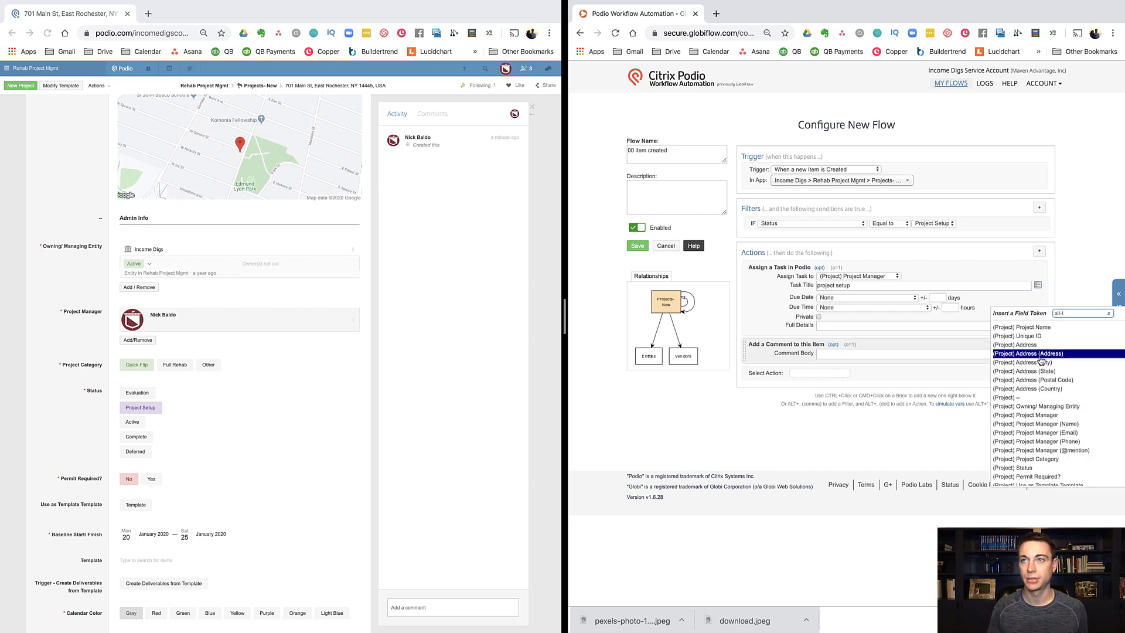
pyautogui.write('@')
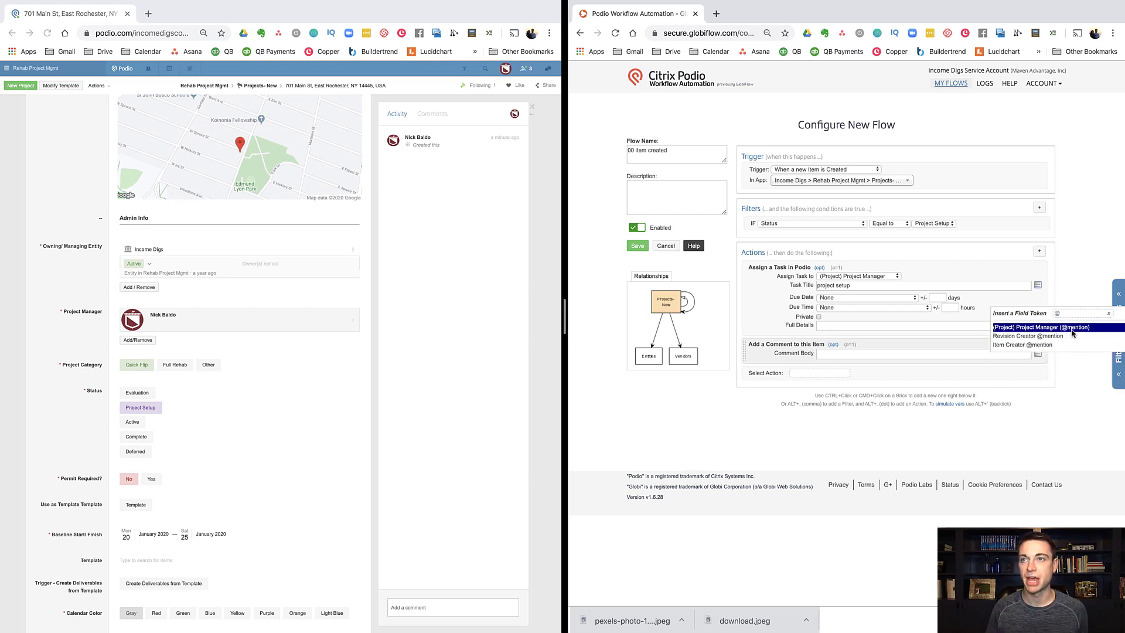
pyautogui.click(1026, 327)
pyautogui.write('nager (@mention)] in project s')
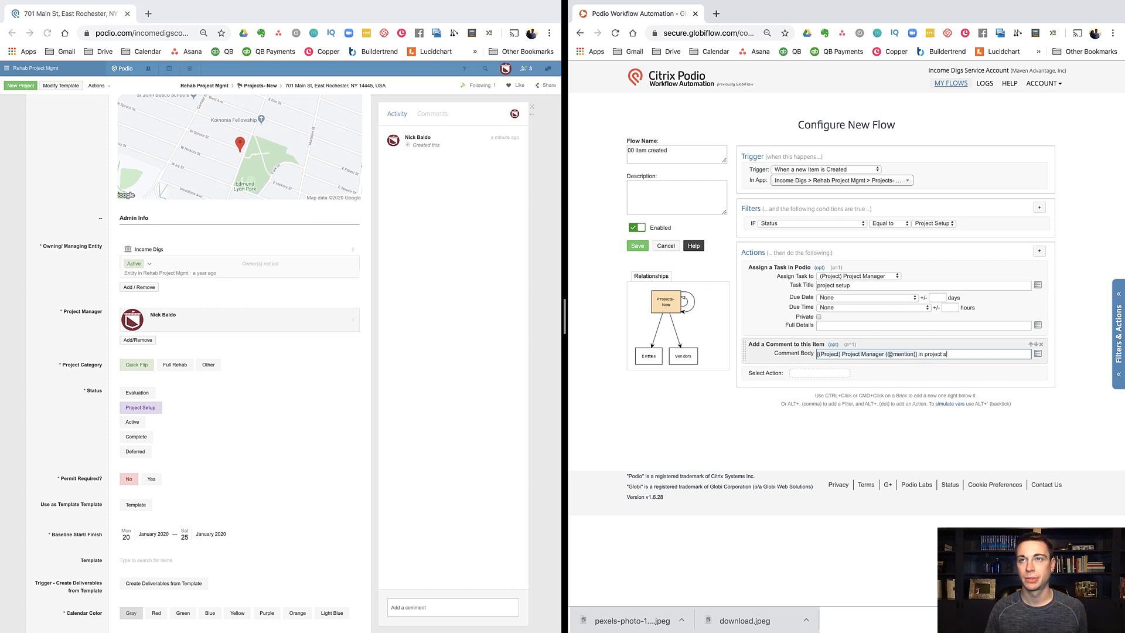
pyautogui.write('etup')
# Step: Add an Update Item action setting Permit Required? to No
pyautogui.click(824, 373)
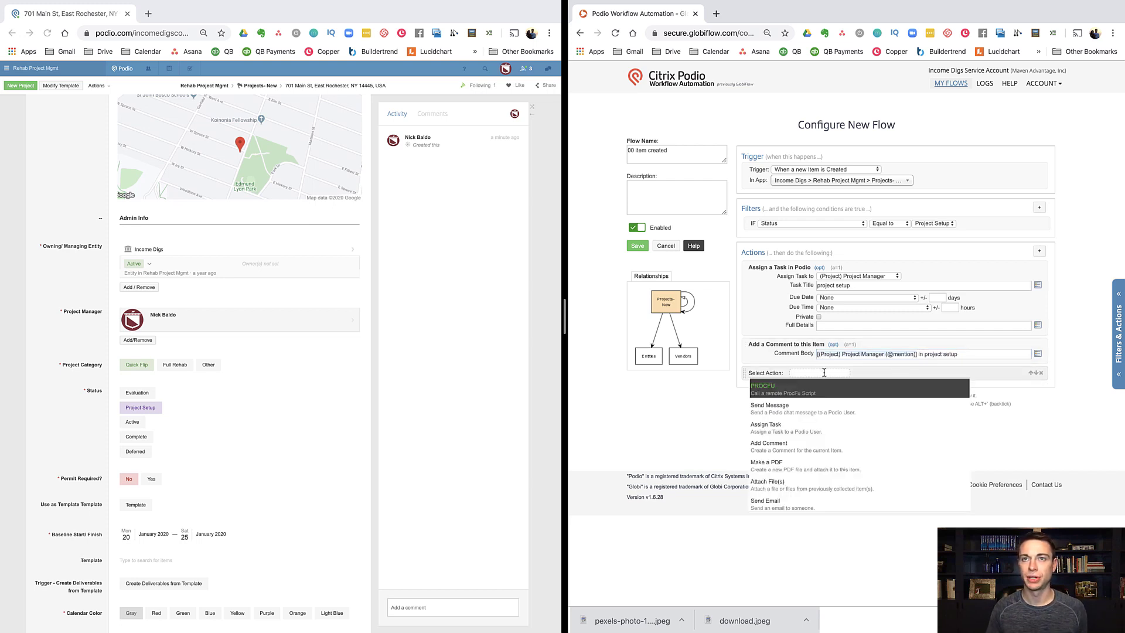
pyautogui.write('update')
pyautogui.click(767, 385)
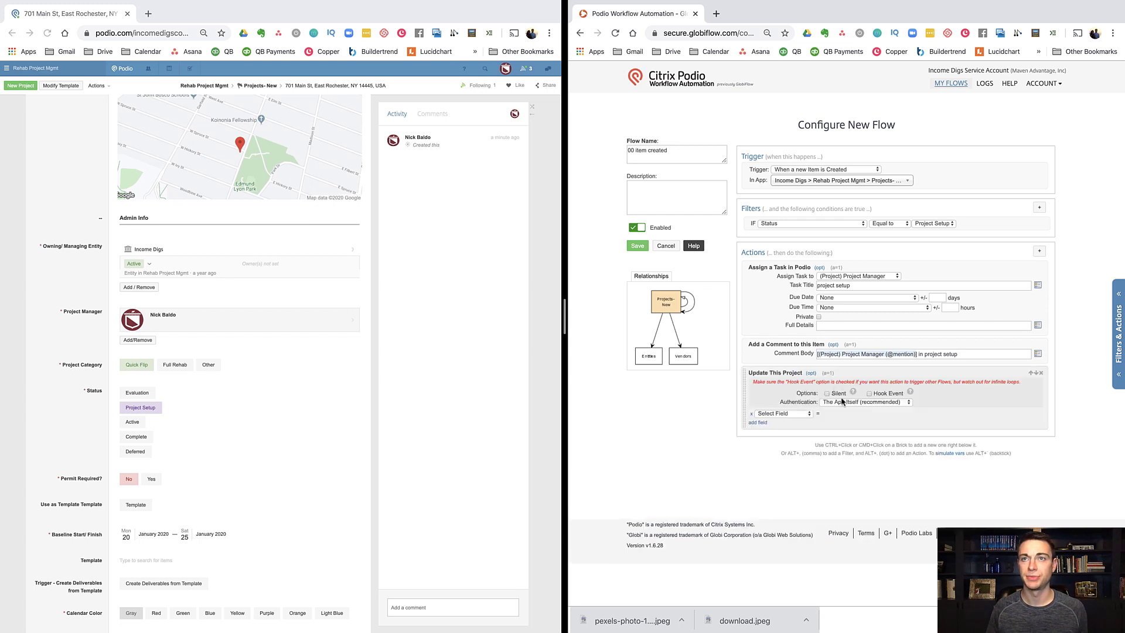
pyautogui.click(785, 413)
pyautogui.click(788, 415)
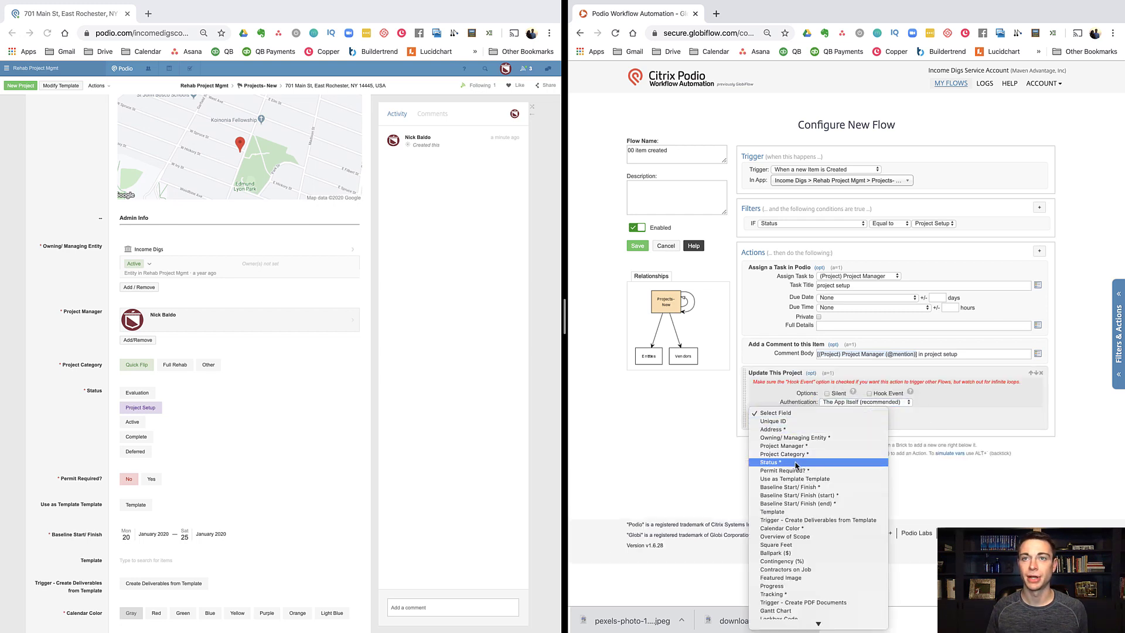
pyautogui.click(785, 470)
pyautogui.click(833, 414)
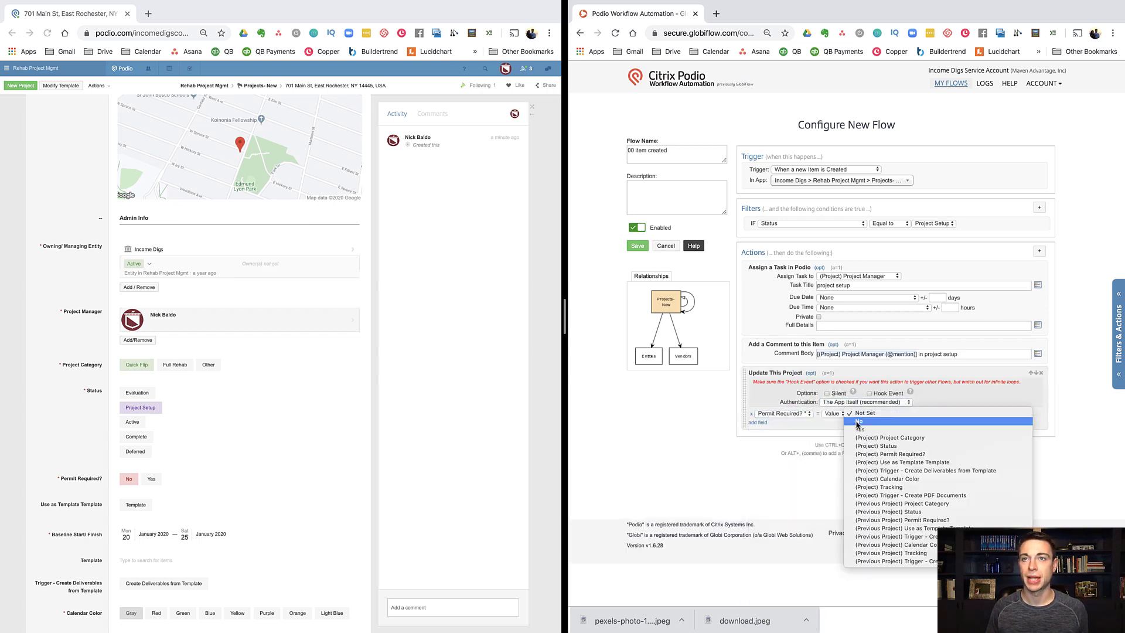
pyautogui.click(859, 422)
# Step: Save the '00 item created' flow
pyautogui.click(640, 243)
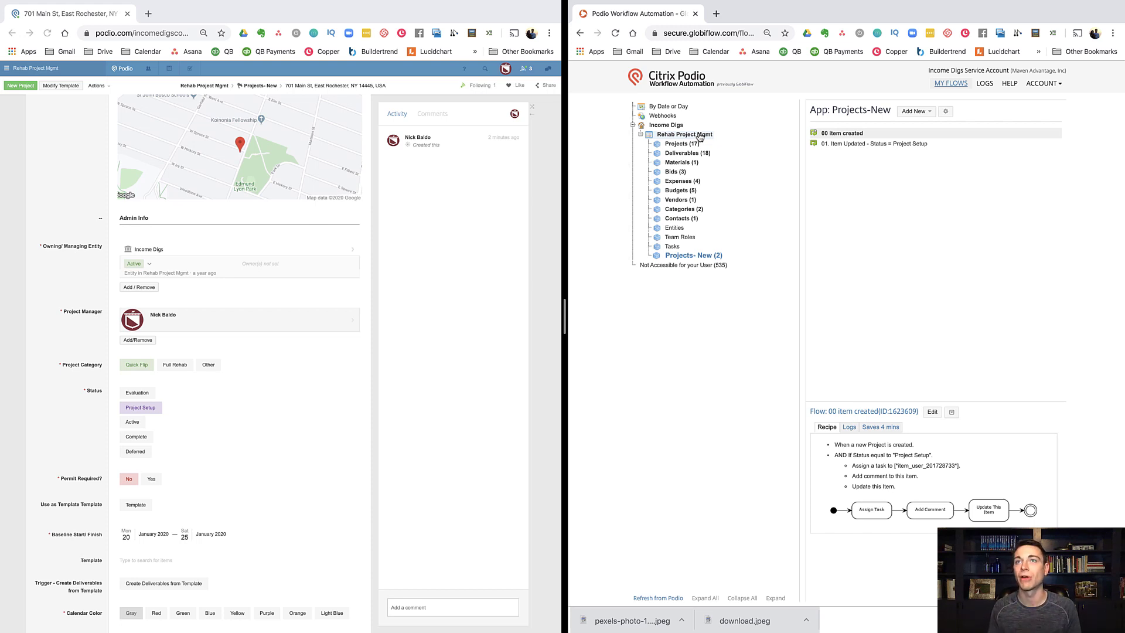
# Step: Copy the '01. Item Updated - Status = Project Setup' flow
pyautogui.click(871, 145)
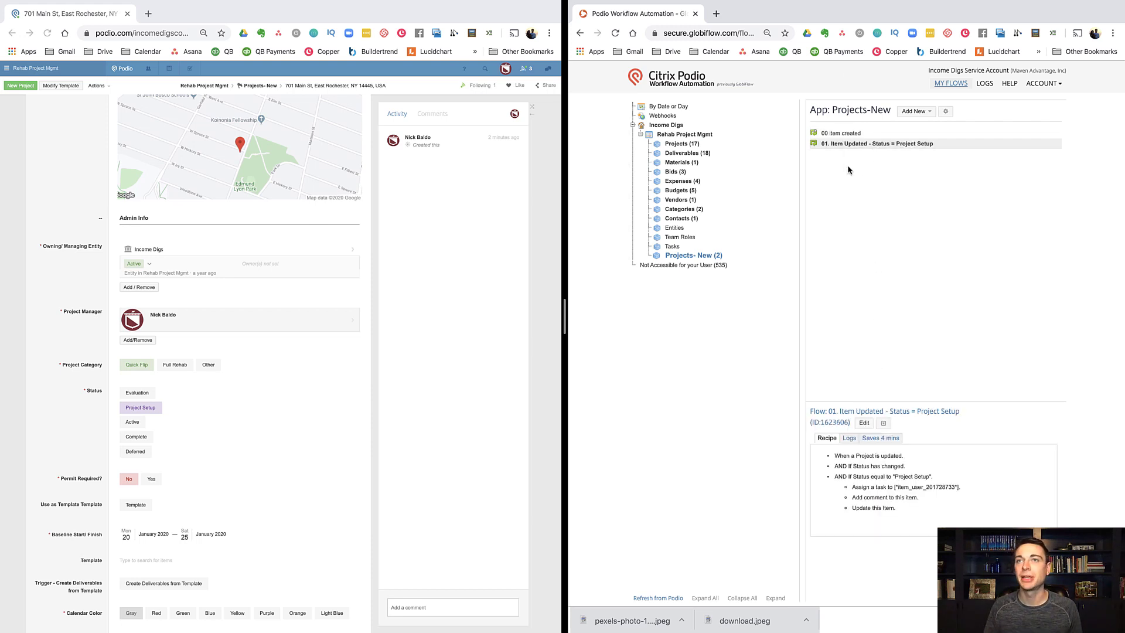
pyautogui.click(884, 423)
pyautogui.click(891, 445)
pyautogui.click(724, 311)
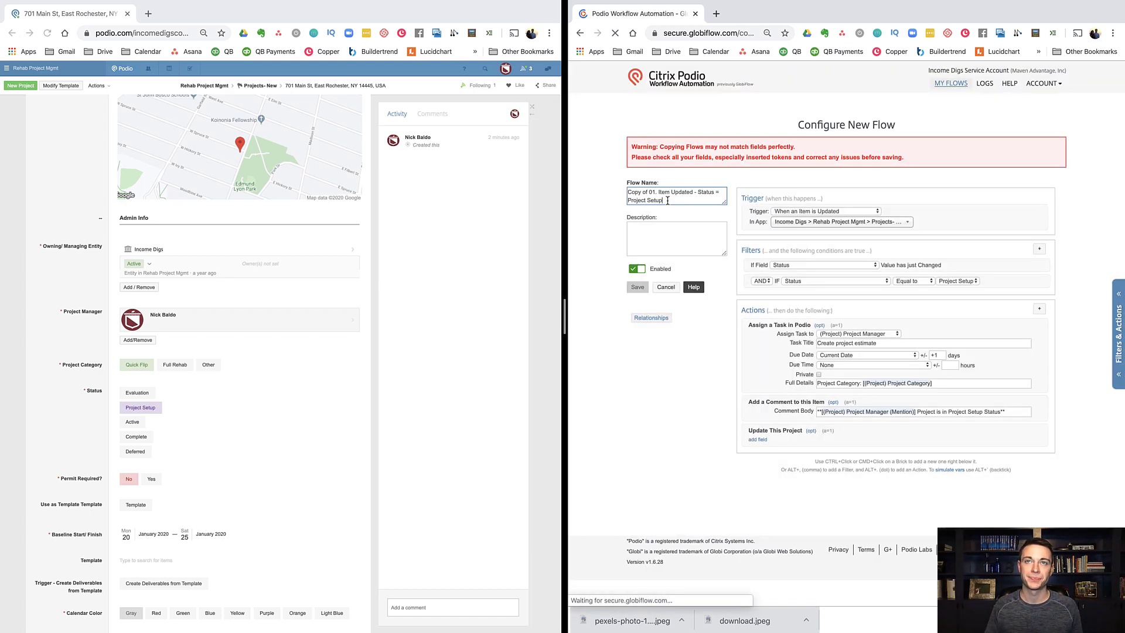
# Step: Rename the copied flow to 'Project Setup Actions'
pyautogui.click(672, 201)
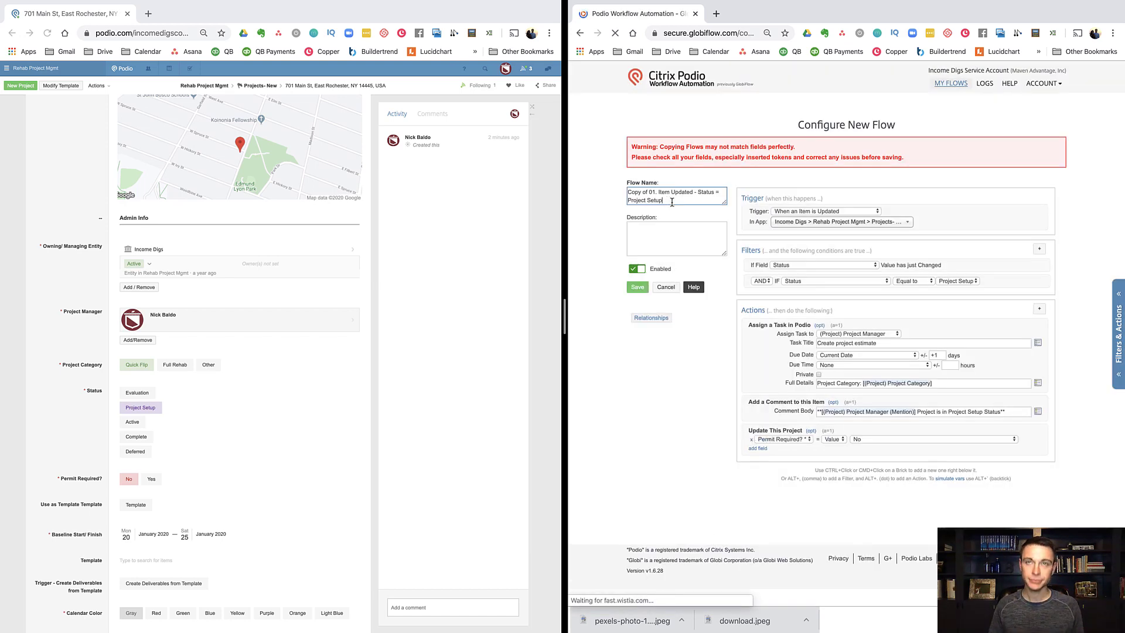
pyautogui.tripleClick(672, 202)
pyautogui.write('90')
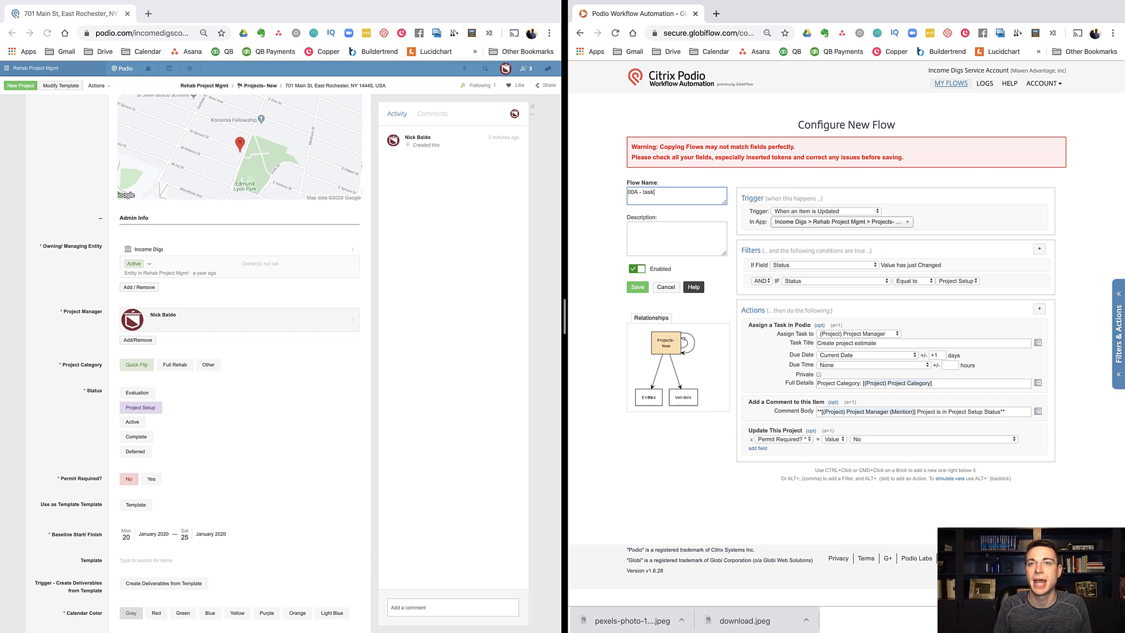
pyautogui.write('ment,')
pyautogui.hotkey('ctrl', 'a')
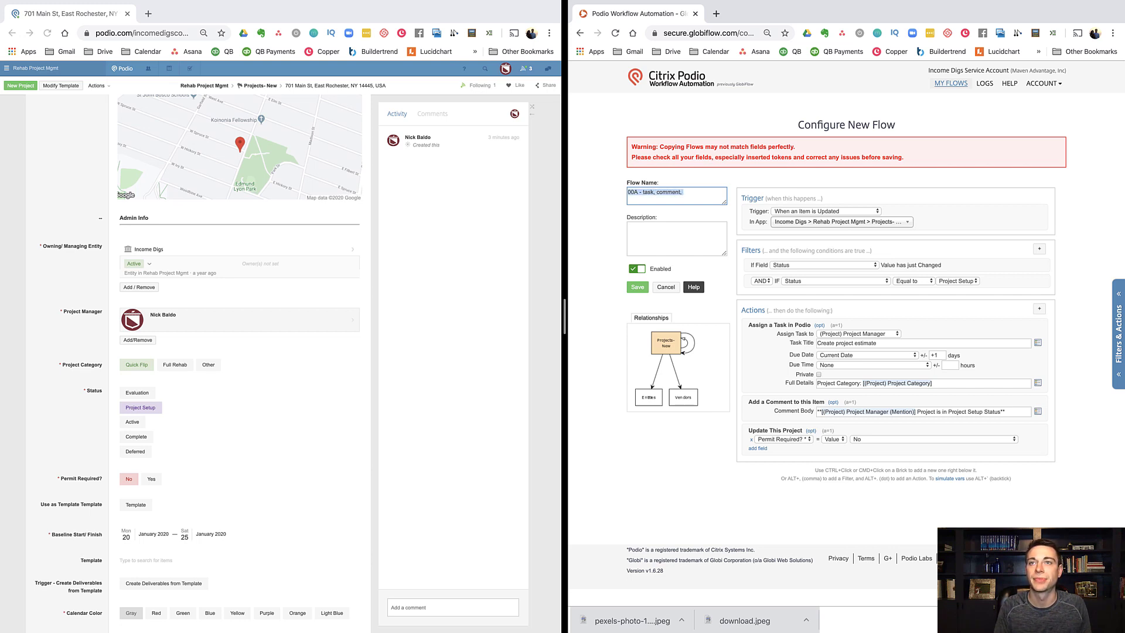
pyautogui.write('Project Setup Actions')
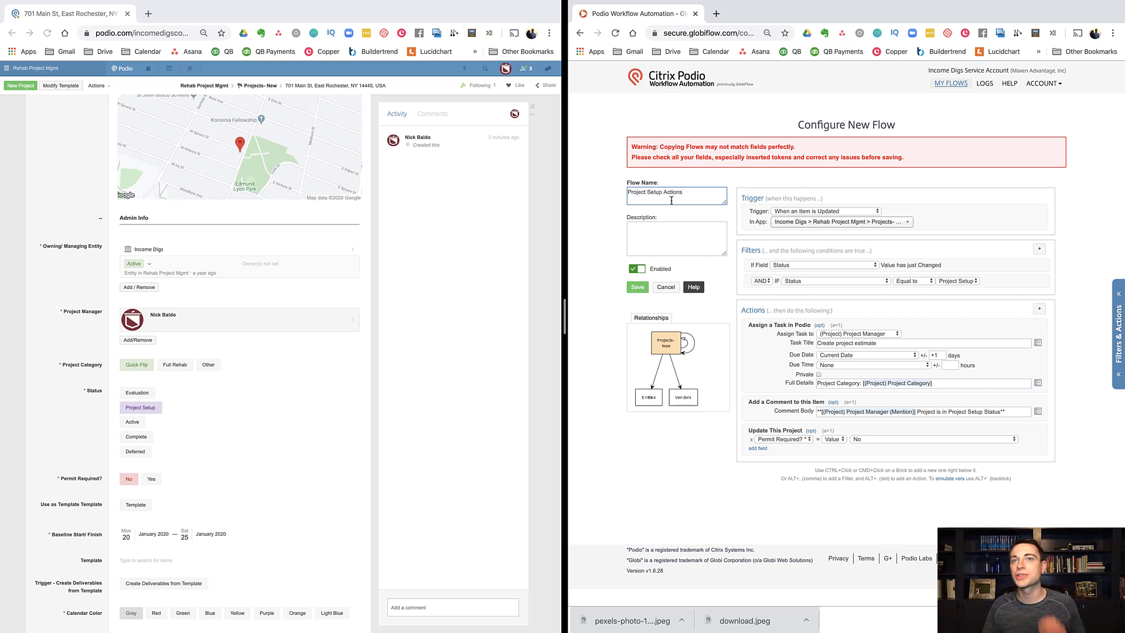
# Step: Set the trigger to Manually by Another Flow, delete both filters, and save
pyautogui.click(783, 215)
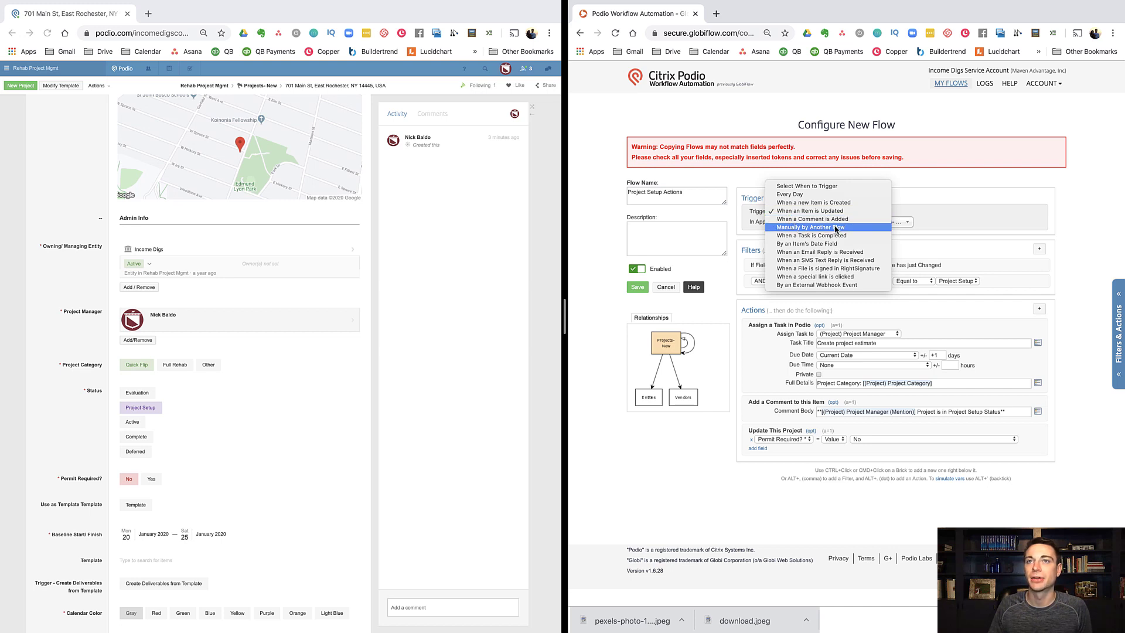
pyautogui.click(837, 228)
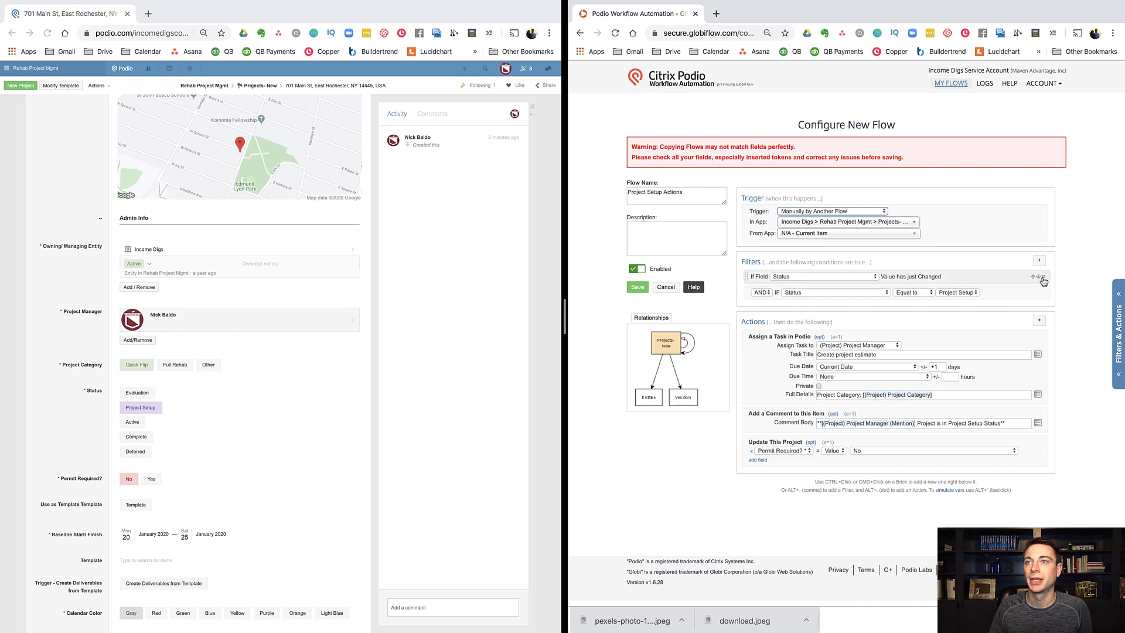
pyautogui.click(1045, 278)
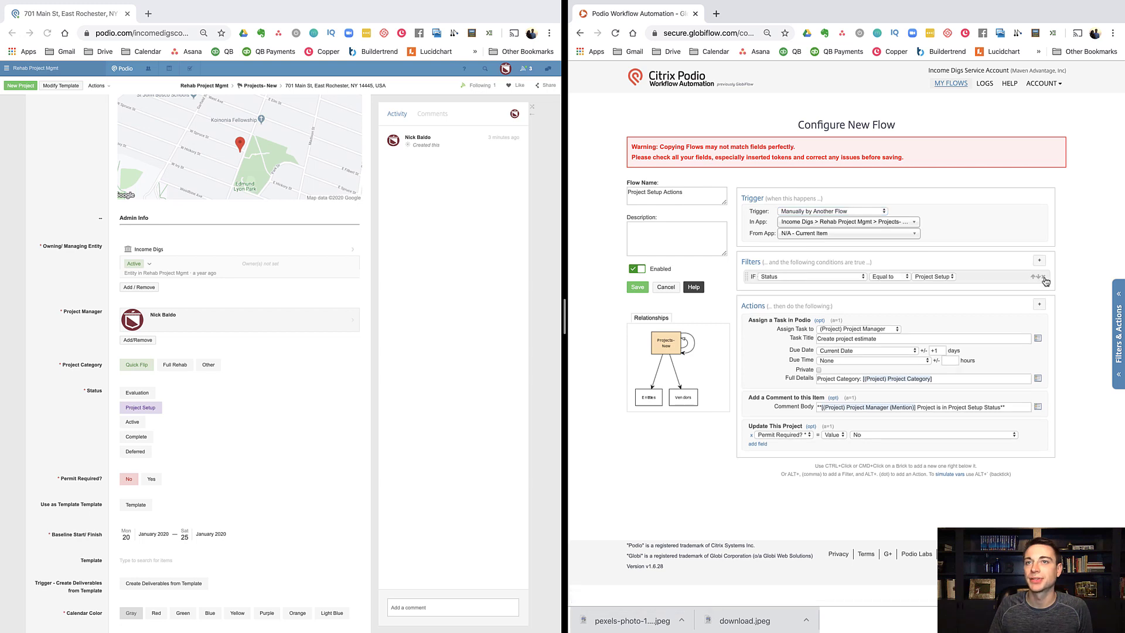
pyautogui.click(1045, 278)
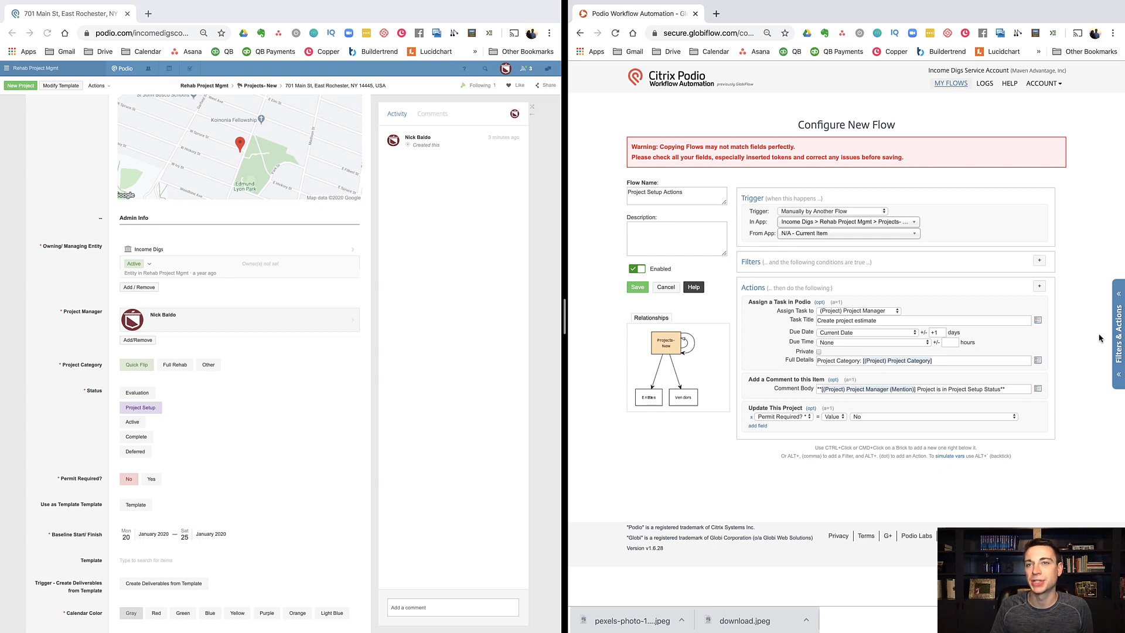
pyautogui.click(639, 287)
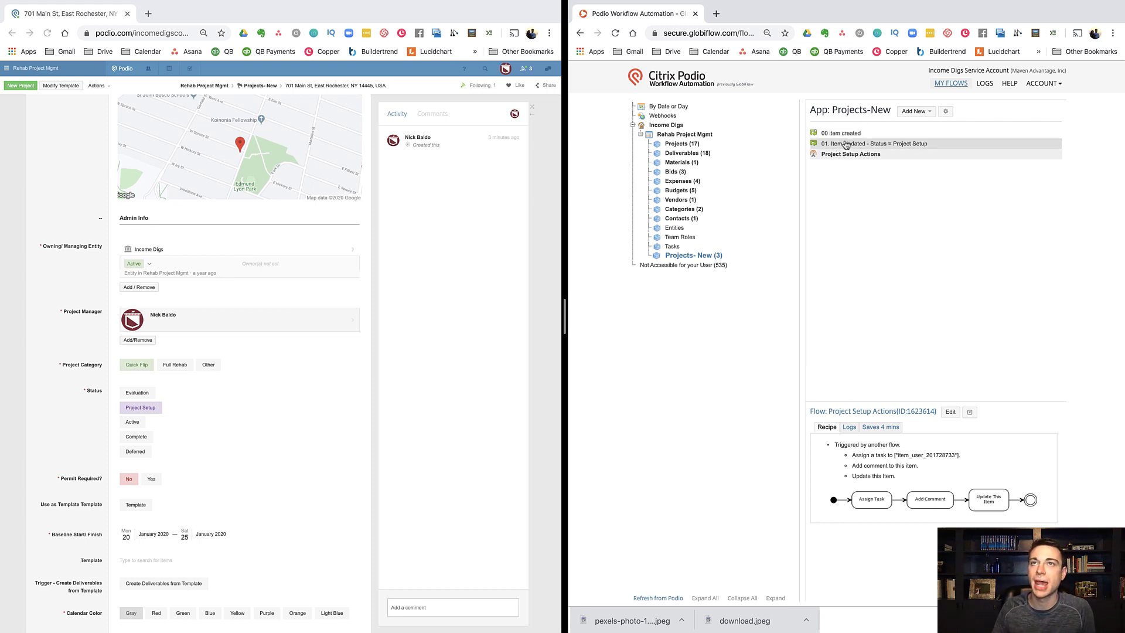
# Step: Delete the three actions from the '01. Item Updated' flow
pyautogui.click(844, 146)
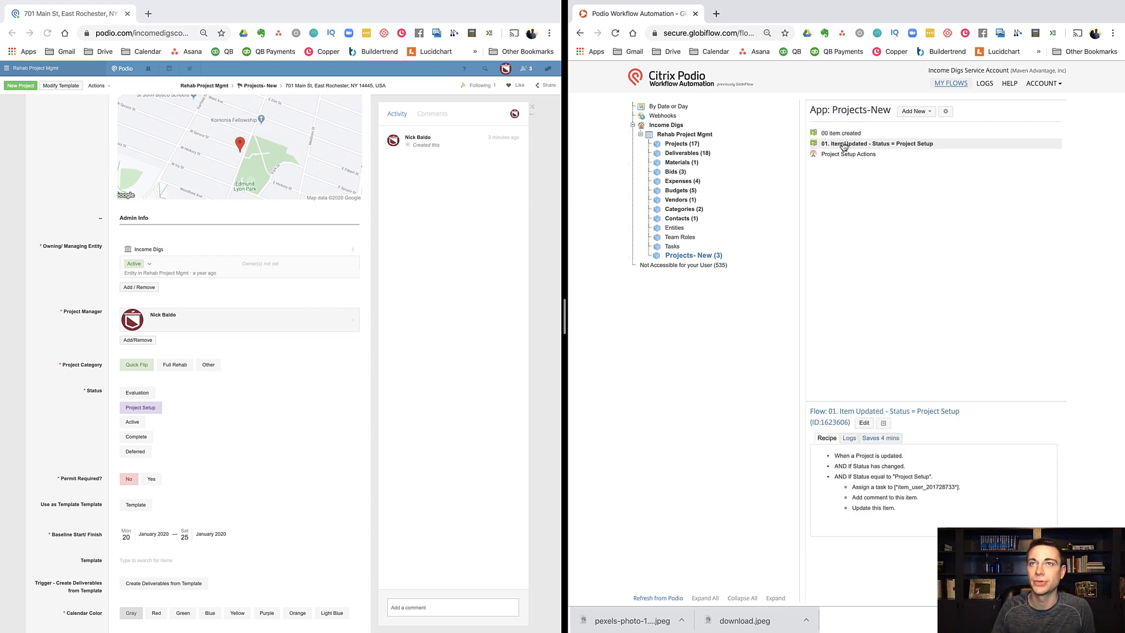
pyautogui.click(864, 424)
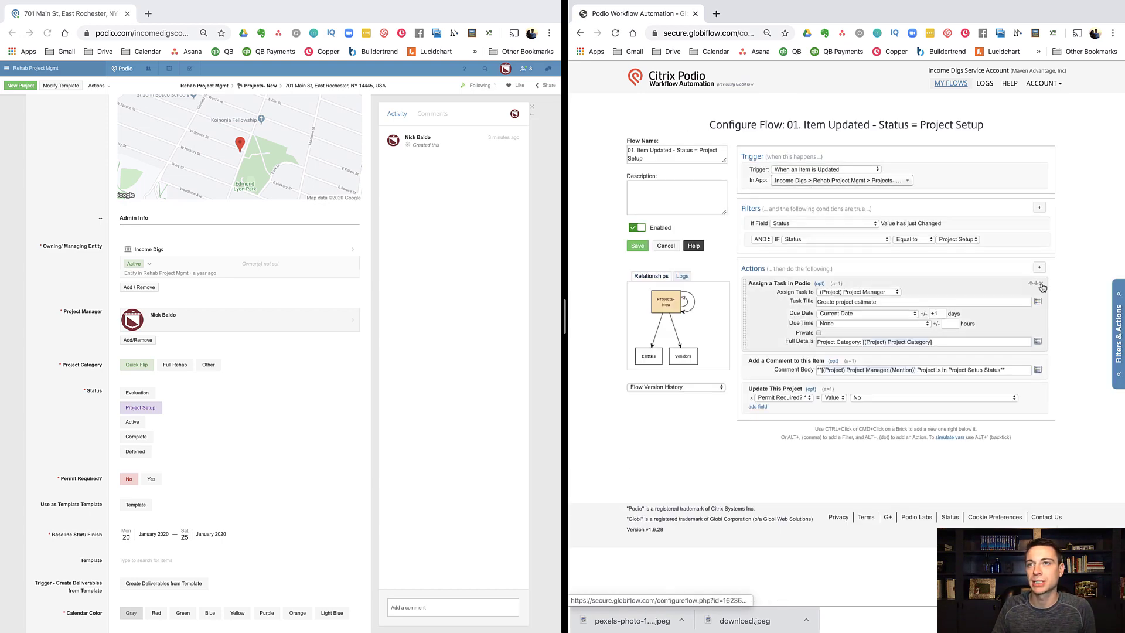
pyautogui.click(1042, 284)
pyautogui.click(1042, 284)
pyautogui.click(1041, 284)
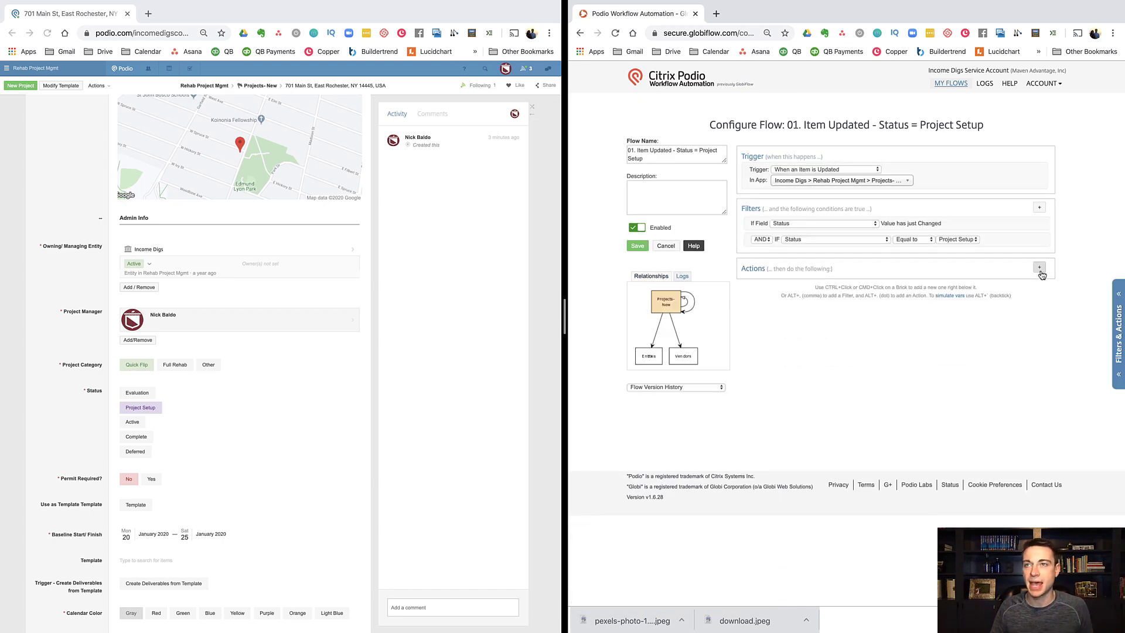
# Step: Add 'Trigger another Flow on Current Item' for Project Setup Actions and save
pyautogui.click(1040, 270)
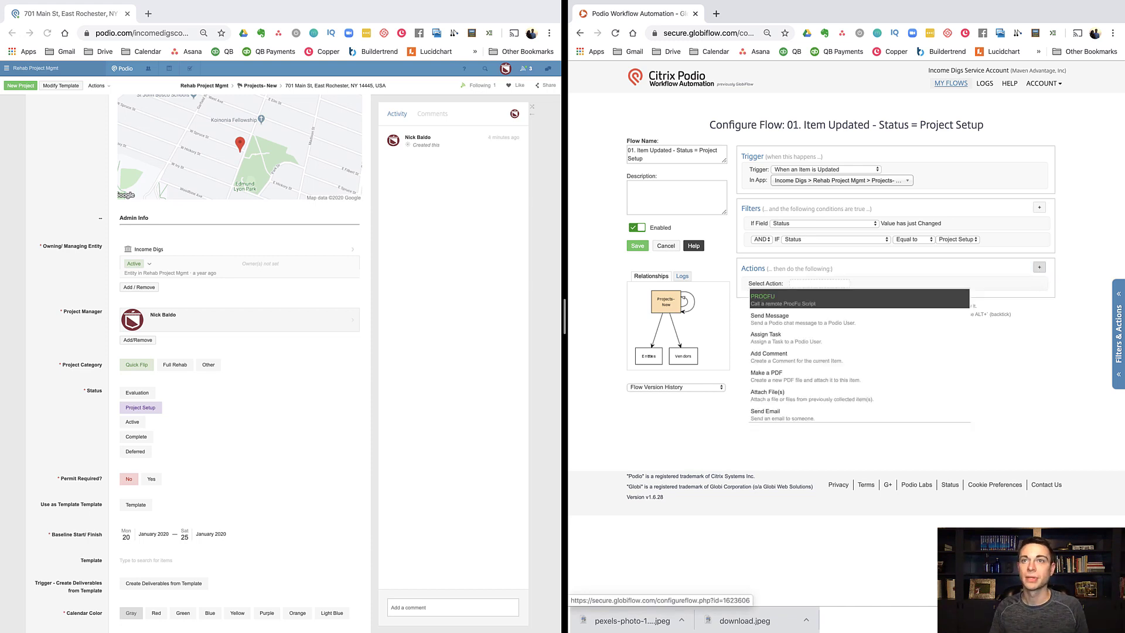
pyautogui.write('rig')
pyautogui.click(797, 319)
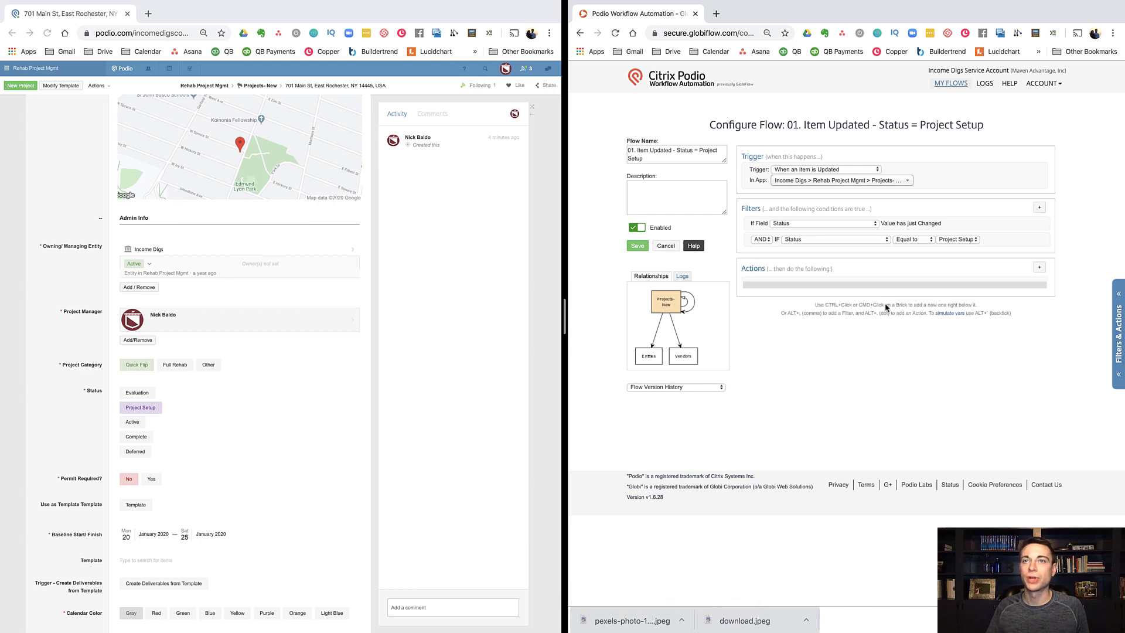
pyautogui.click(866, 294)
pyautogui.click(832, 299)
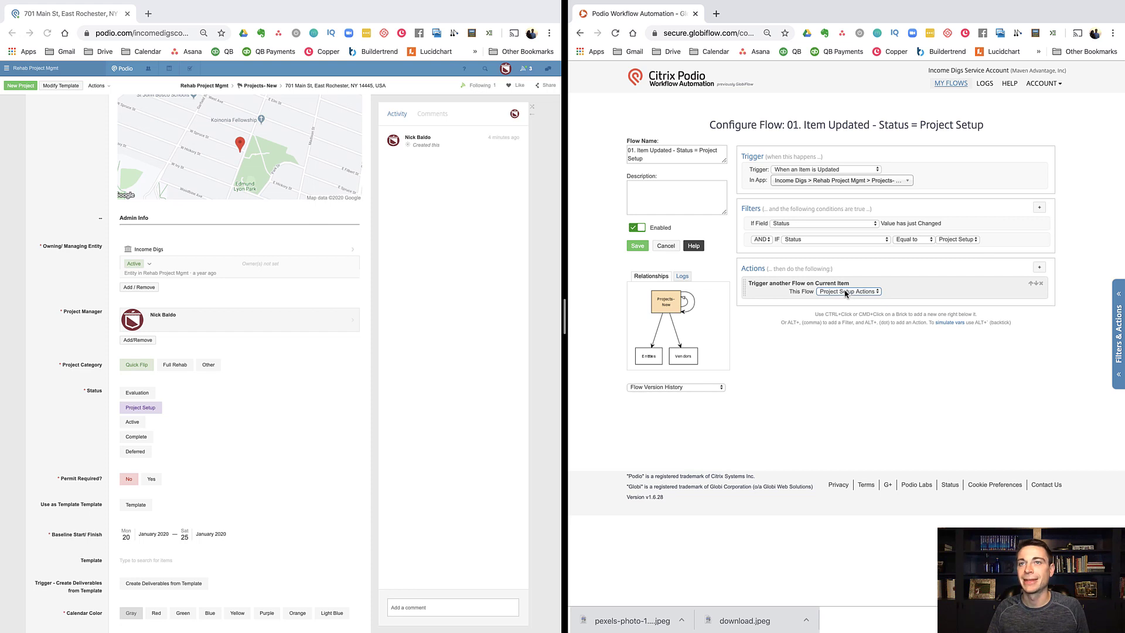
pyautogui.click(636, 249)
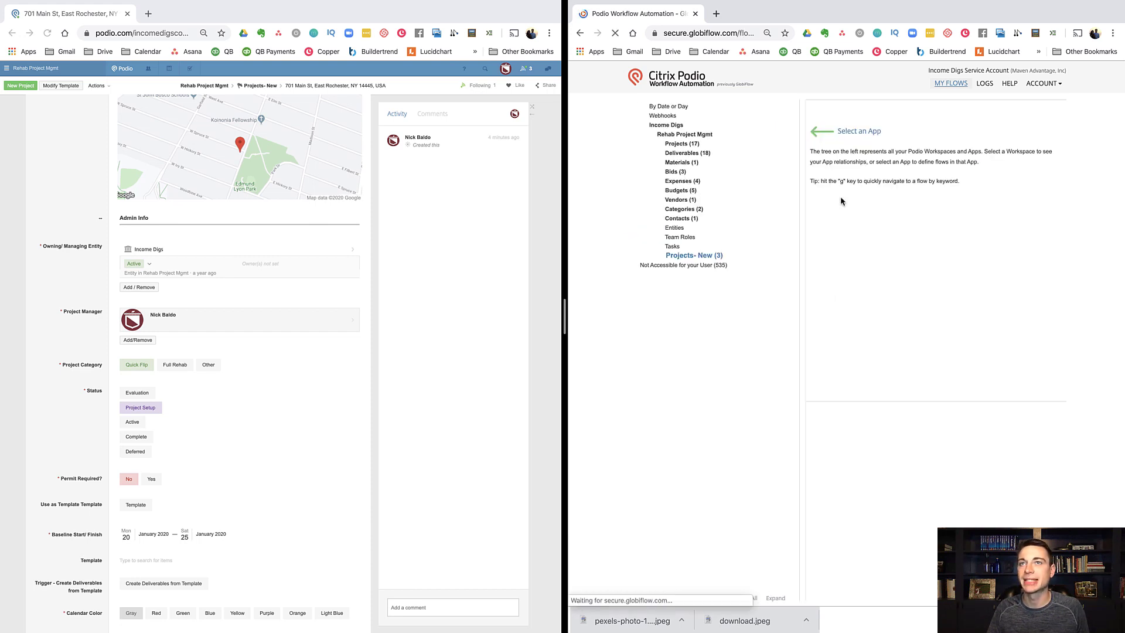
pyautogui.click(849, 134)
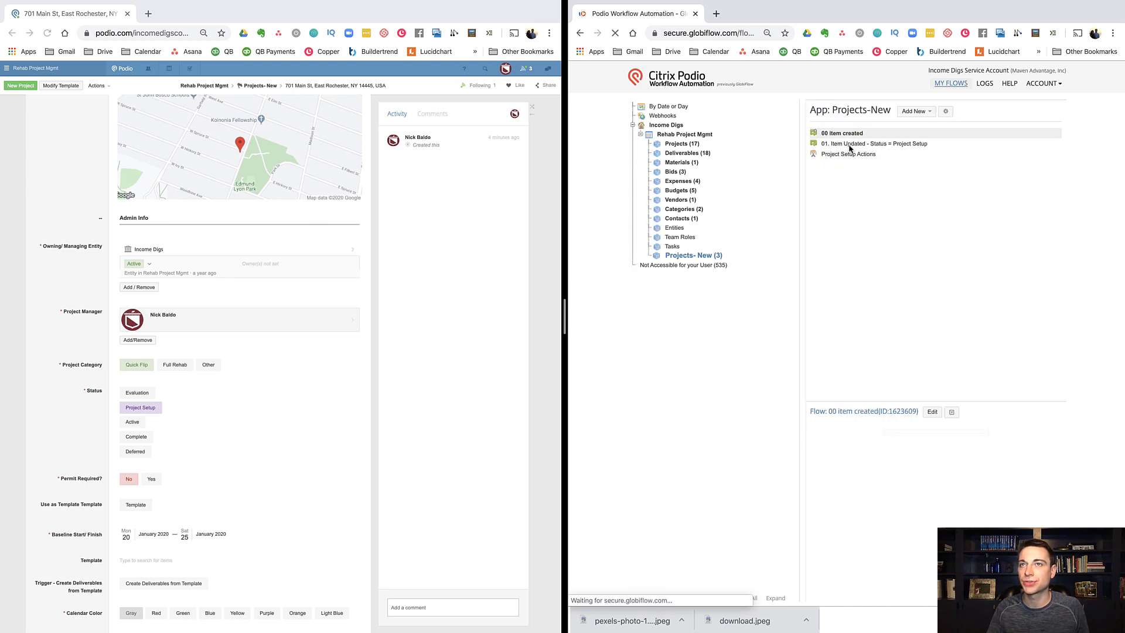
pyautogui.click(929, 412)
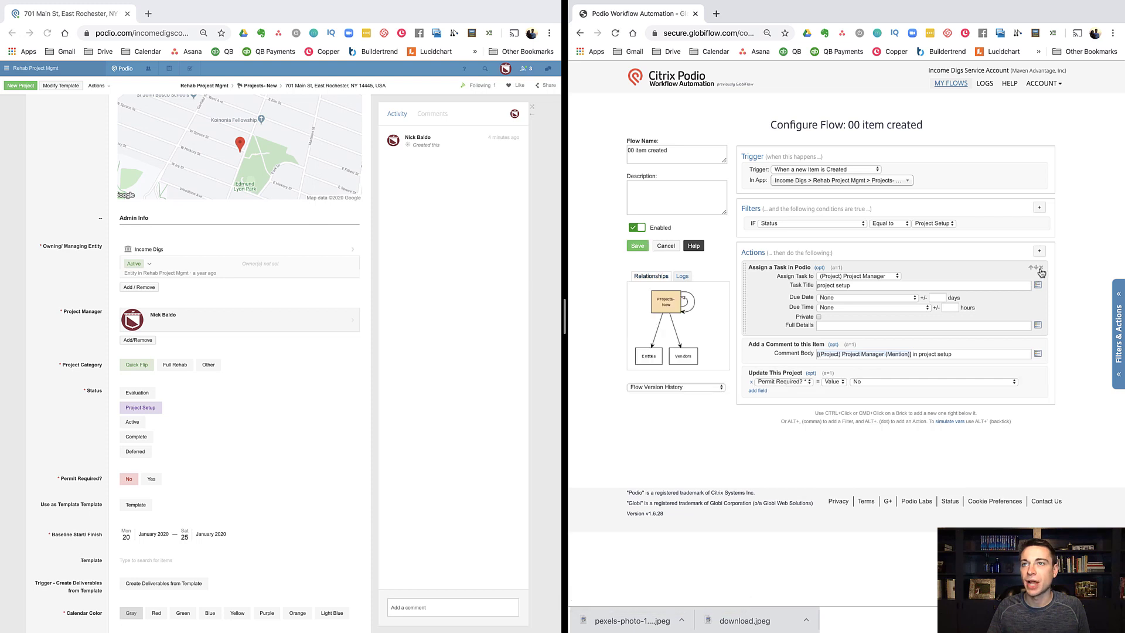
# Step: Replace '00 item created' actions with a trigger of Project Setup Actions and save
pyautogui.click(1041, 267)
pyautogui.click(1041, 267)
pyautogui.click(1041, 268)
pyautogui.click(1040, 251)
pyautogui.click(820, 264)
pyautogui.click(842, 275)
pyautogui.click(842, 284)
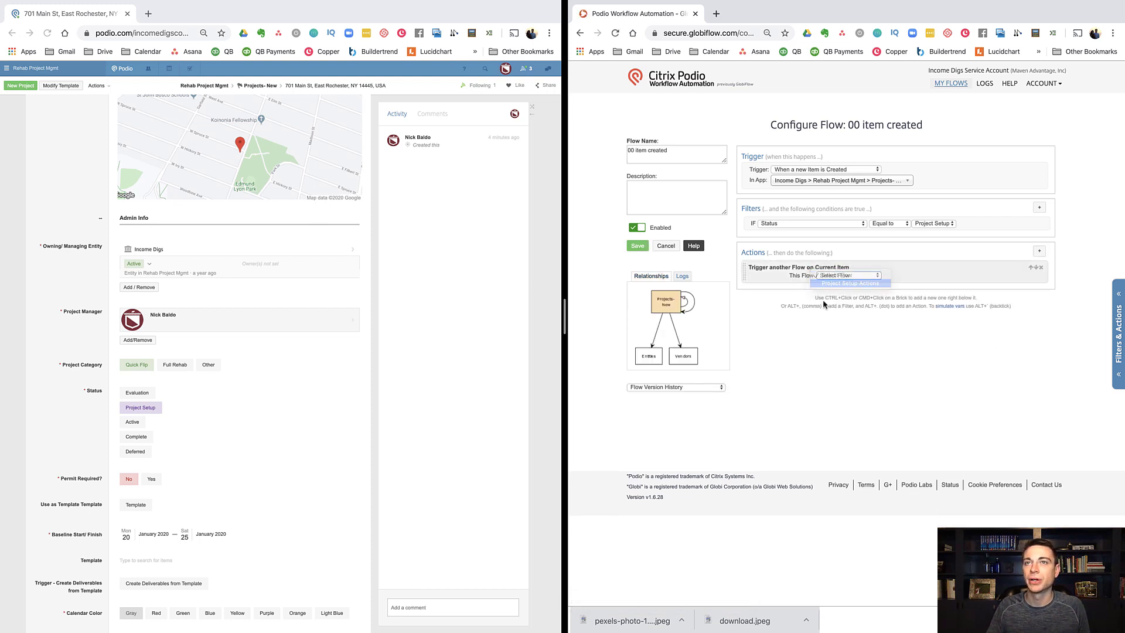
pyautogui.click(638, 247)
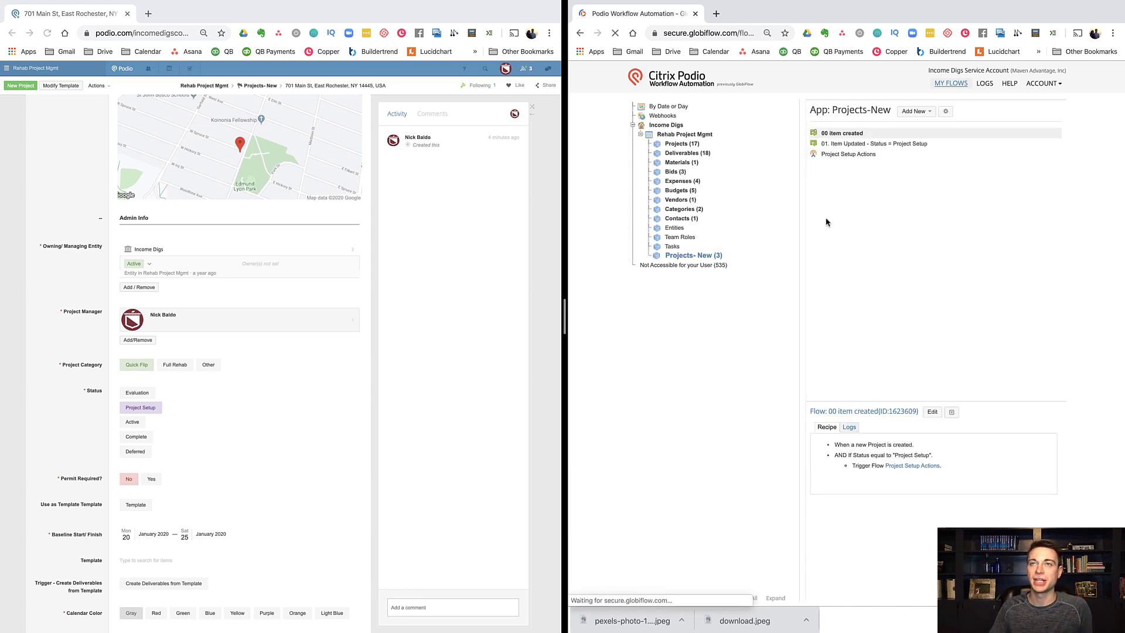
pyautogui.click(844, 156)
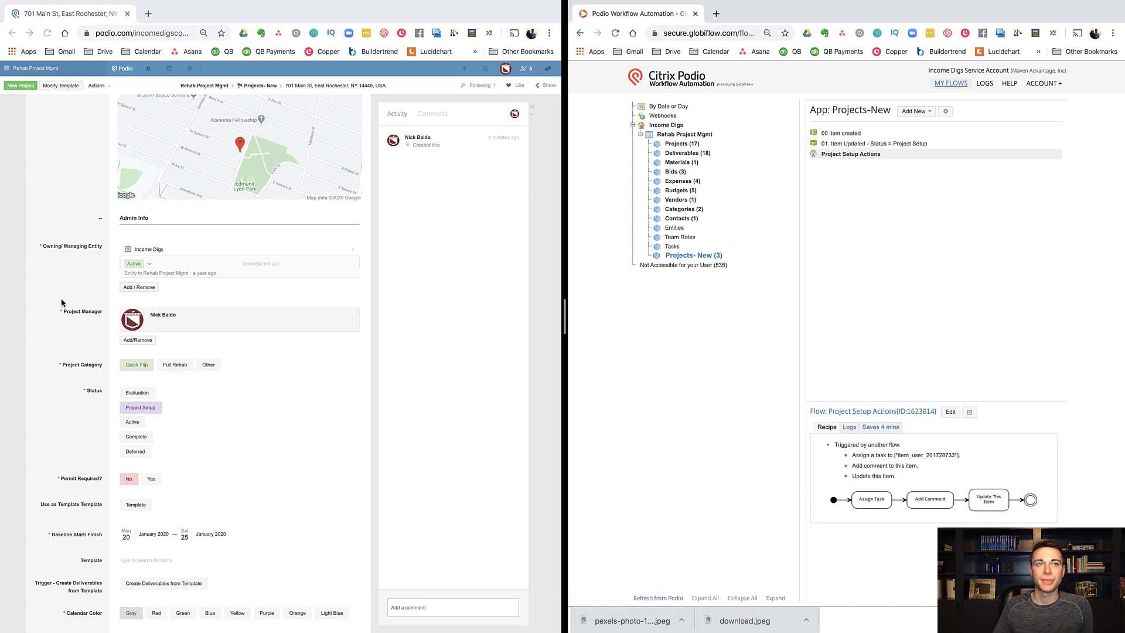
pyautogui.click(70, 264)
pyautogui.click(97, 86)
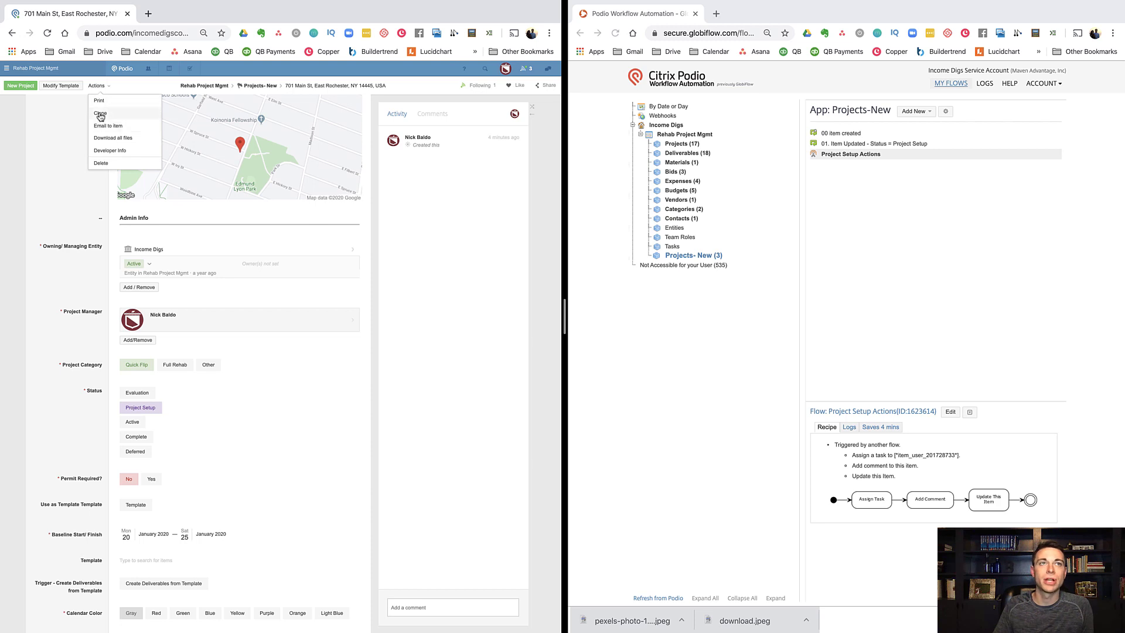
pyautogui.click(101, 114)
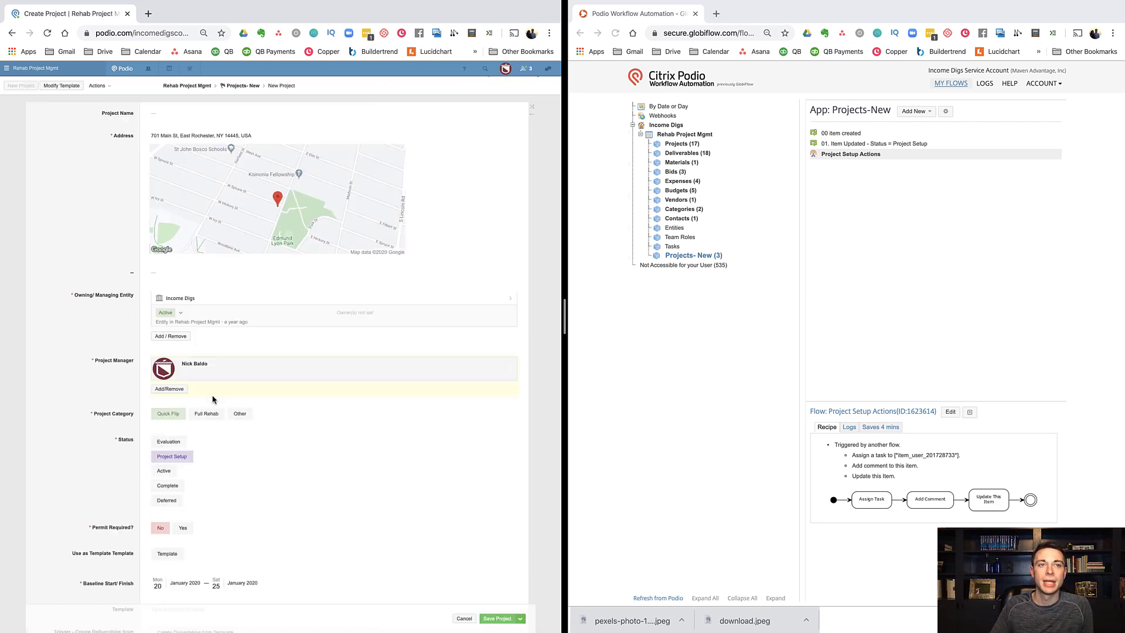
pyautogui.click(497, 619)
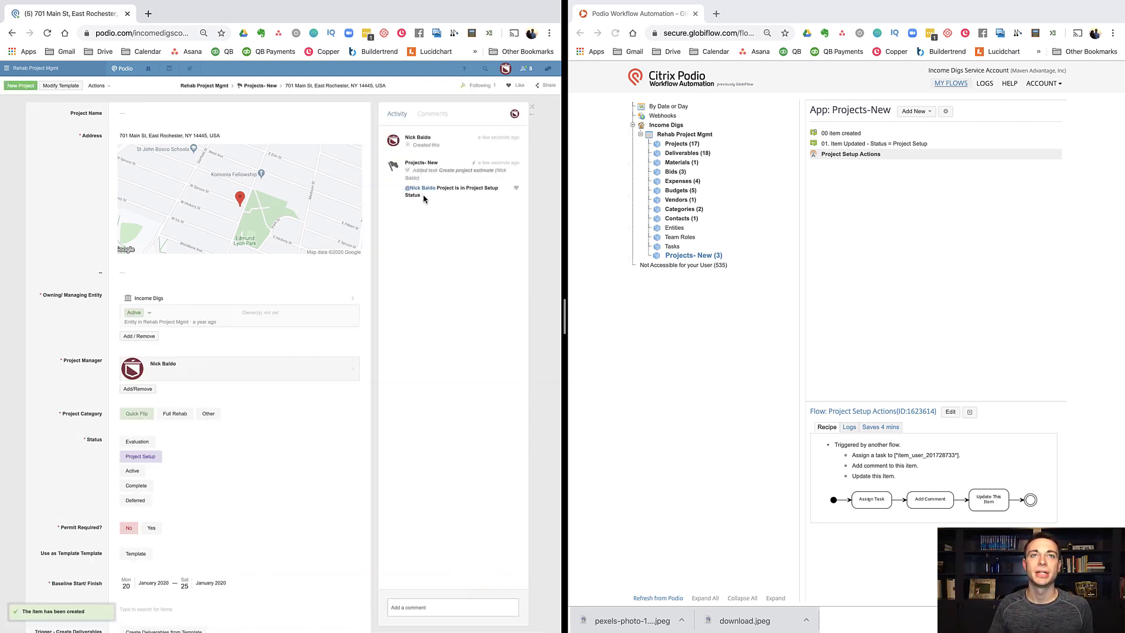
pyautogui.moveTo(132, 529)
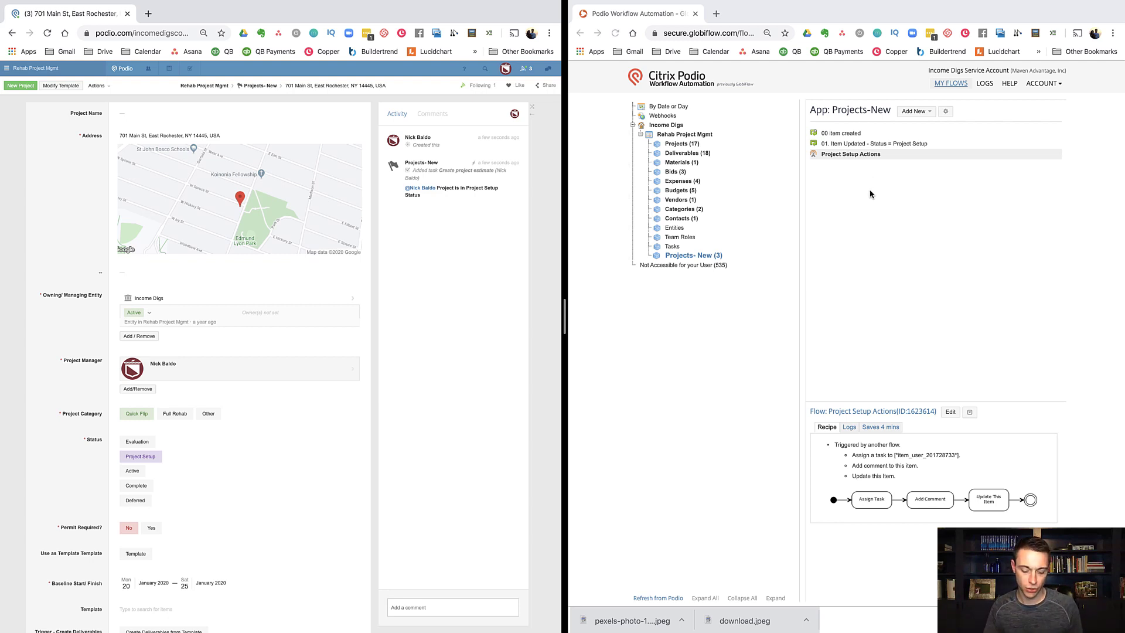
# Step: In Podio, set the project's Permit Required? field to Yes, then return to GlobiFlow
pyautogui.click(915, 113)
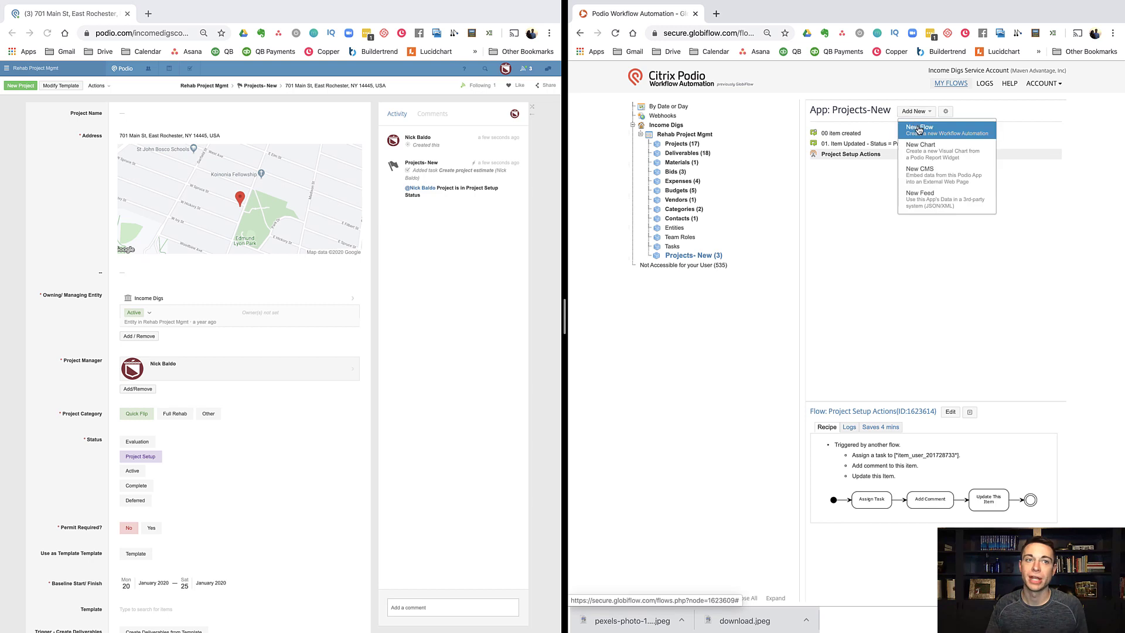
pyautogui.click(151, 536)
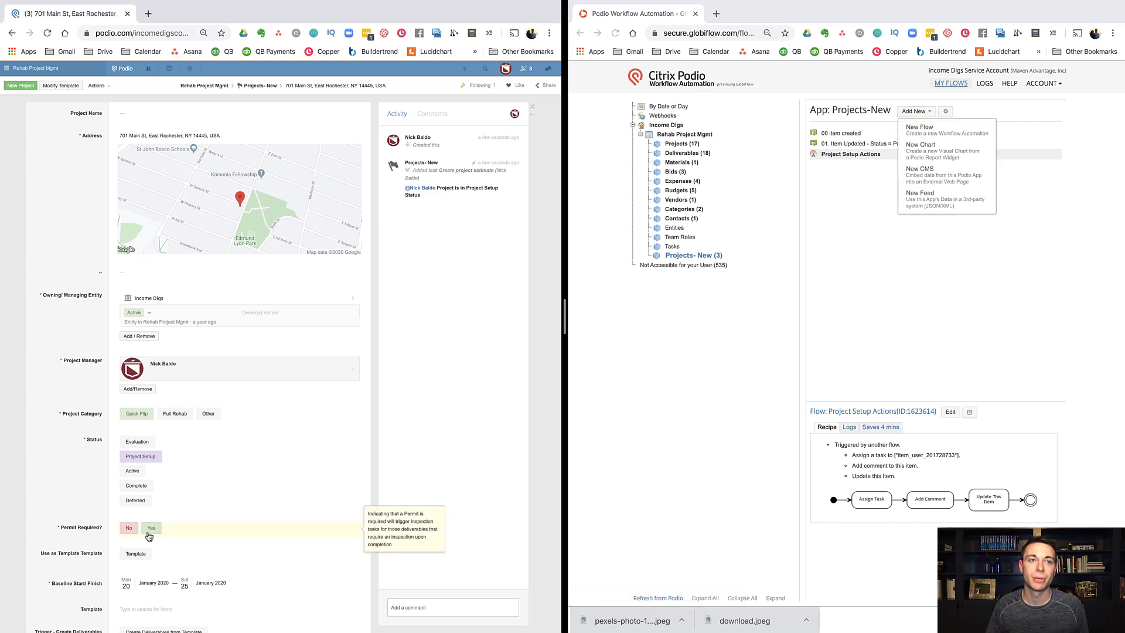
pyautogui.click(150, 535)
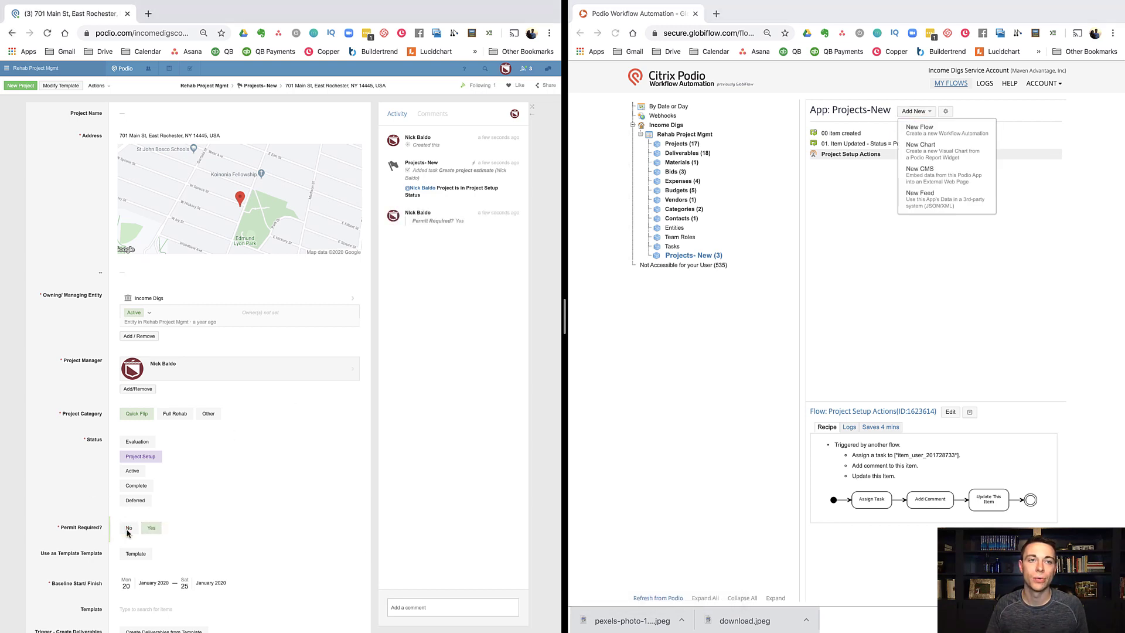
pyautogui.click(832, 342)
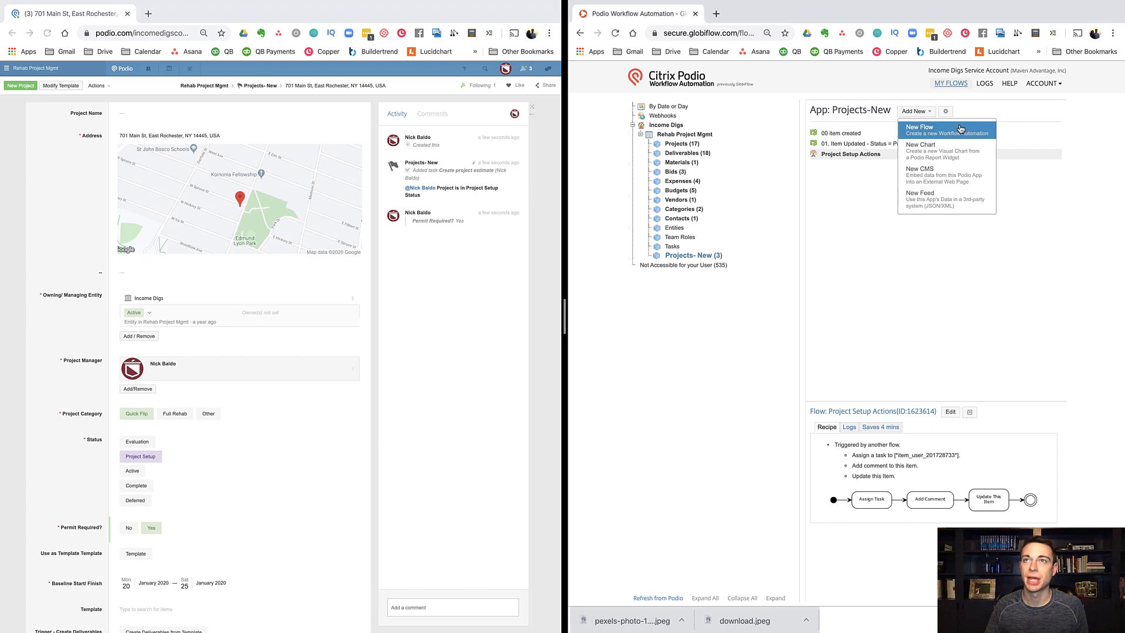
# Step: Create a new flow named '00' that runs when a Projects-New item is updated
pyautogui.click(919, 130)
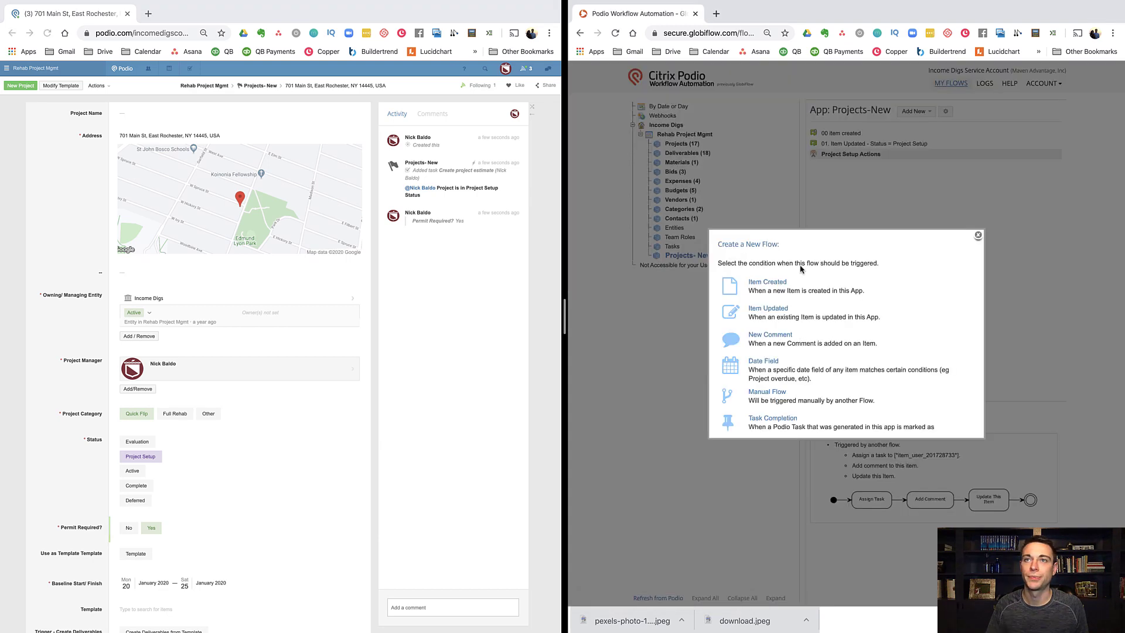
pyautogui.click(776, 309)
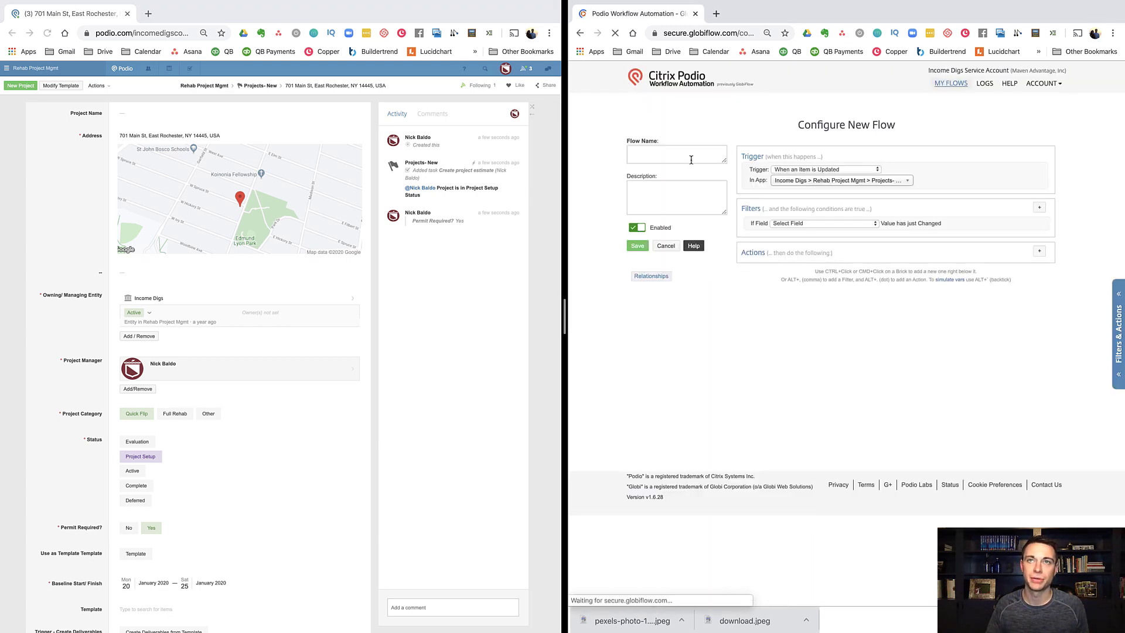
pyautogui.click(691, 159)
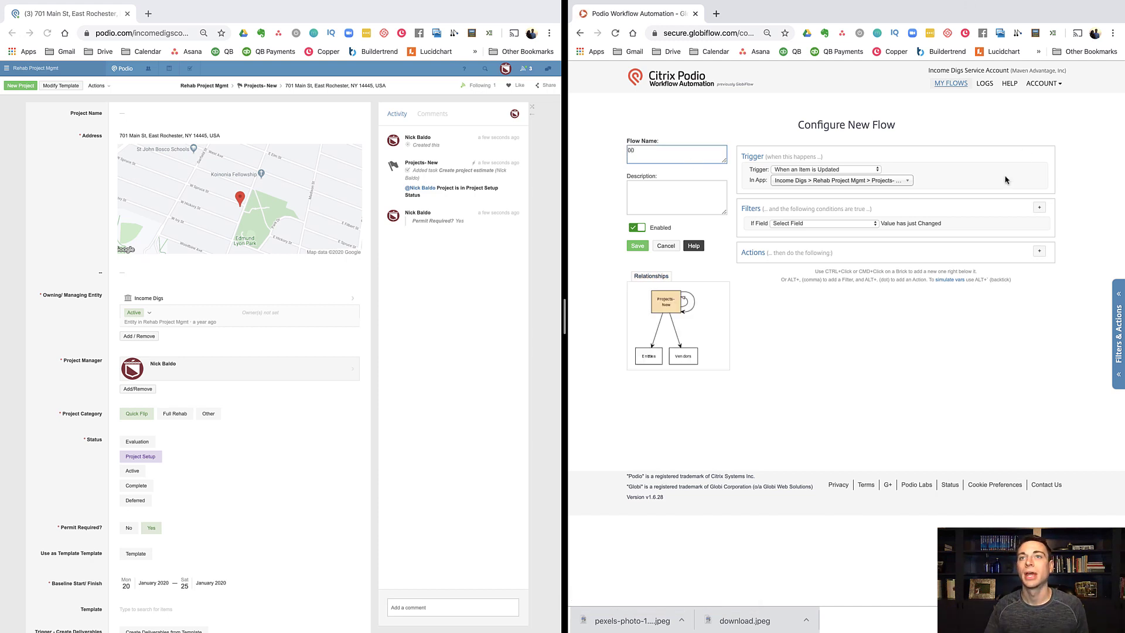
# Step: Filter on changes to Permit Required? and add an AND IF condition: Permit Required? equal to No
pyautogui.click(820, 223)
pyautogui.click(808, 281)
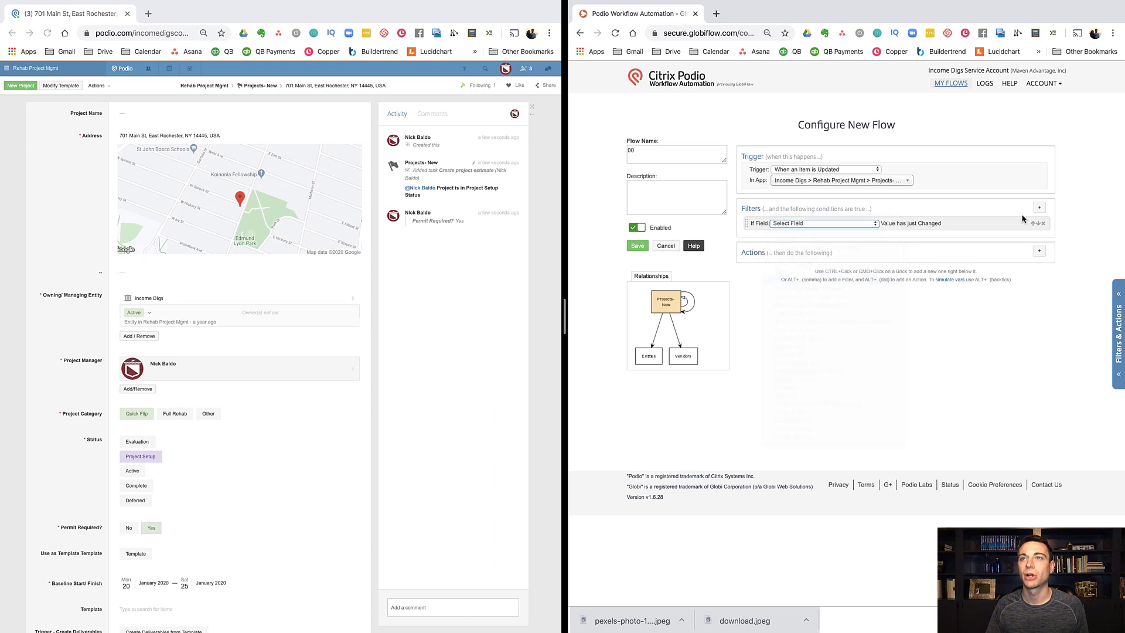
pyautogui.click(821, 240)
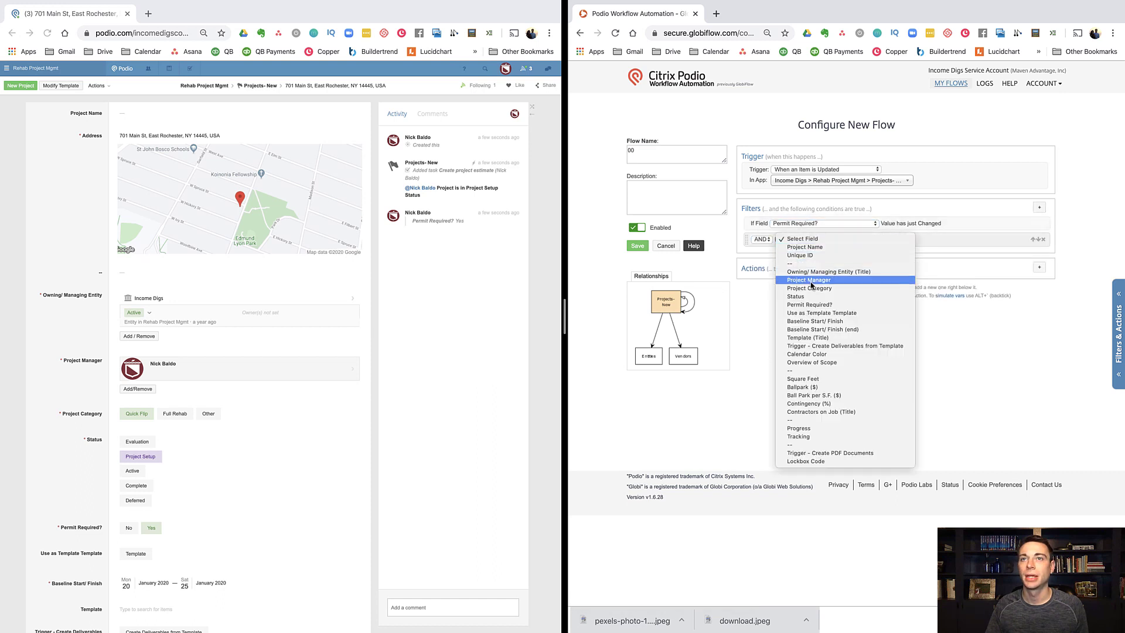
pyautogui.click(807, 306)
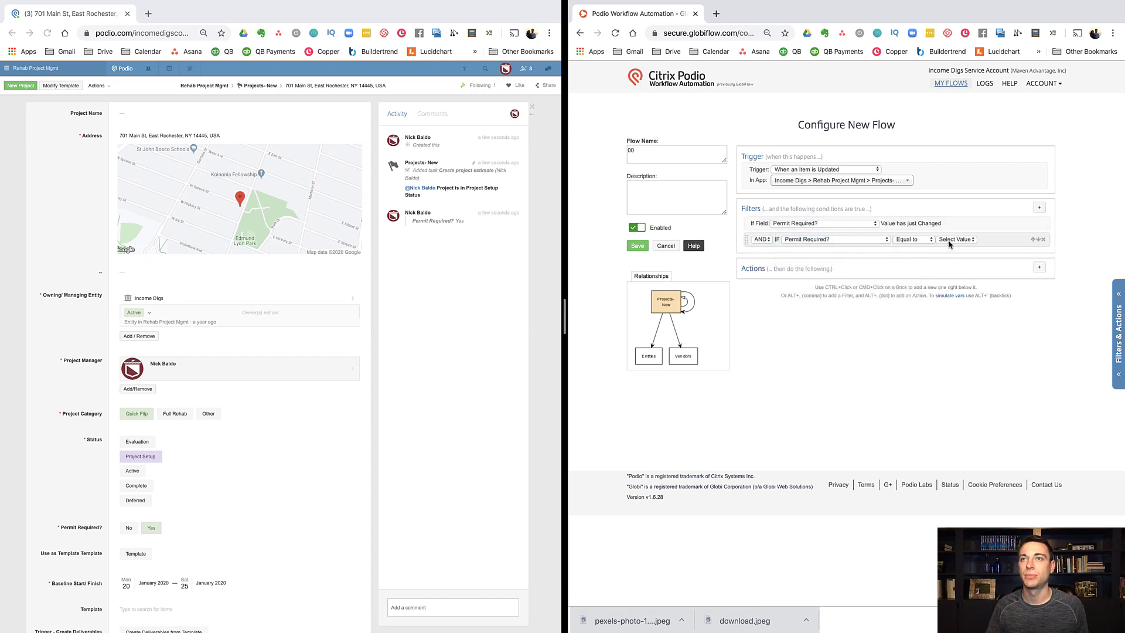
pyautogui.click(952, 240)
pyautogui.click(949, 256)
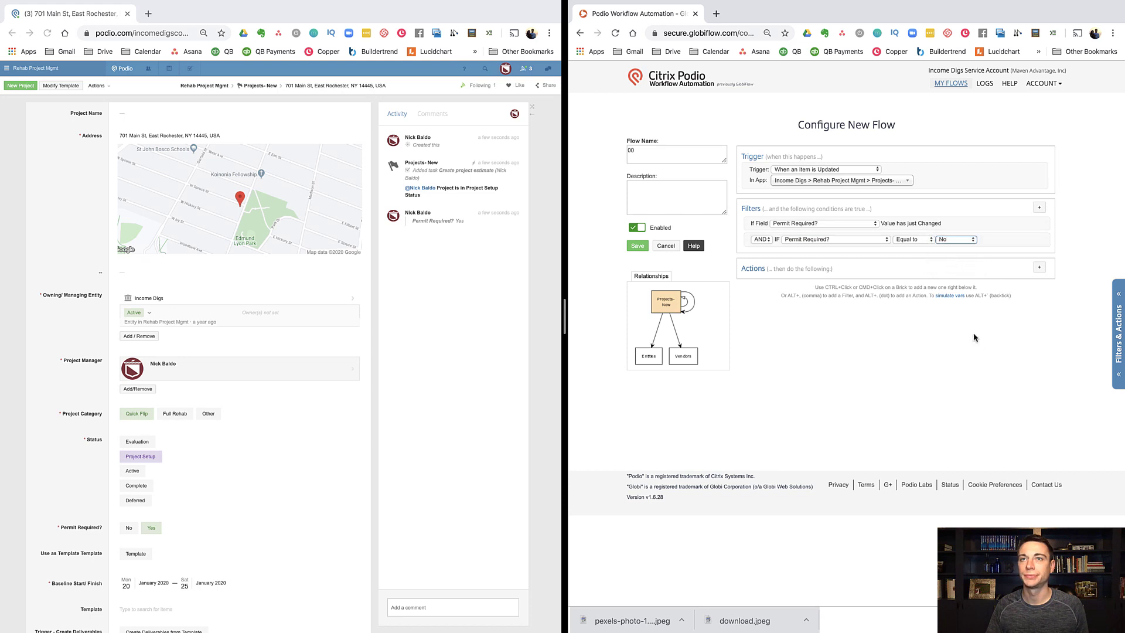
# Step: Try a Trigger Another Flow action, then discard it
pyautogui.click(1040, 267)
pyautogui.write('tr')
pyautogui.click(811, 306)
pyautogui.click(838, 292)
pyautogui.click(838, 291)
# Step: Add an Add Comment action with body **PERMIT NOT REQUIRED!** and save the flow
pyautogui.click(1042, 283)
pyautogui.click(1040, 267)
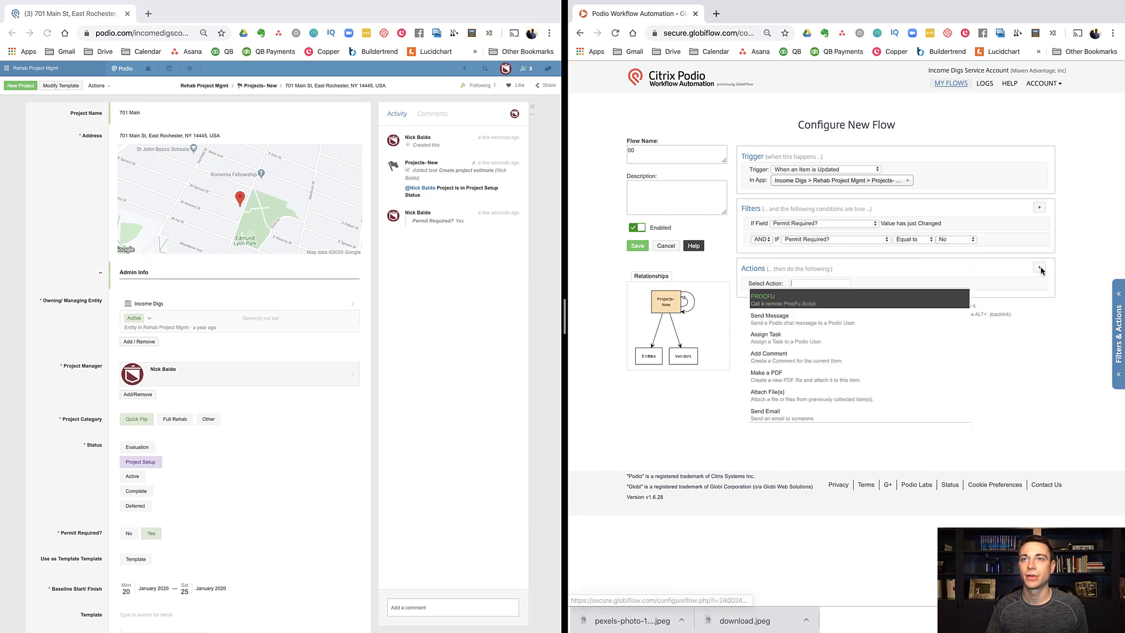
pyautogui.write('commen')
pyautogui.click(835, 308)
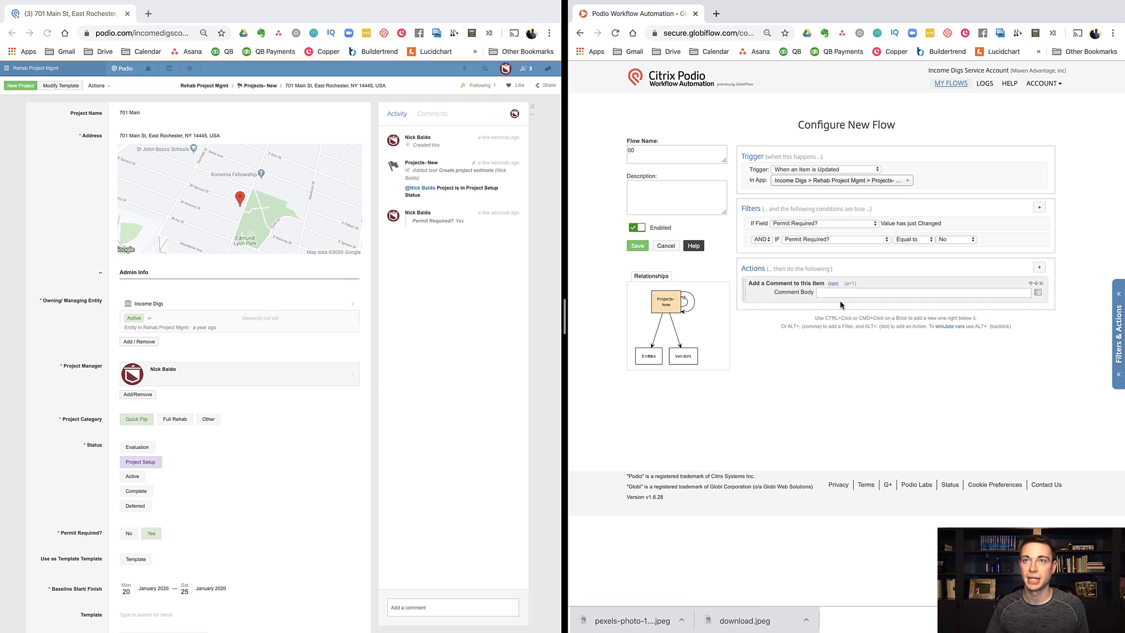
pyautogui.click(847, 295)
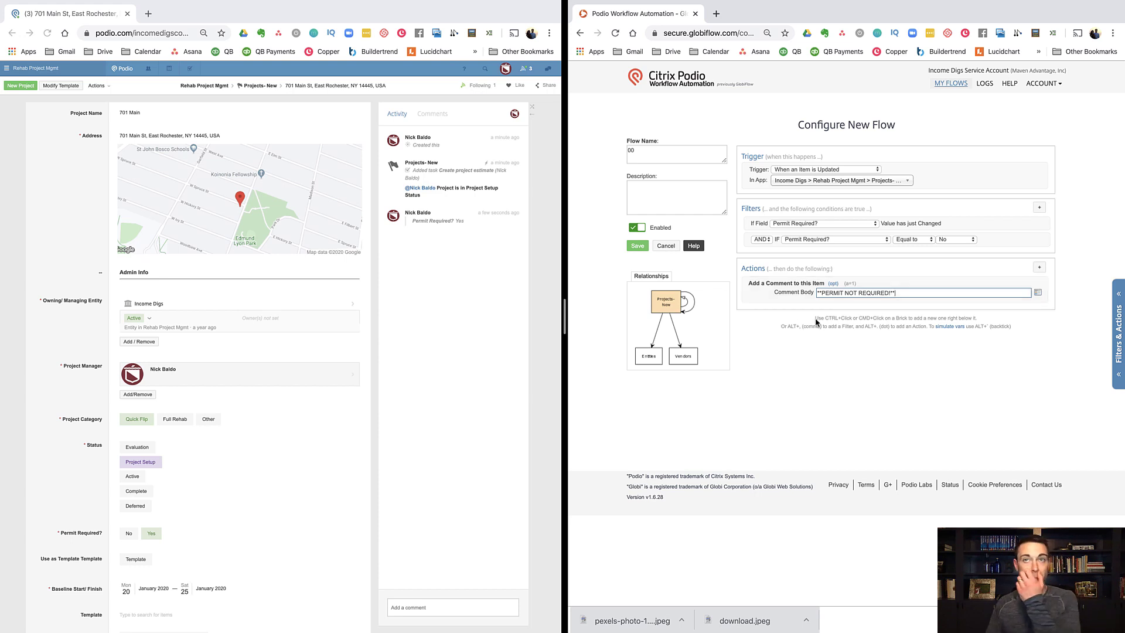
pyautogui.click(639, 248)
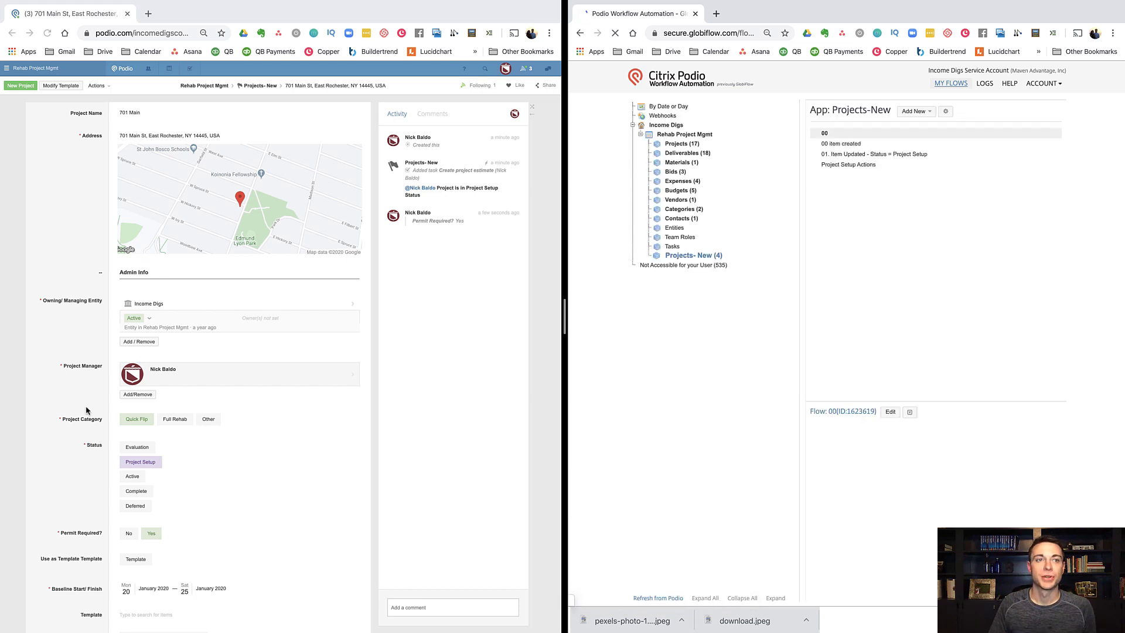
# Step: Test by setting Permit Required? to No, then open the Project Setup Actions flow for editing
pyautogui.click(130, 534)
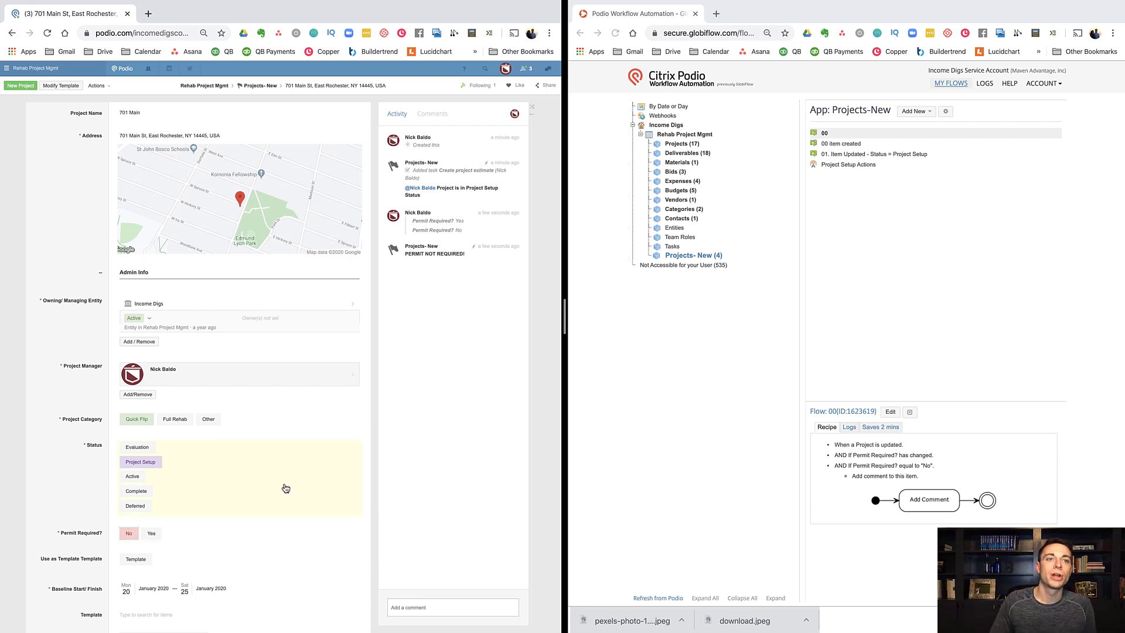
pyautogui.click(839, 245)
pyautogui.click(839, 166)
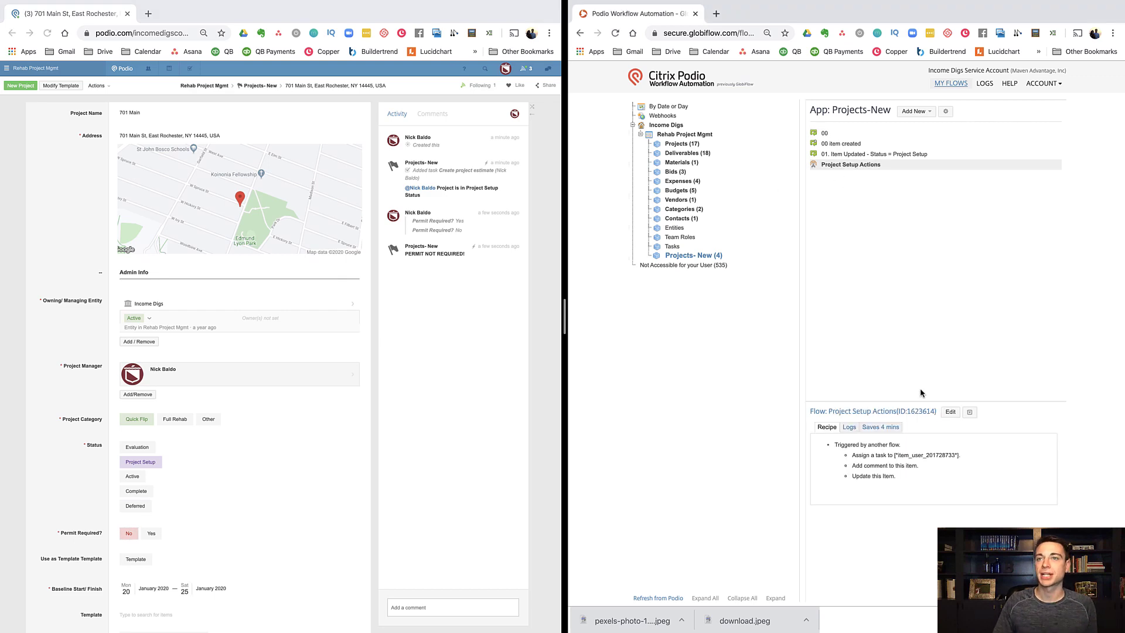
pyautogui.click(950, 413)
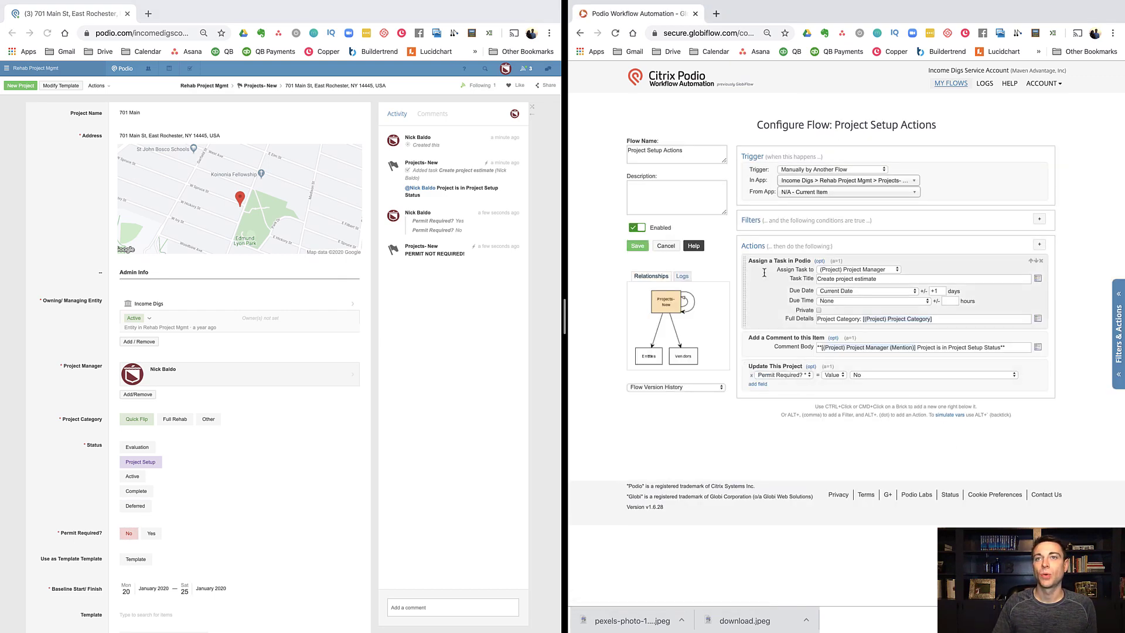
# Step: Set the project to Evaluation, Permit Required? to Yes, then Project Setup, and reload the page
pyautogui.click(125, 448)
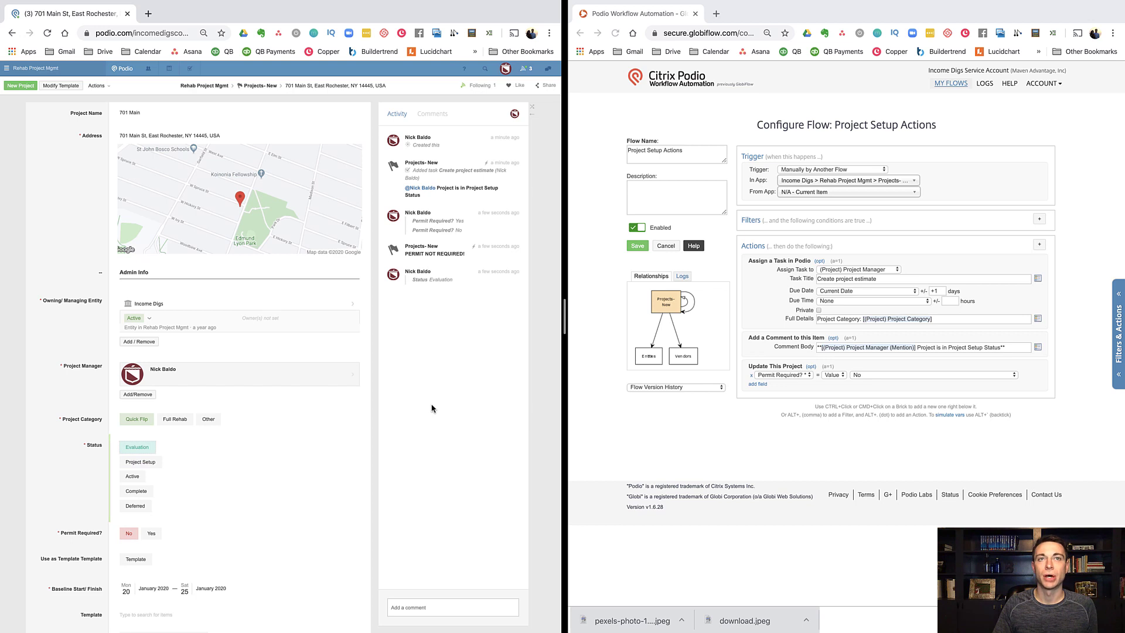
pyautogui.click(152, 534)
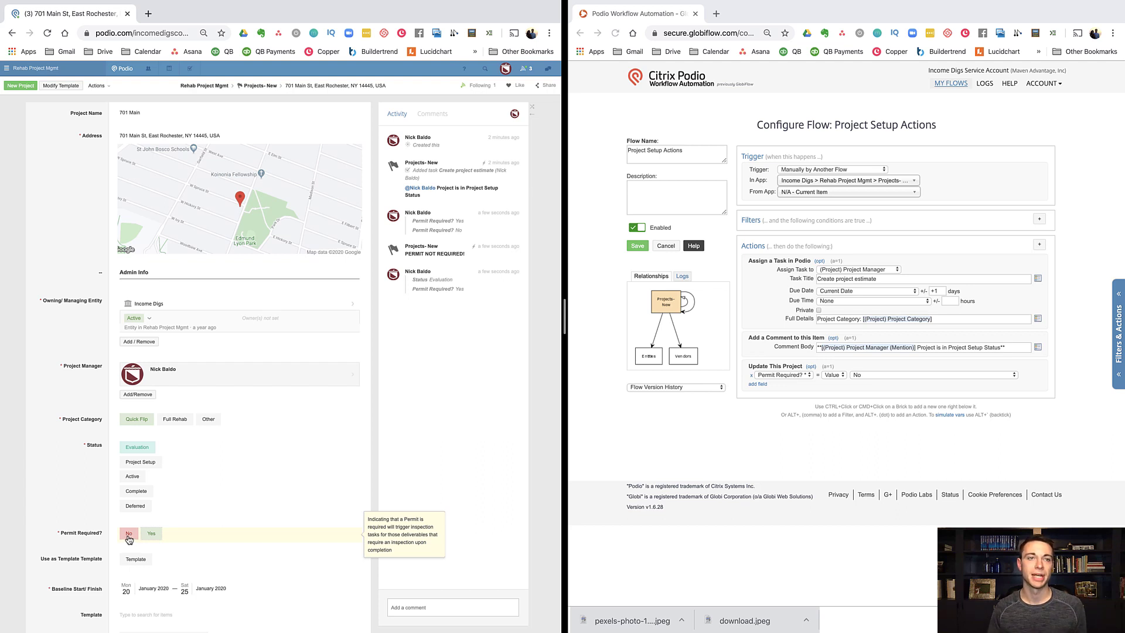
pyautogui.click(145, 464)
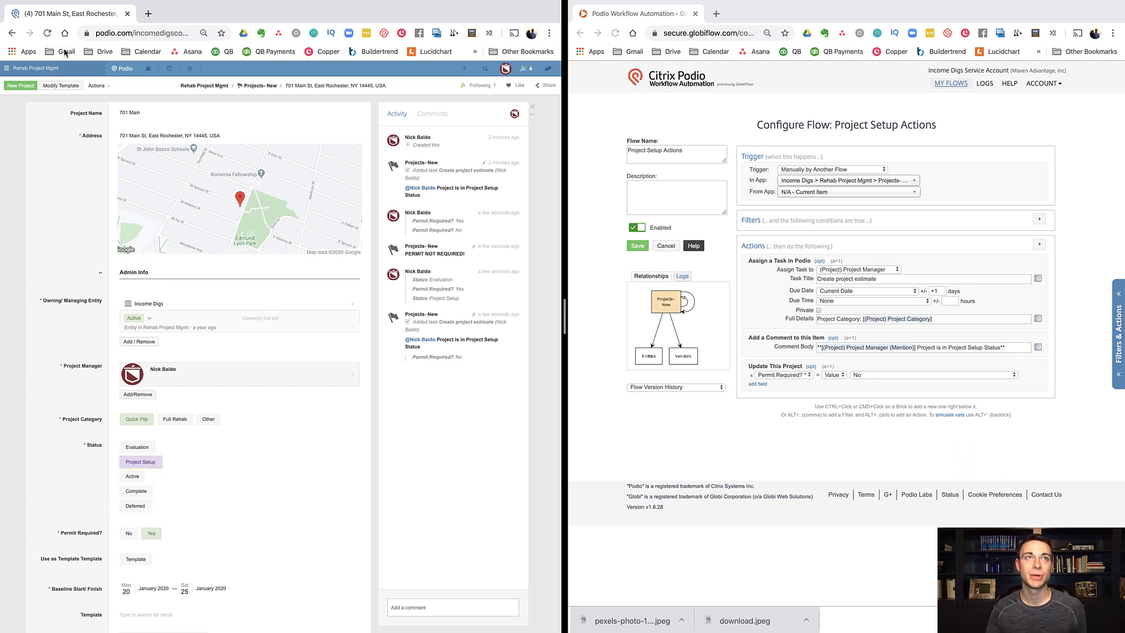
pyautogui.click(48, 34)
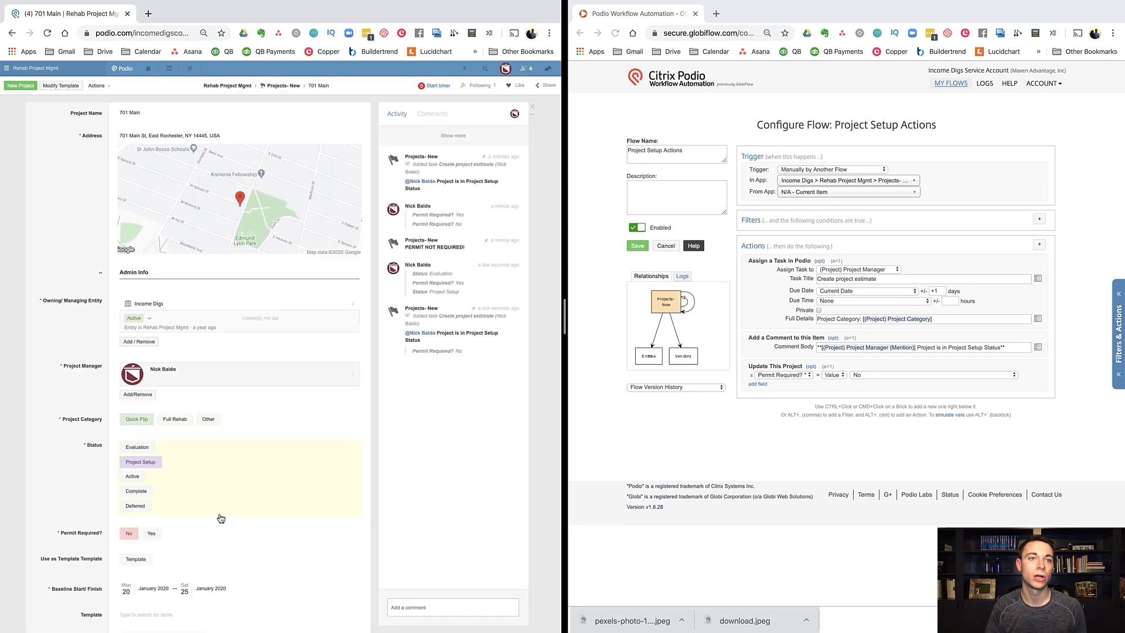
# Step: Reset the project status to Evaluation, then add and remove a duplicate Update This Project action
pyautogui.click(153, 534)
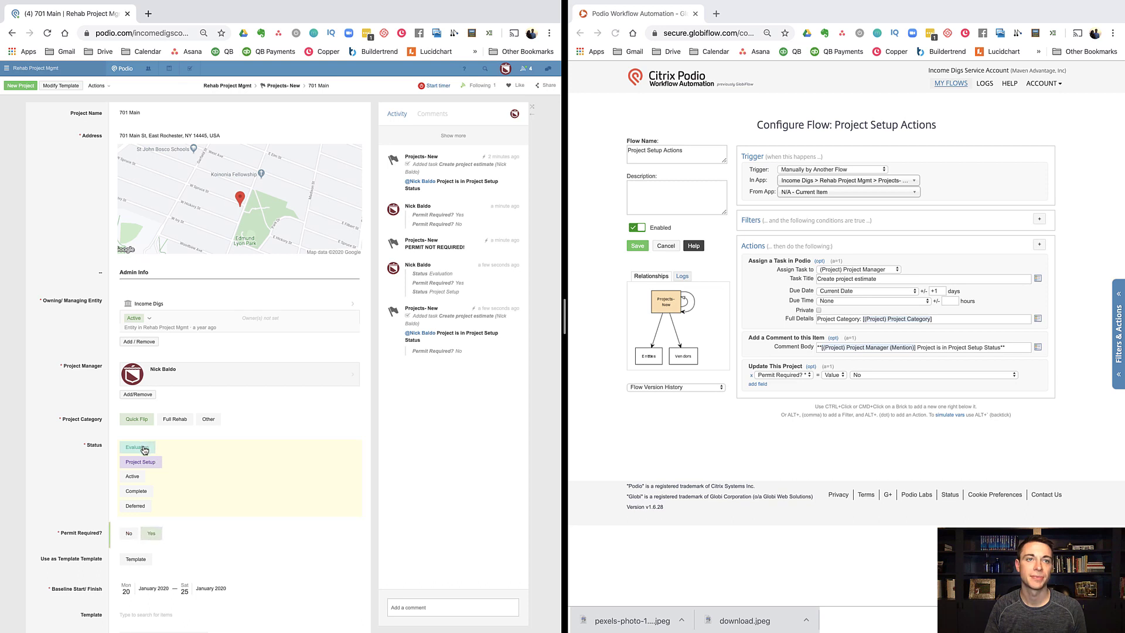
pyautogui.click(683, 469)
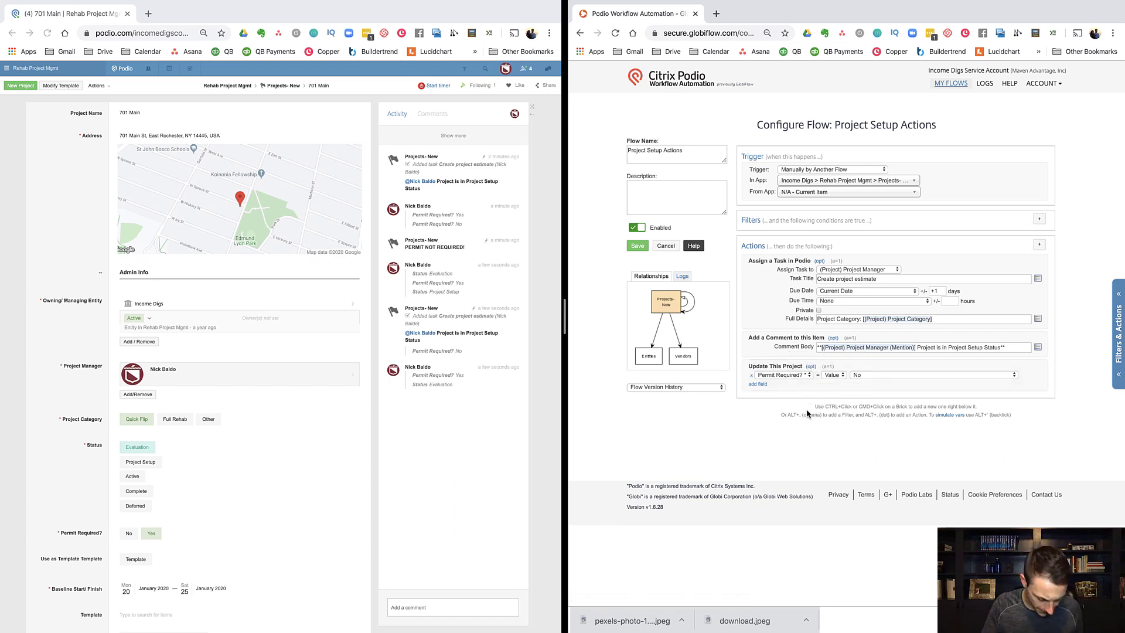
pyautogui.keyDown('ctrl'); pyautogui.click(801, 390); pyautogui.keyUp('ctrl')
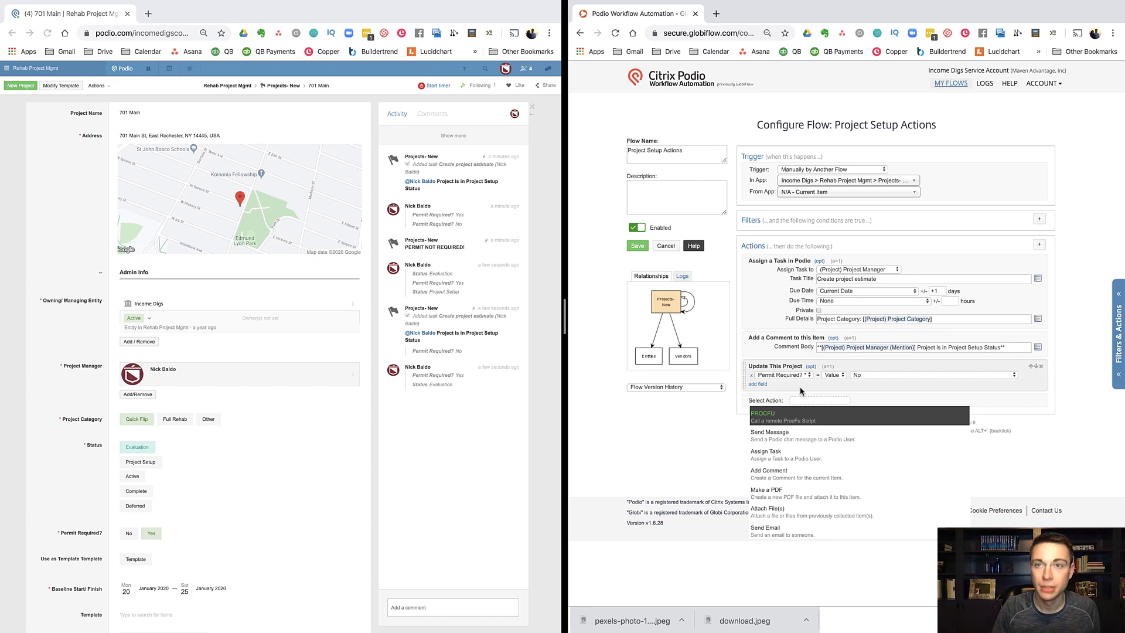
pyautogui.write('UPDATE')
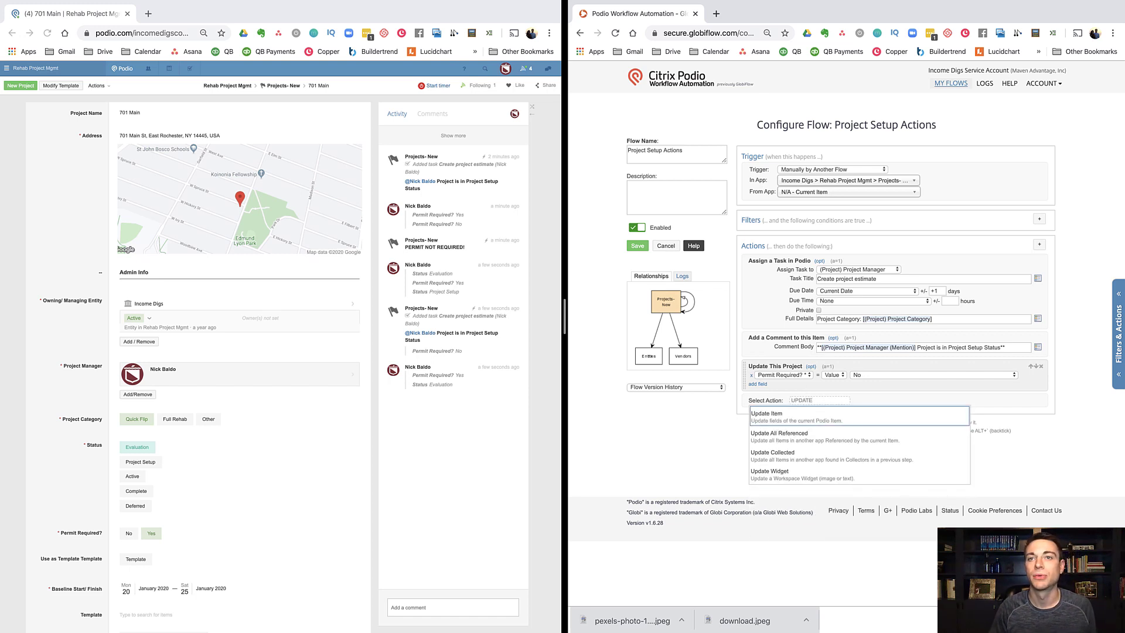
pyautogui.press('Return')
pyautogui.doubleClick(801, 420)
pyautogui.click(1041, 400)
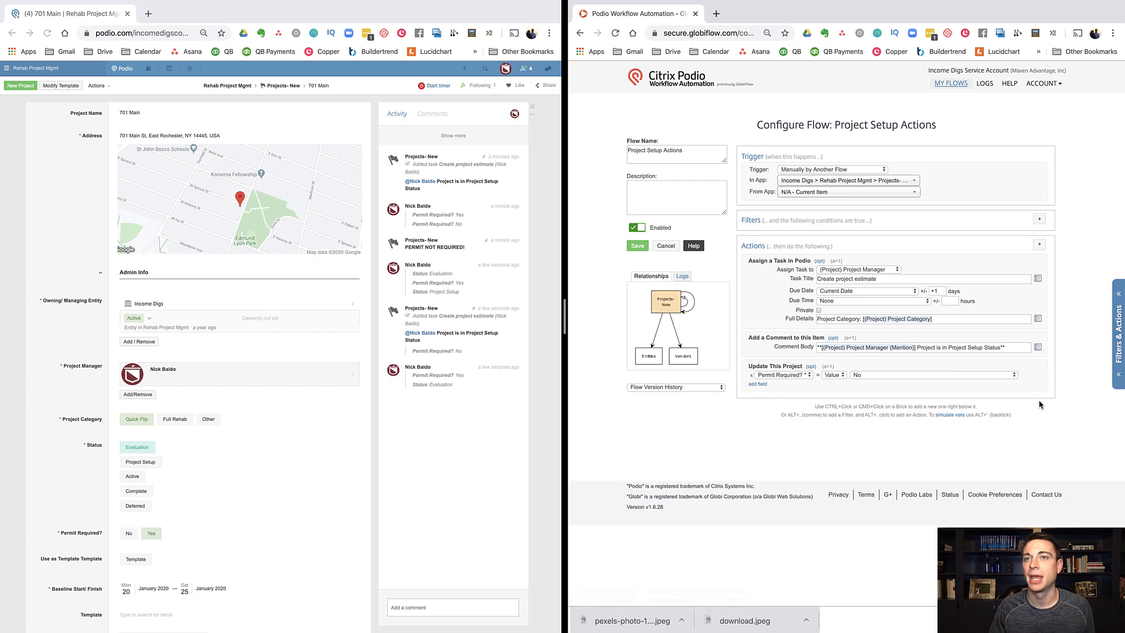
# Step: Tick Hook Event in the Update This Project action's options and save the flow
pyautogui.click(810, 367)
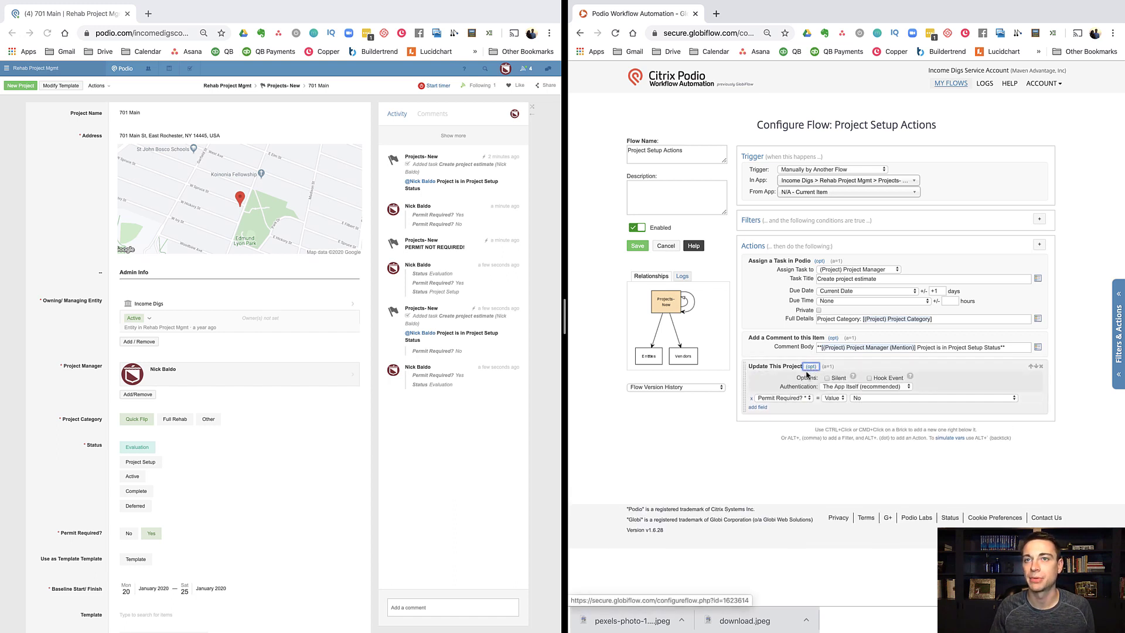
pyautogui.click(761, 380)
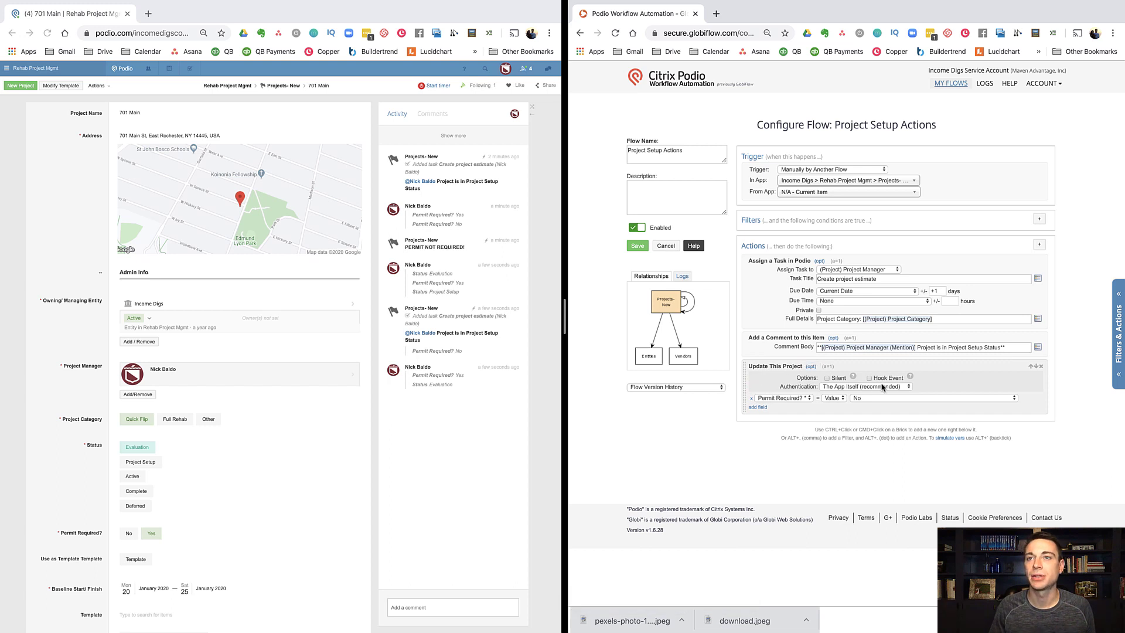
pyautogui.moveTo(910, 380)
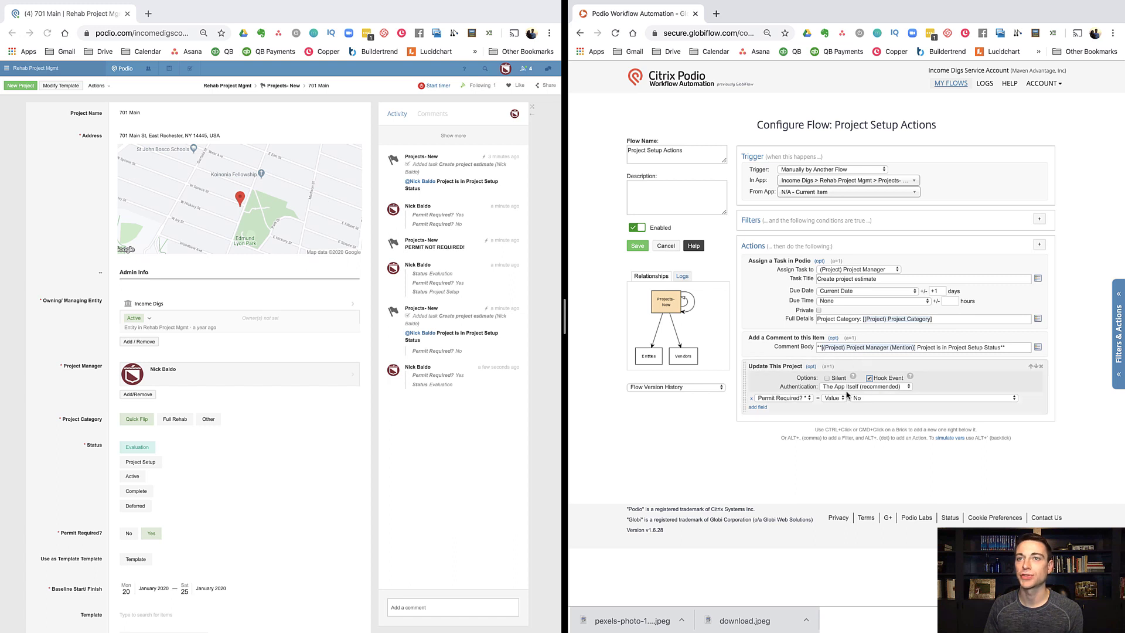
pyautogui.click(644, 249)
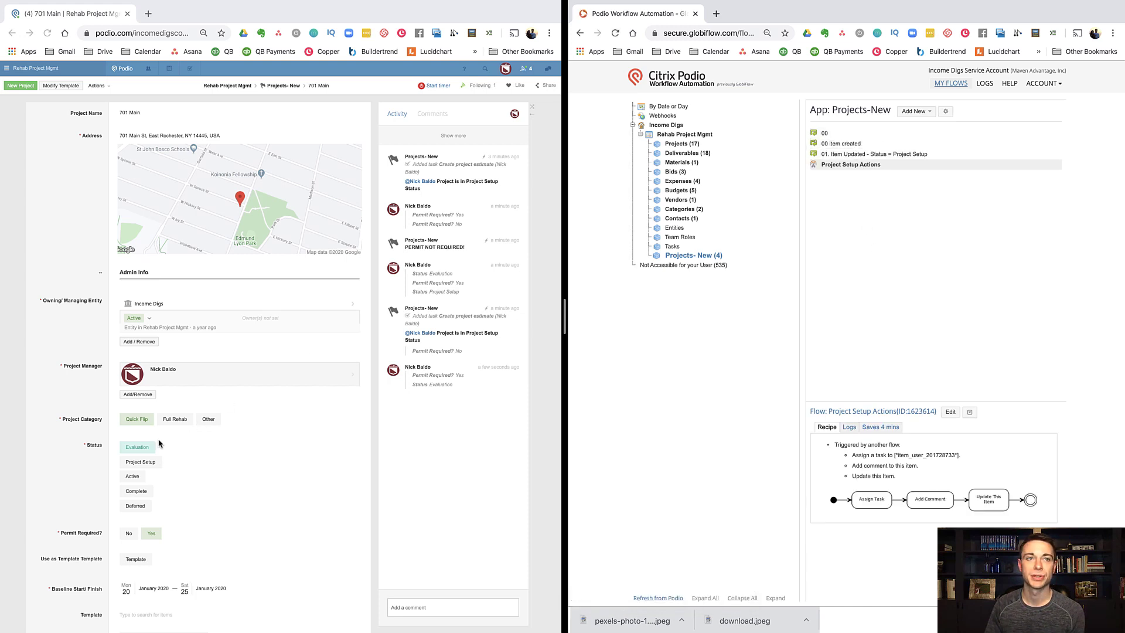
# Step: Move 701 Main to Project Setup status and select the new PERMIT NOT REQUIRED! comment
pyautogui.click(82, 464)
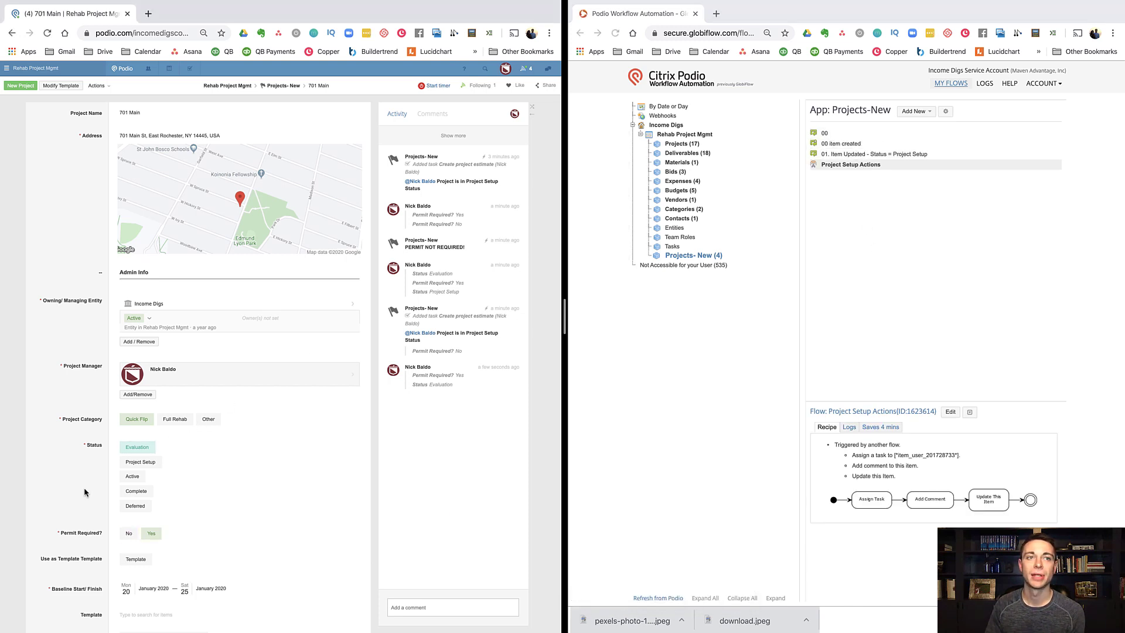
pyautogui.click(133, 464)
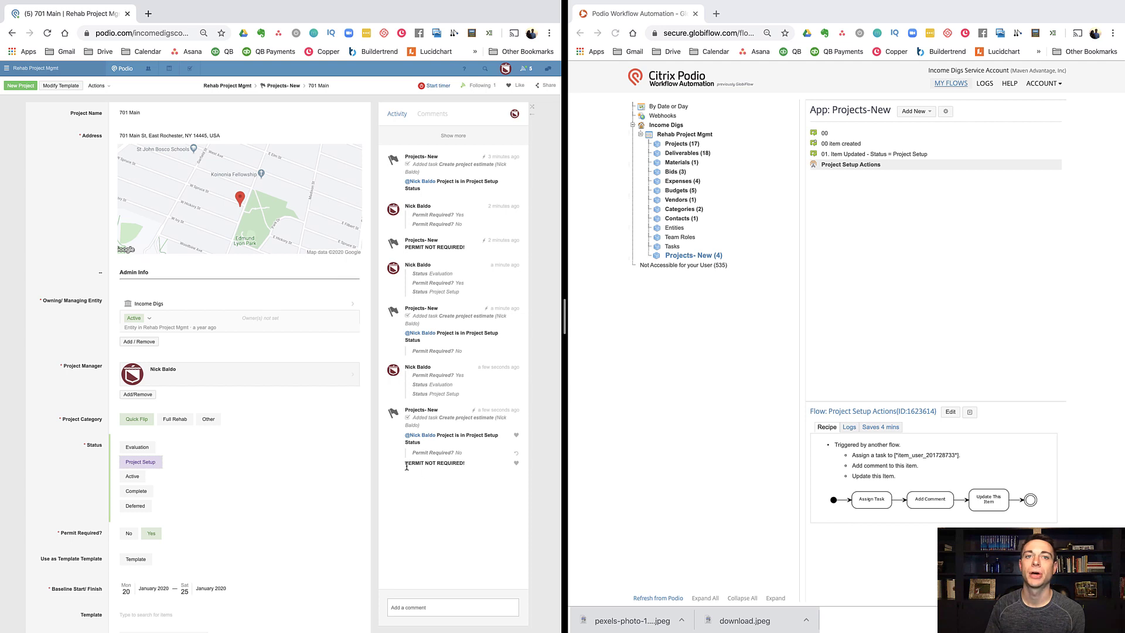
pyautogui.moveTo(404, 464); pyautogui.dragTo(466, 466)
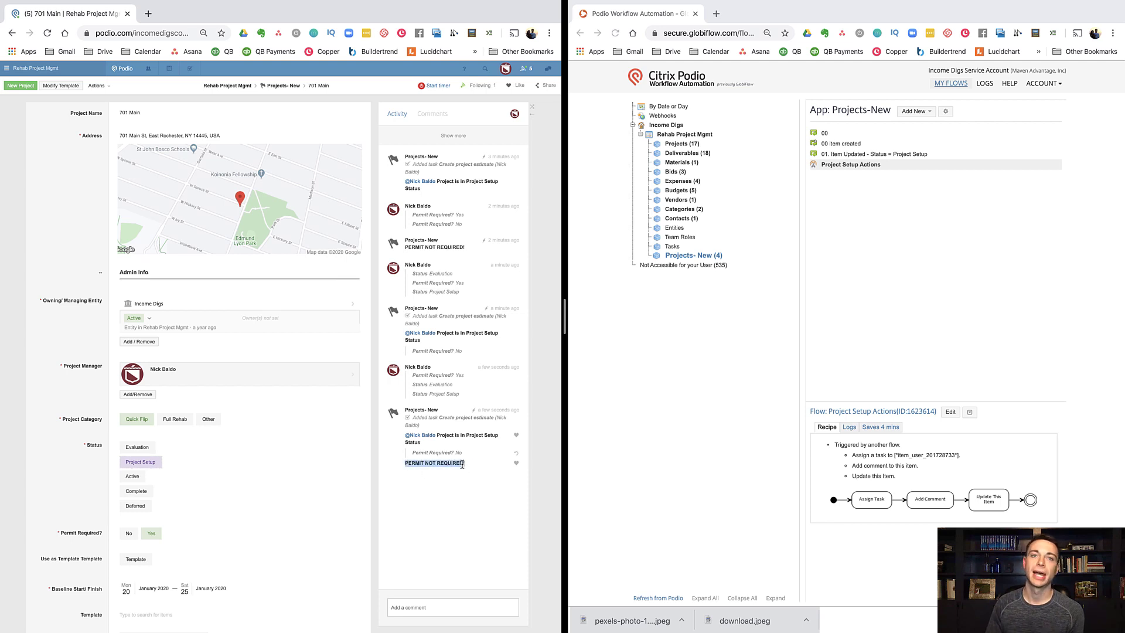